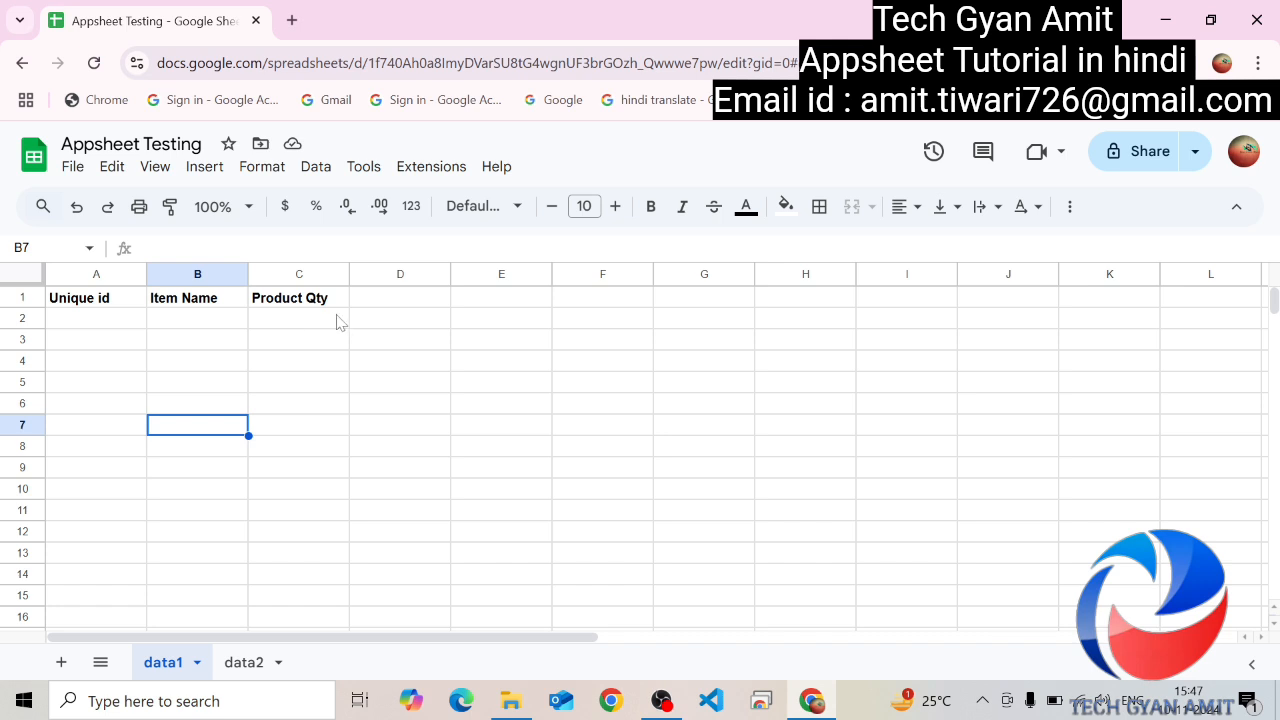
Step: Create an AppSheet app from the Appsheet Testing spreadsheet
left_click(181, 342)
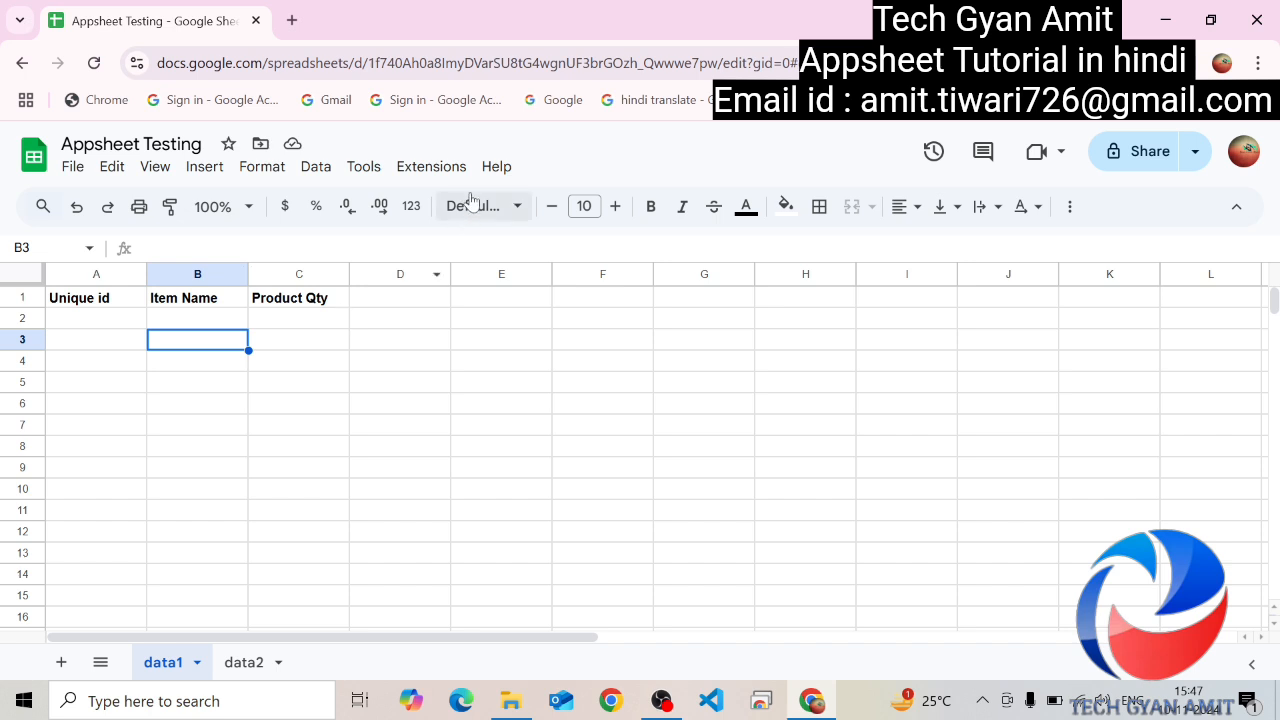
left_click(430, 168)
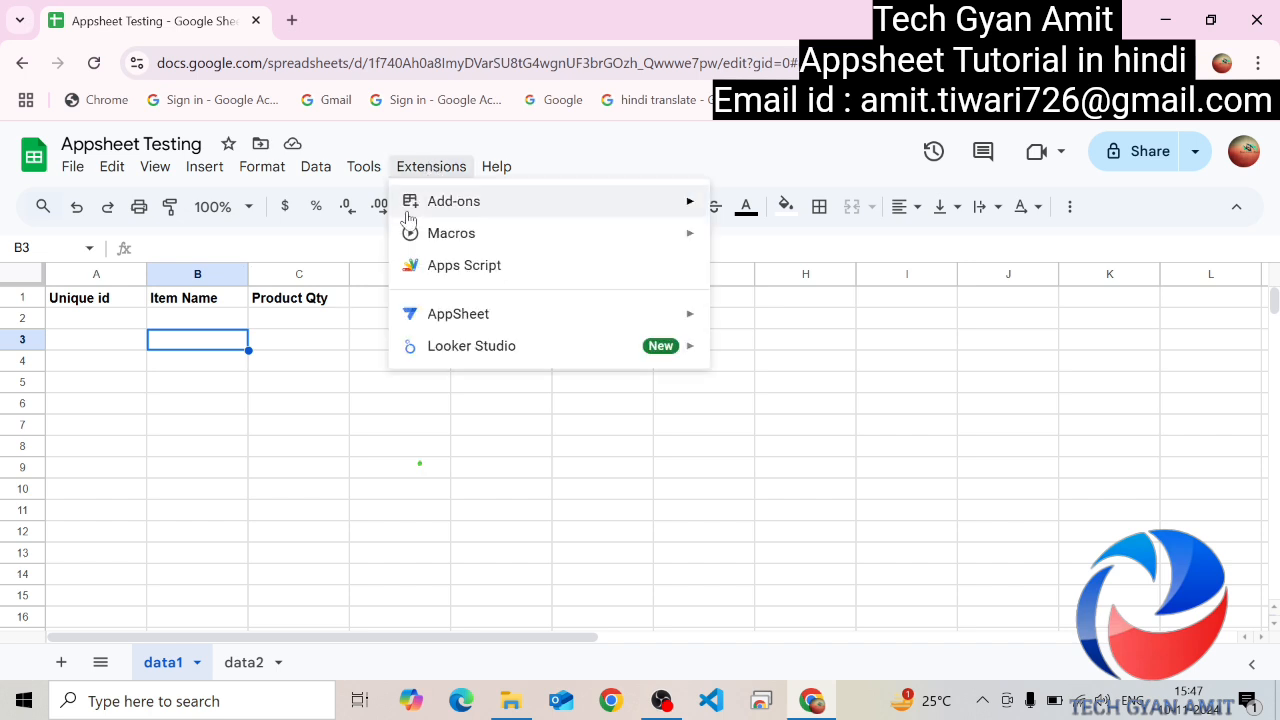
mouse_move(603, 318)
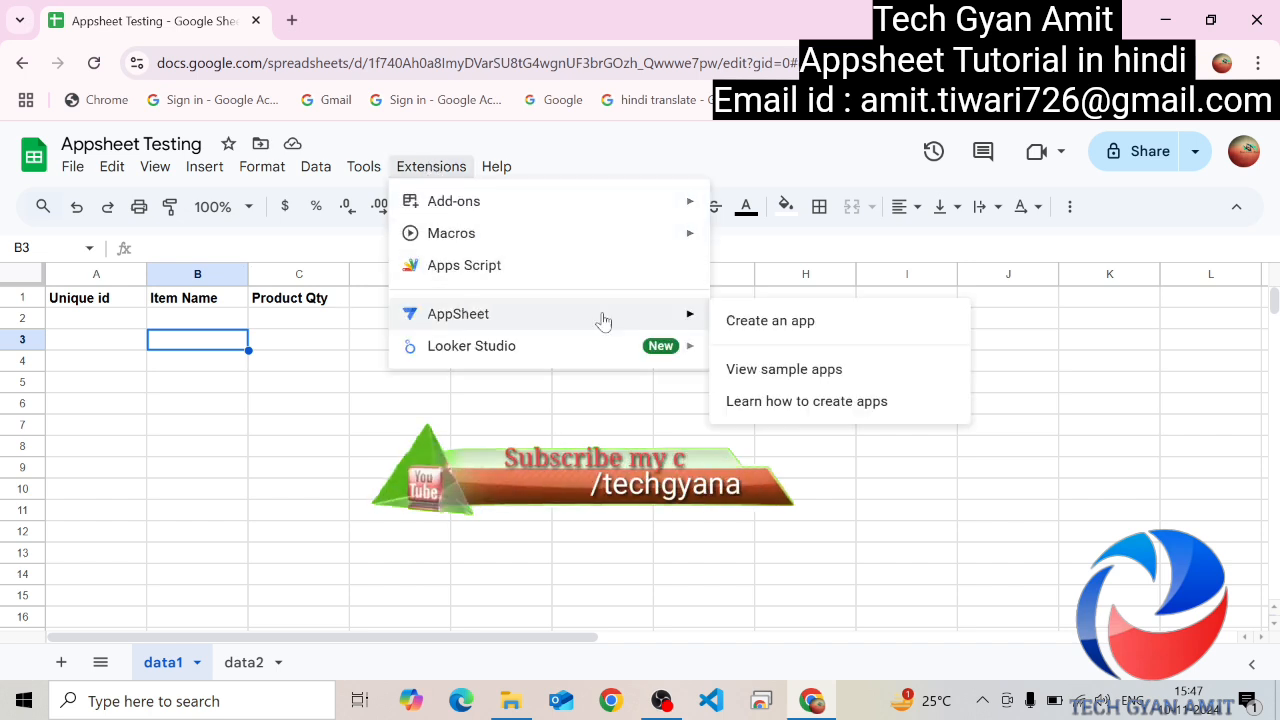
left_click(735, 321)
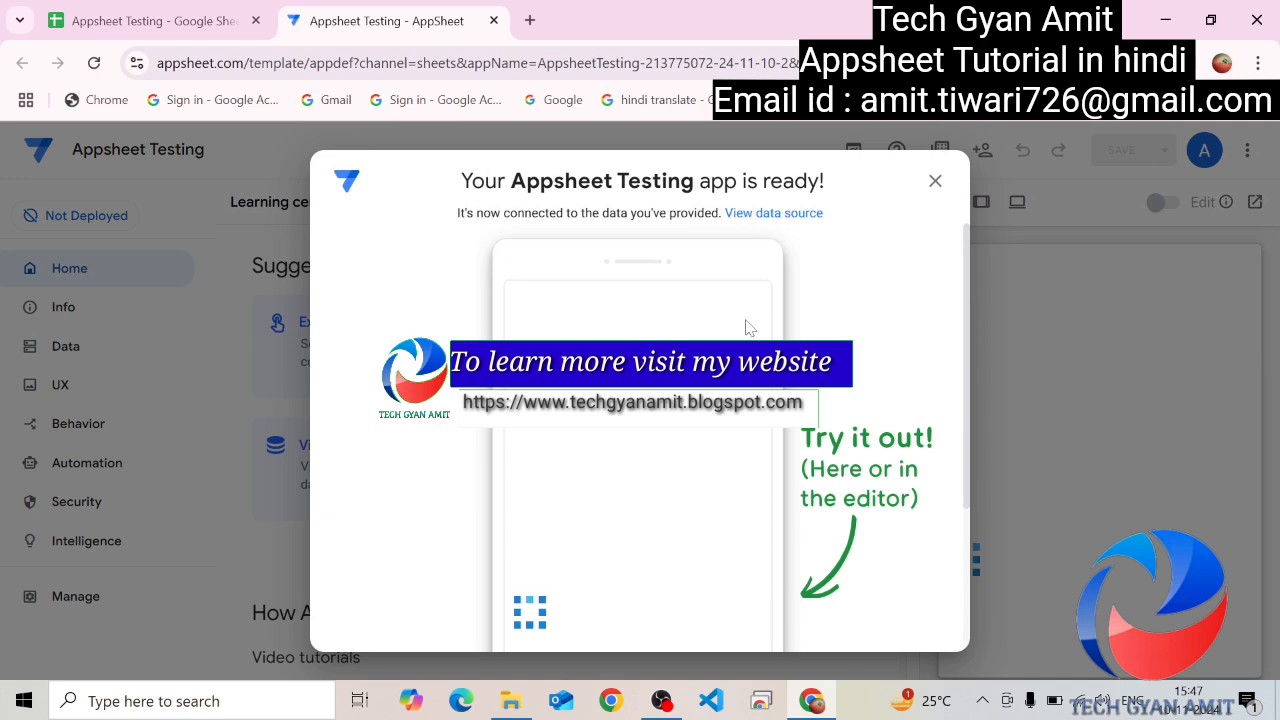
Step: Dismiss the app-ready message and add the suggested data2 table to the app's data
left_click(935, 181)
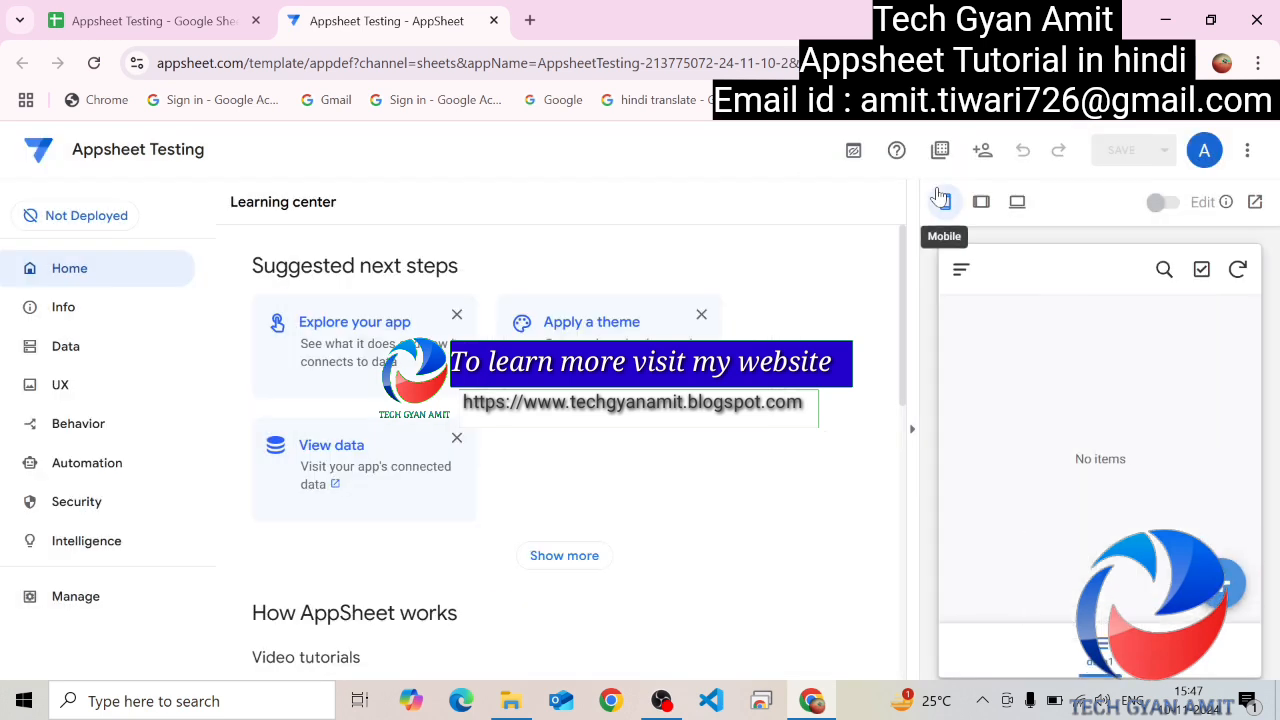
left_click(65, 350)
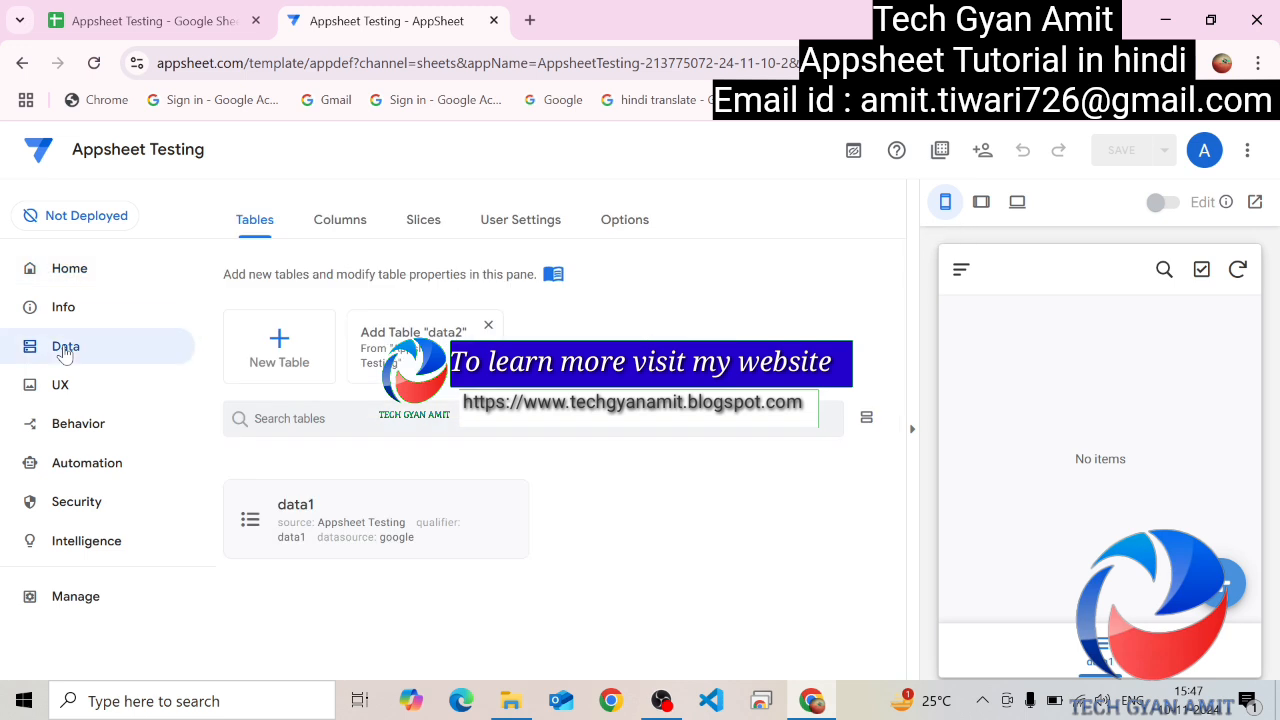
left_click(429, 364)
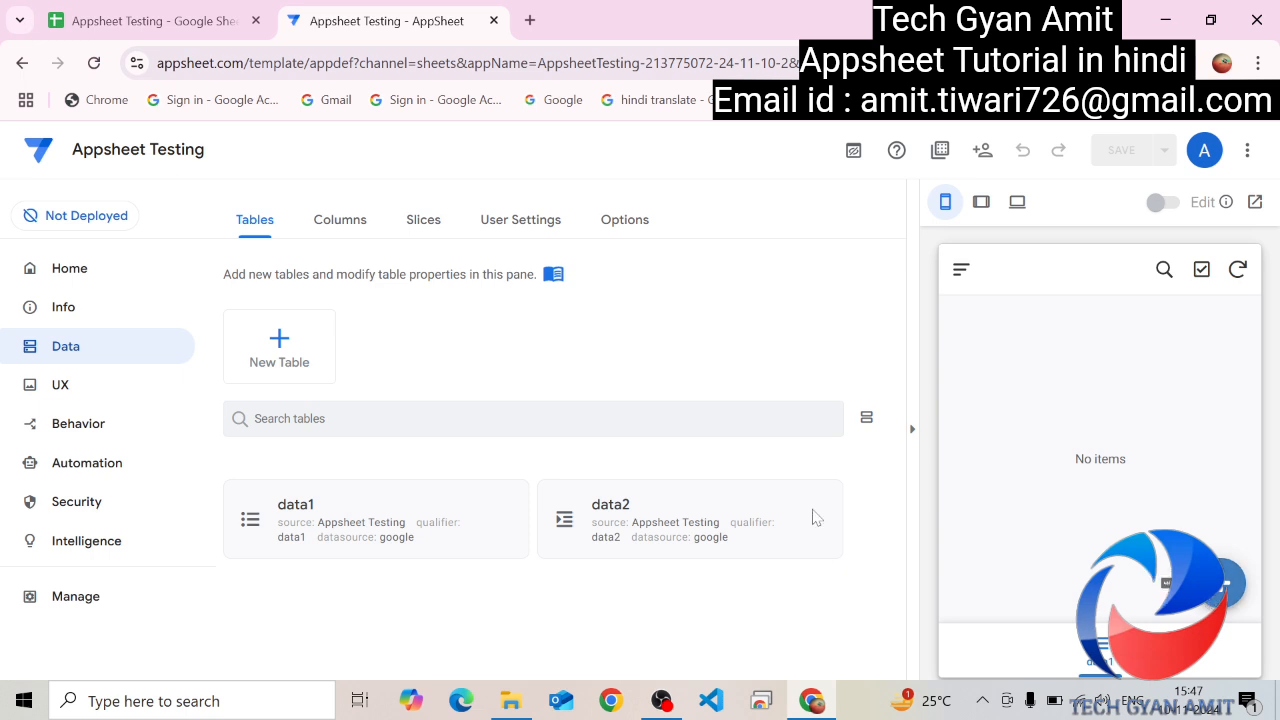
Step: Create a new behavior action from scratch in the app
left_click(70, 426)
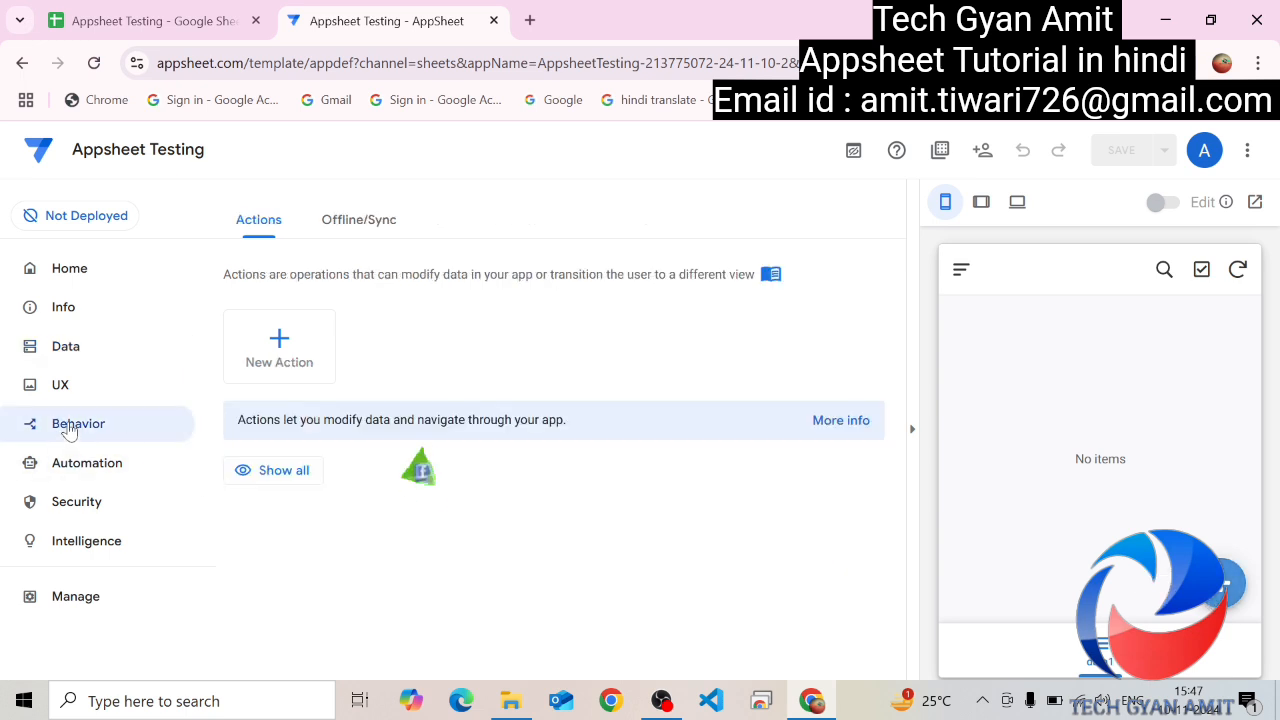
left_click(279, 350)
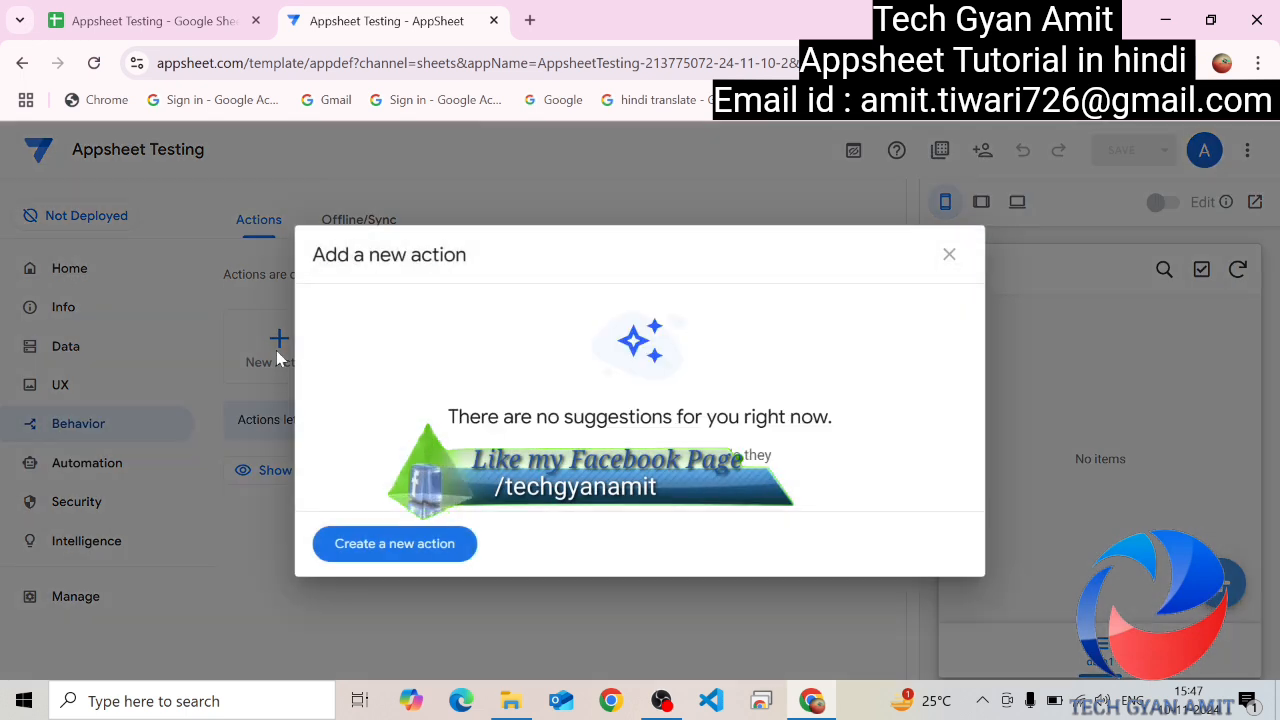
left_click(392, 546)
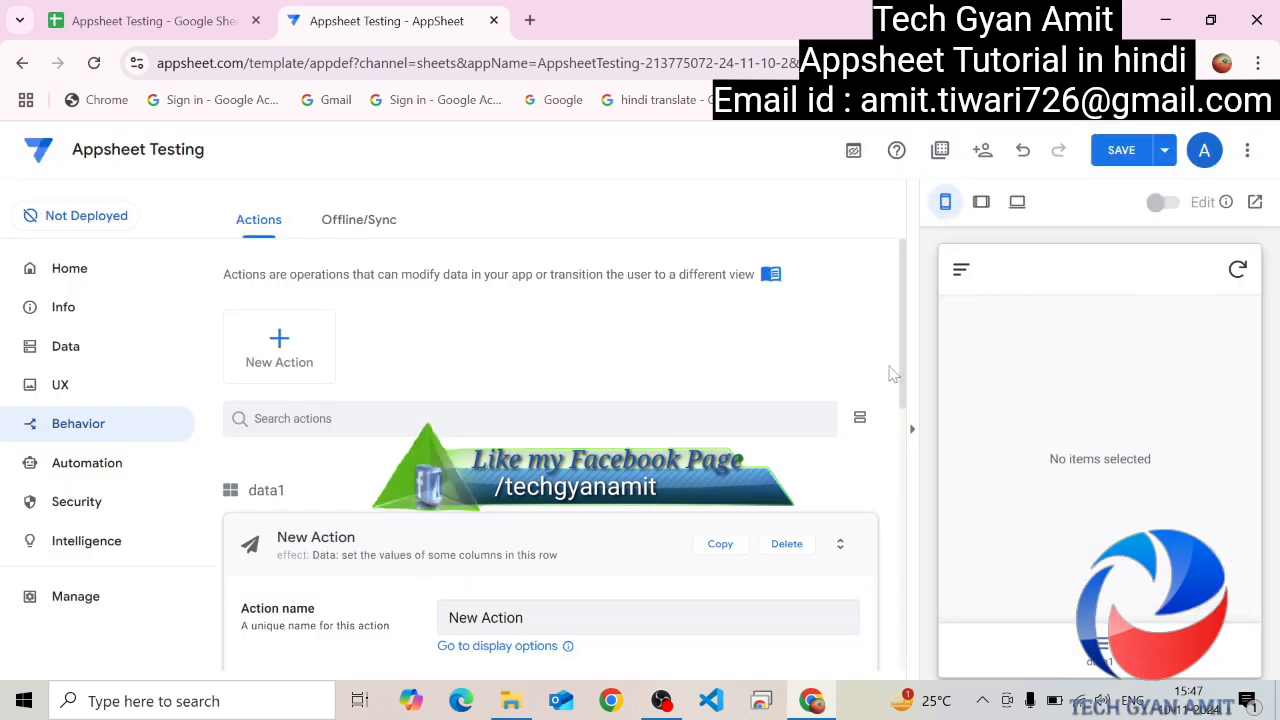
Step: Set the new action to add a new row to another table using values from this row, with data2 as the table to add to
left_click_drag(903, 366, 895, 500)
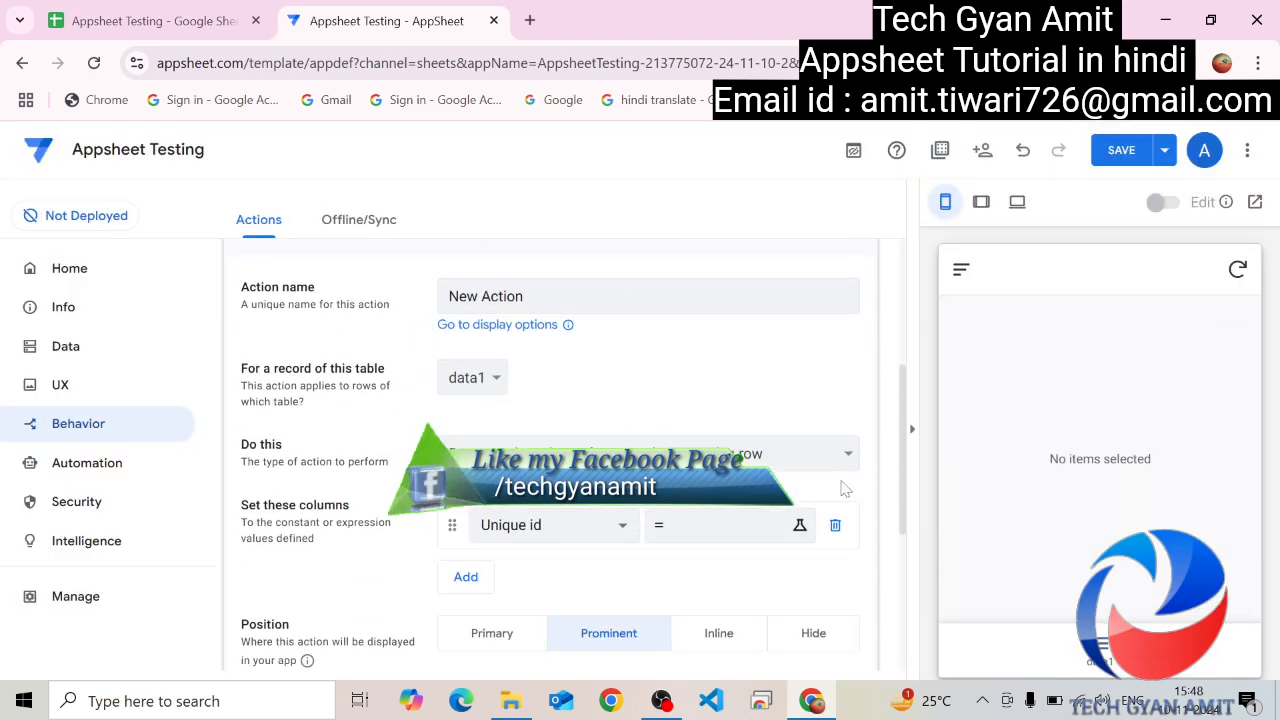
left_click(549, 455)
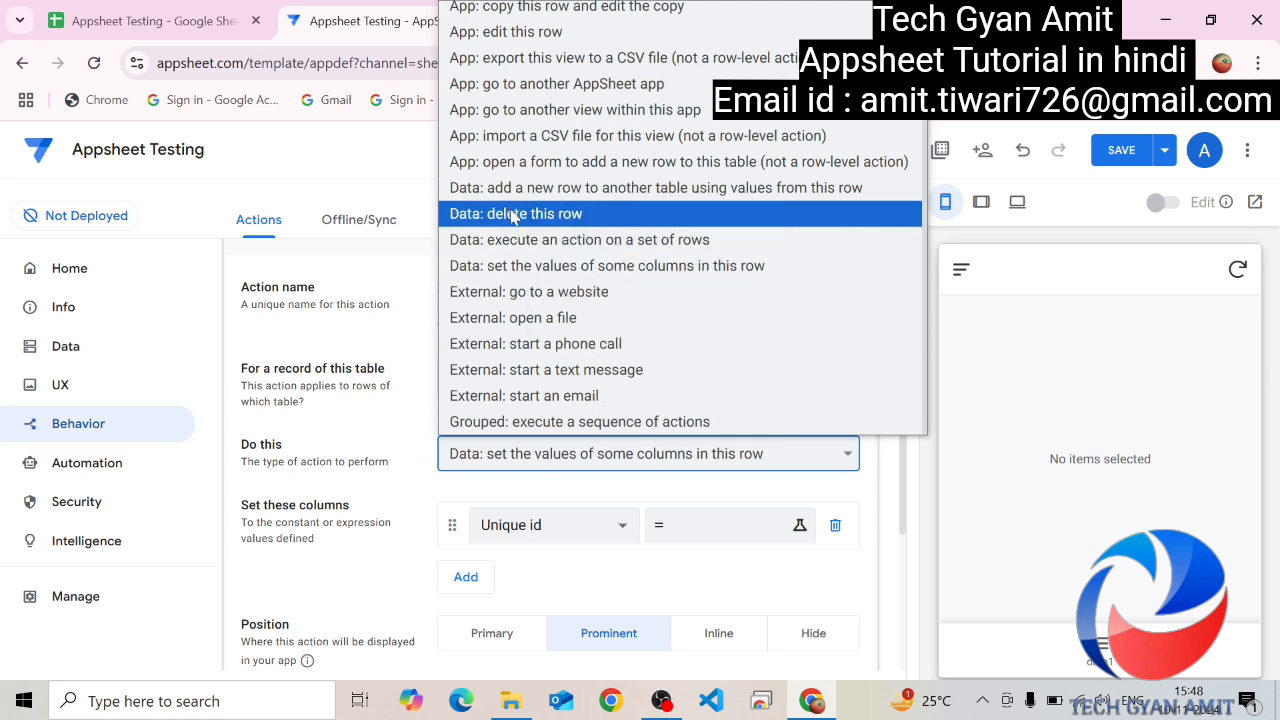
left_click(510, 190)
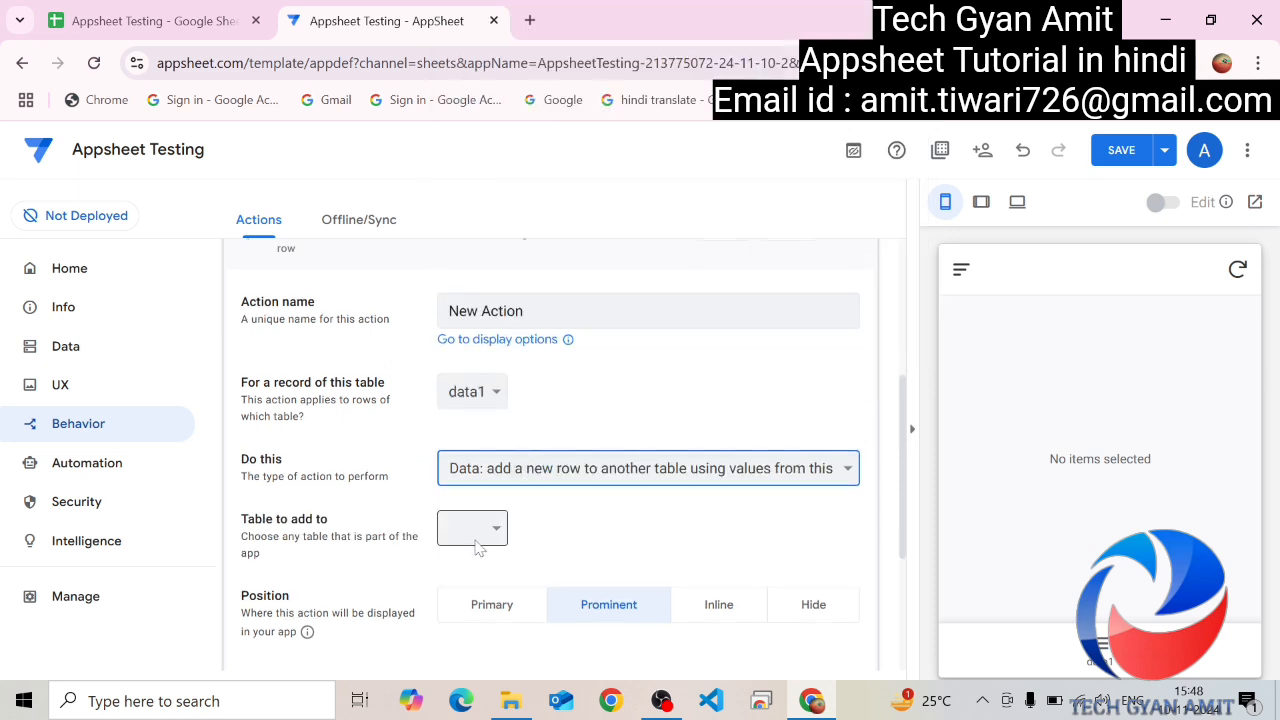
left_click(489, 541)
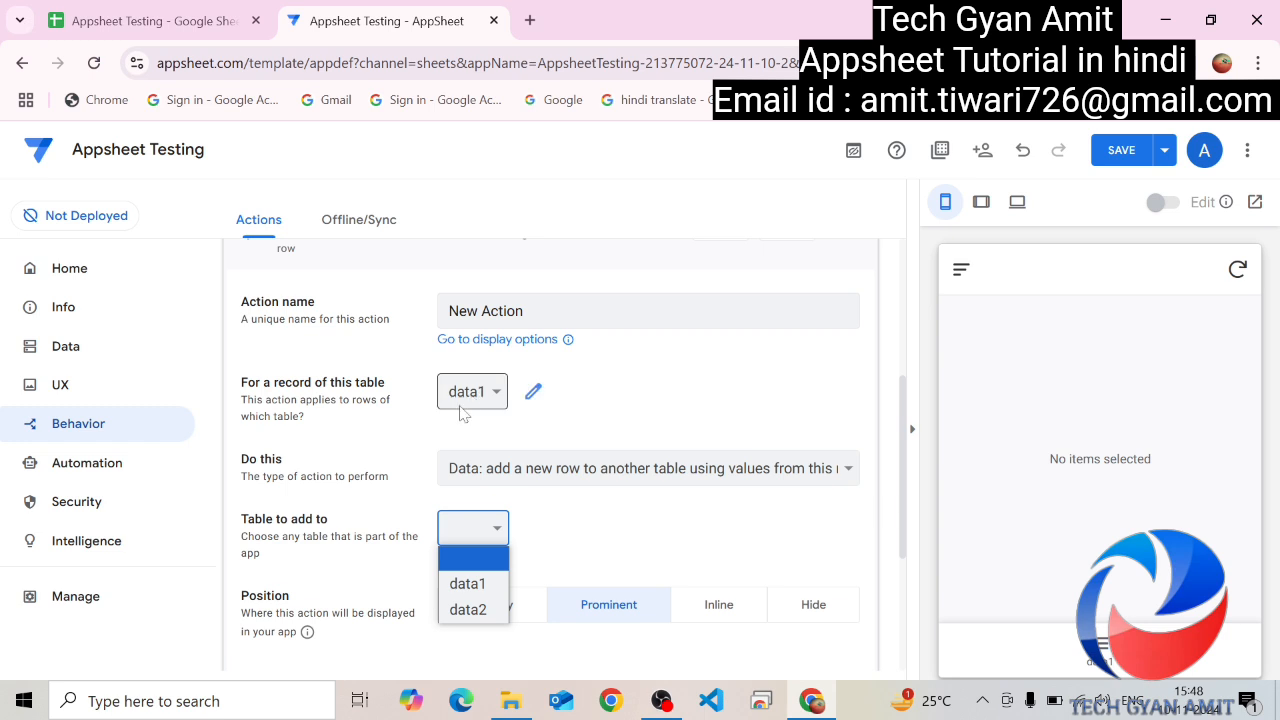
left_click(477, 612)
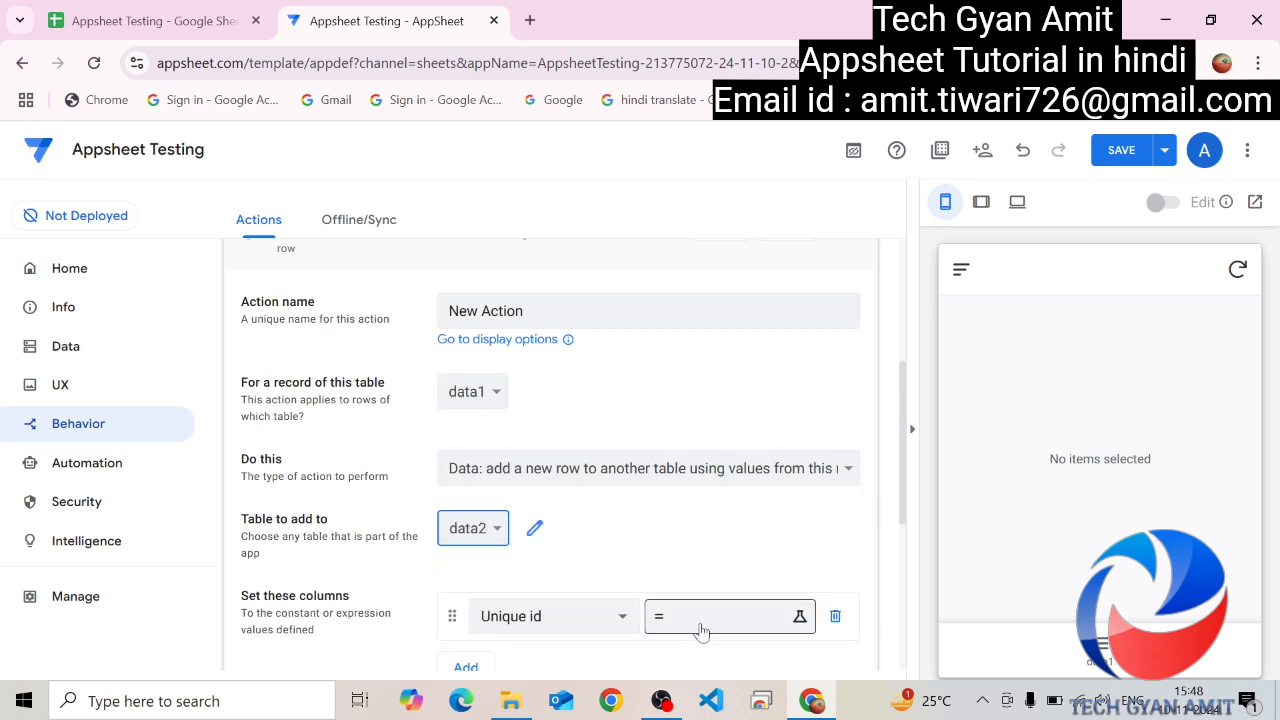
Step: Set the action's value for the Unique id column to the expression UNIQUEID()
left_click(702, 630)
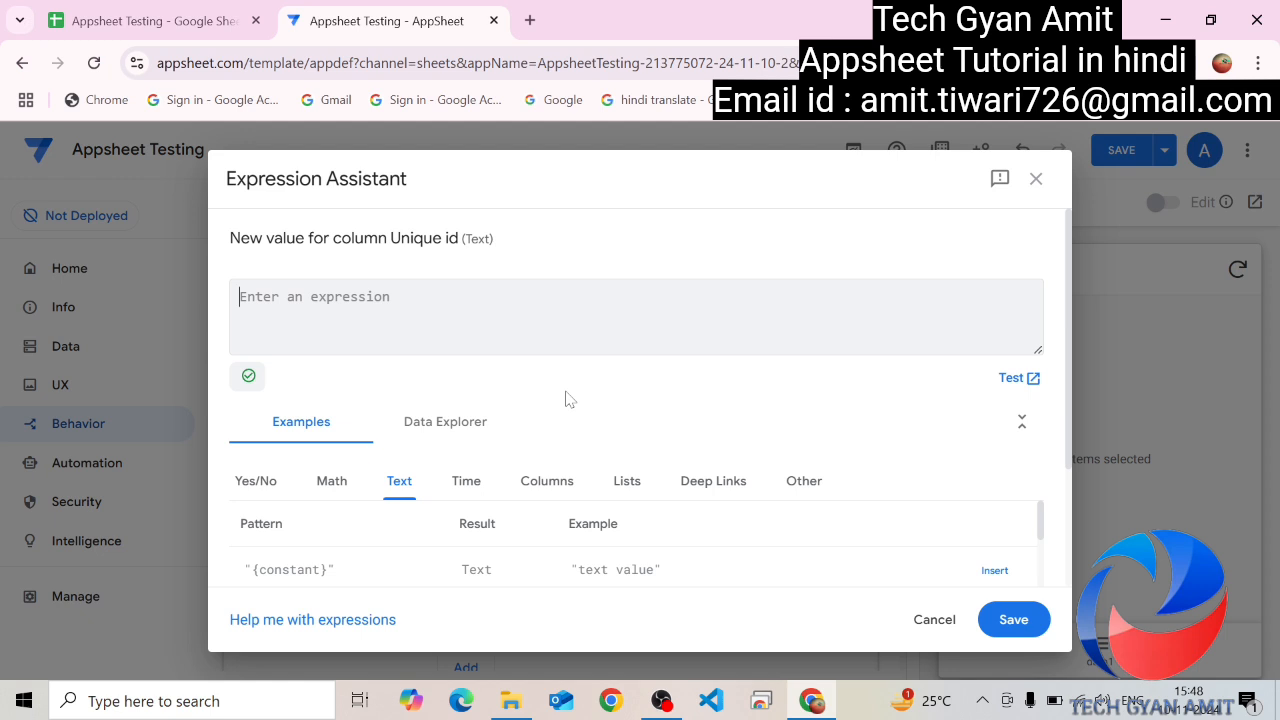
type("UNIQU")
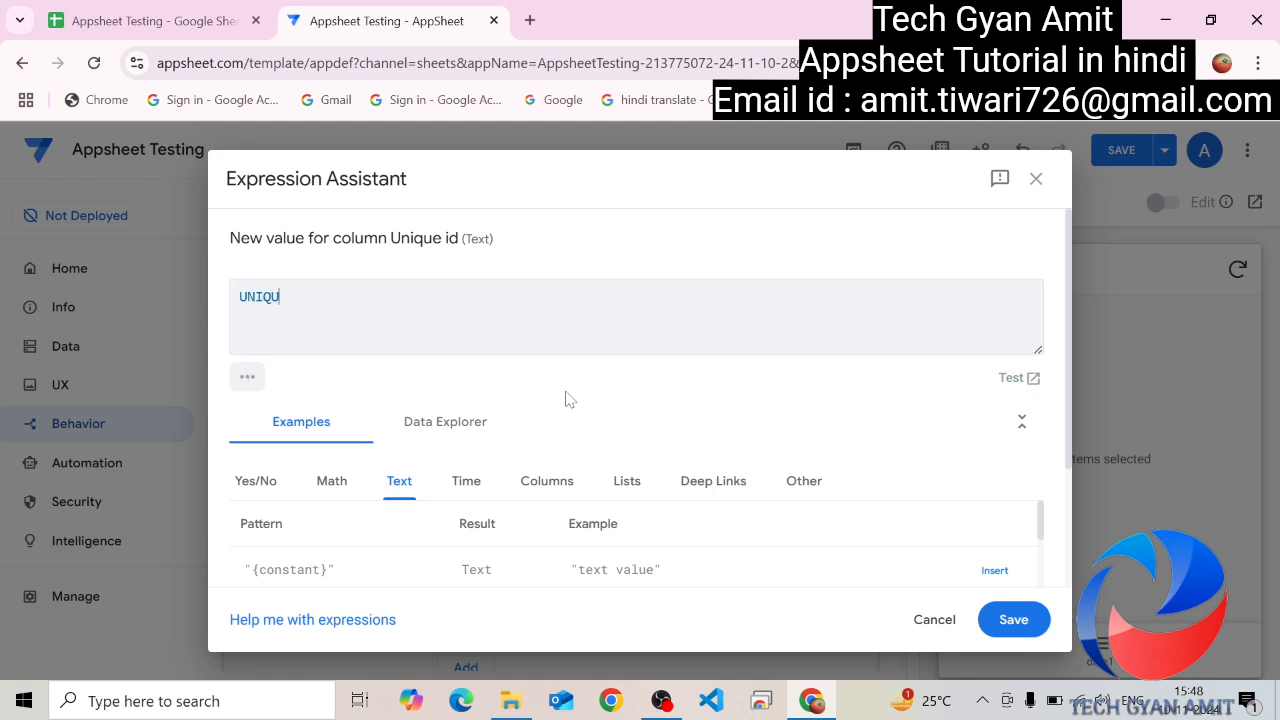
type("EID()")
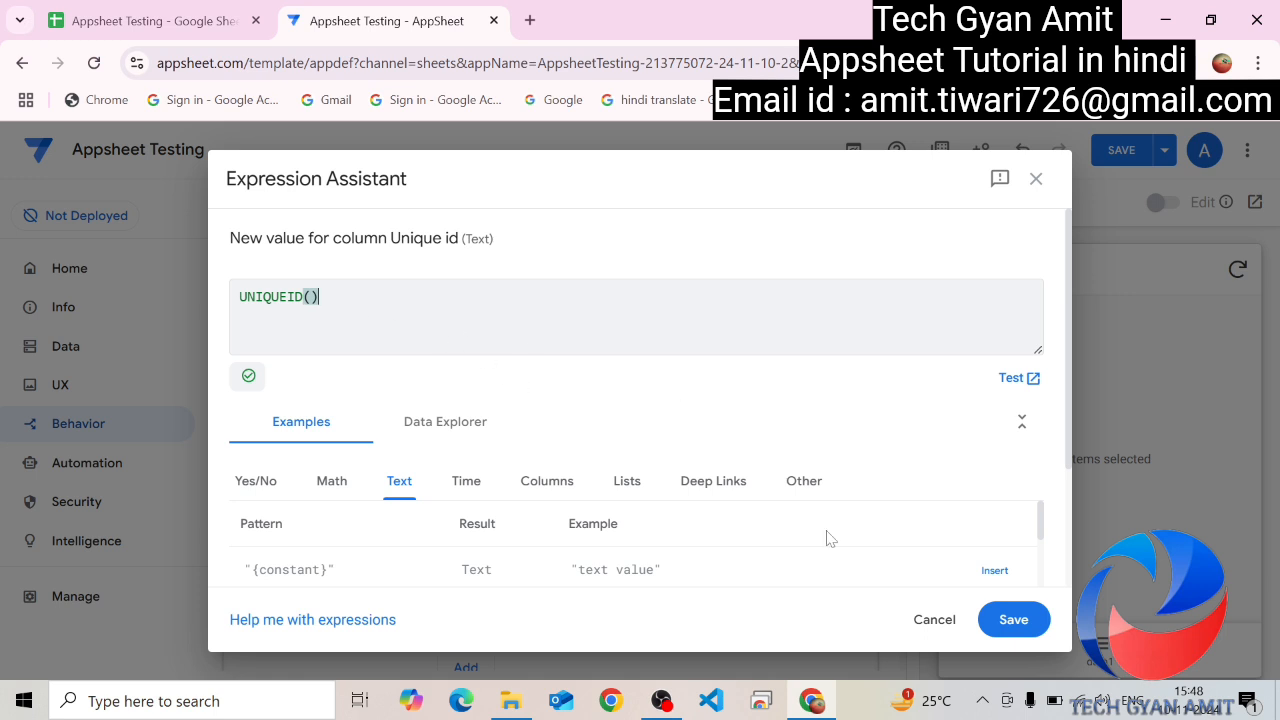
left_click(1013, 619)
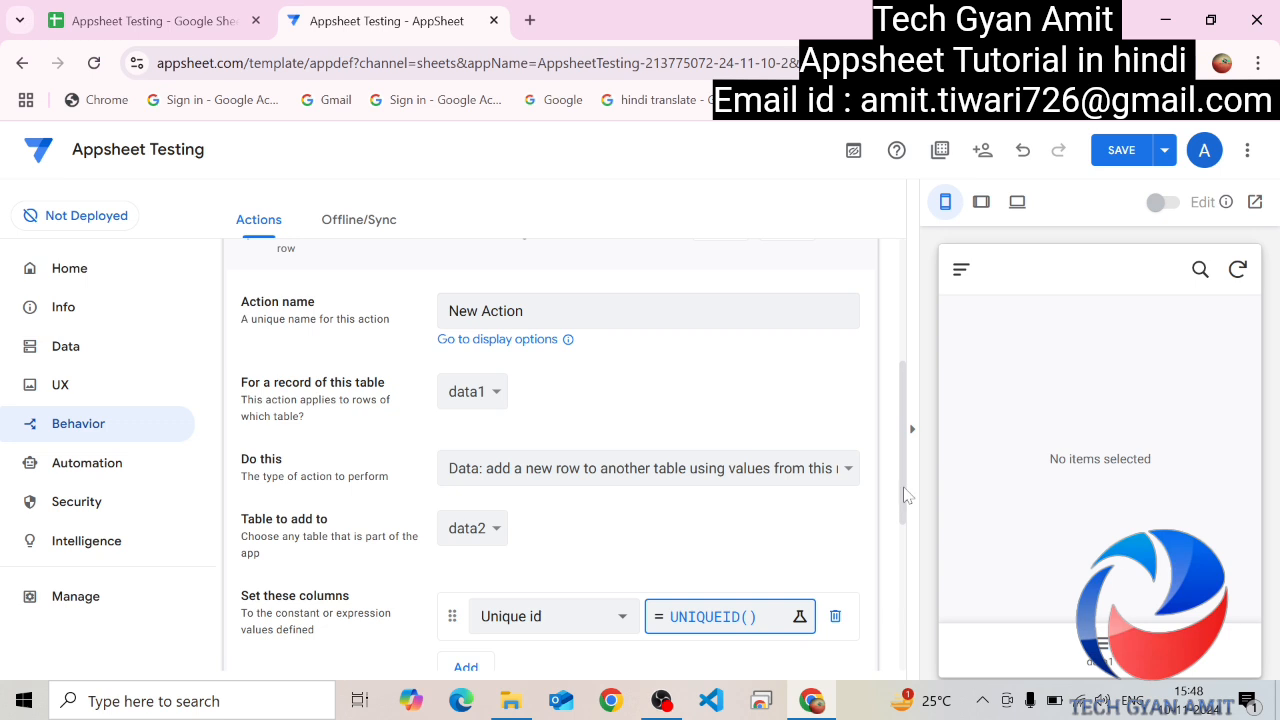
Step: Add the Item Name column to the action's column settings and give it the value [Item Name]
scroll(903, 505, "down", 2)
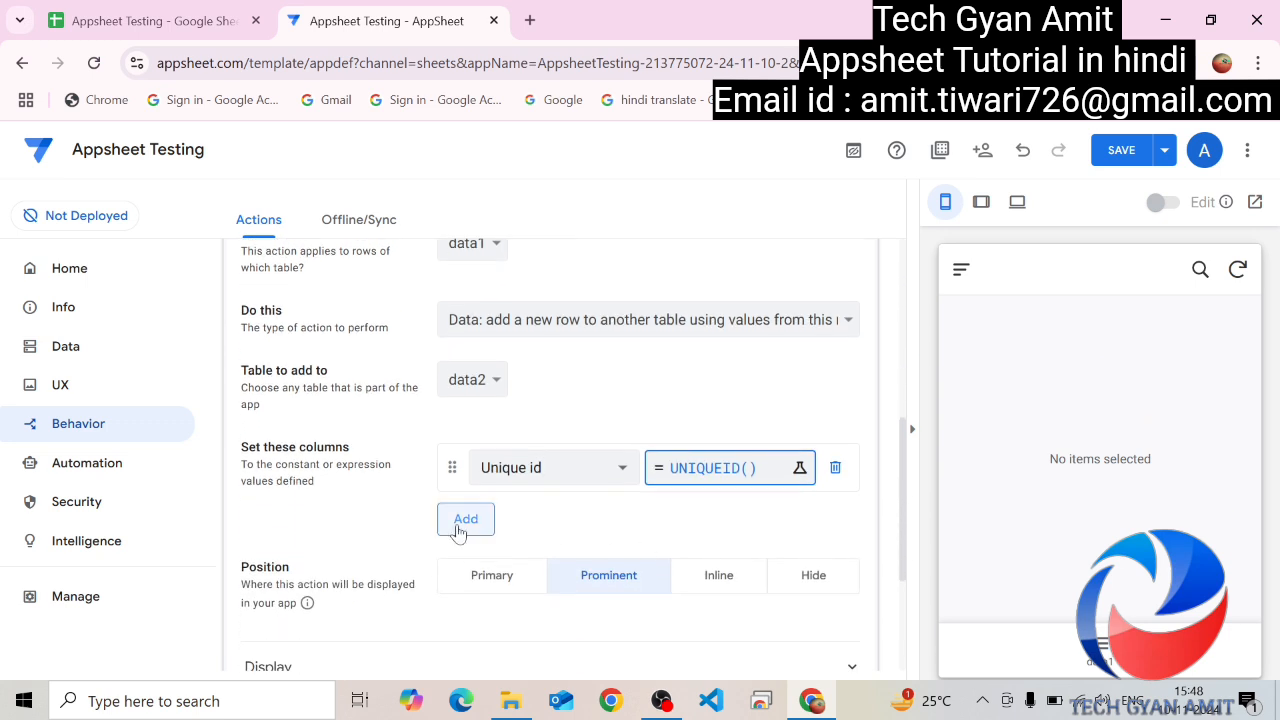
left_click(459, 521)
left_click(551, 528)
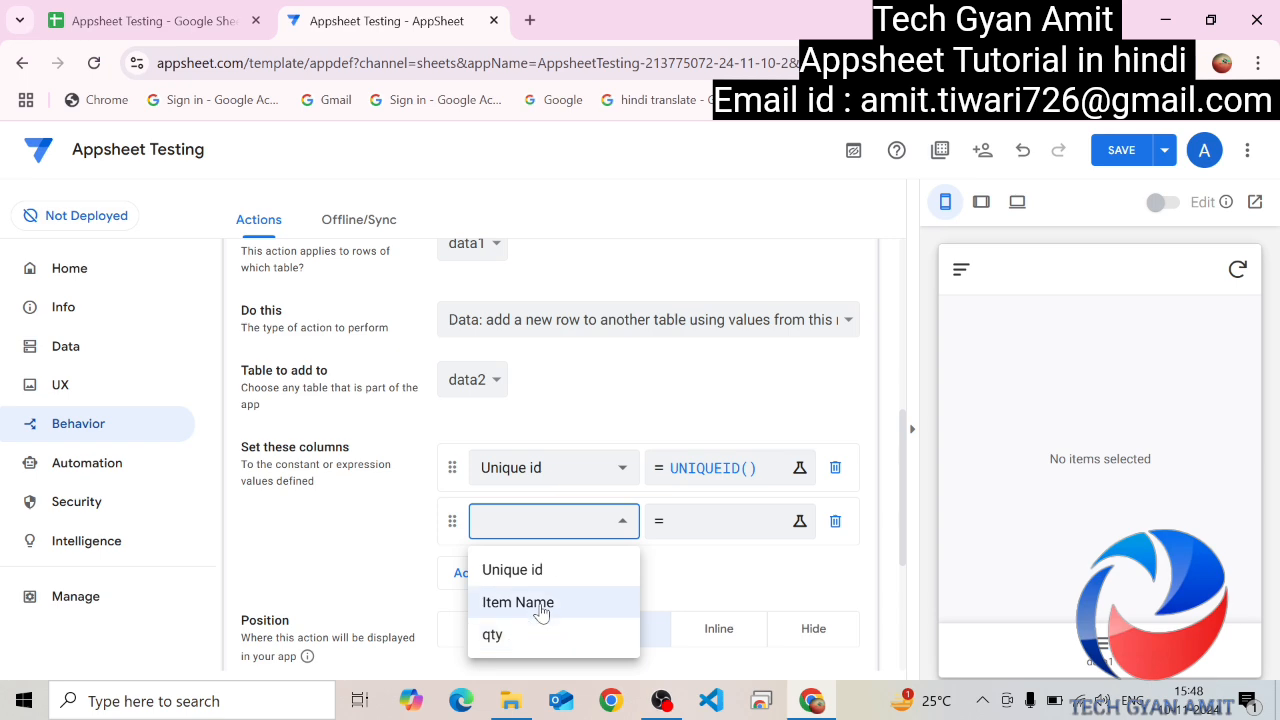
left_click(540, 604)
left_click(706, 522)
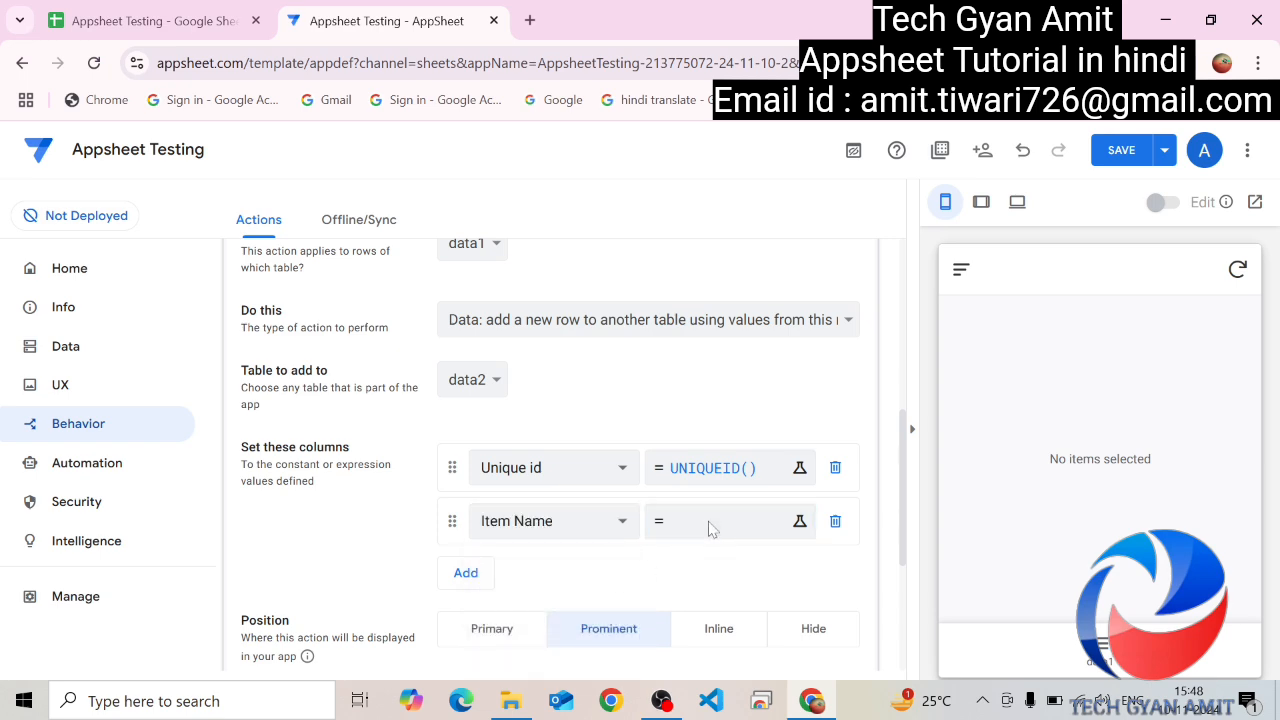
type("[ITEm")
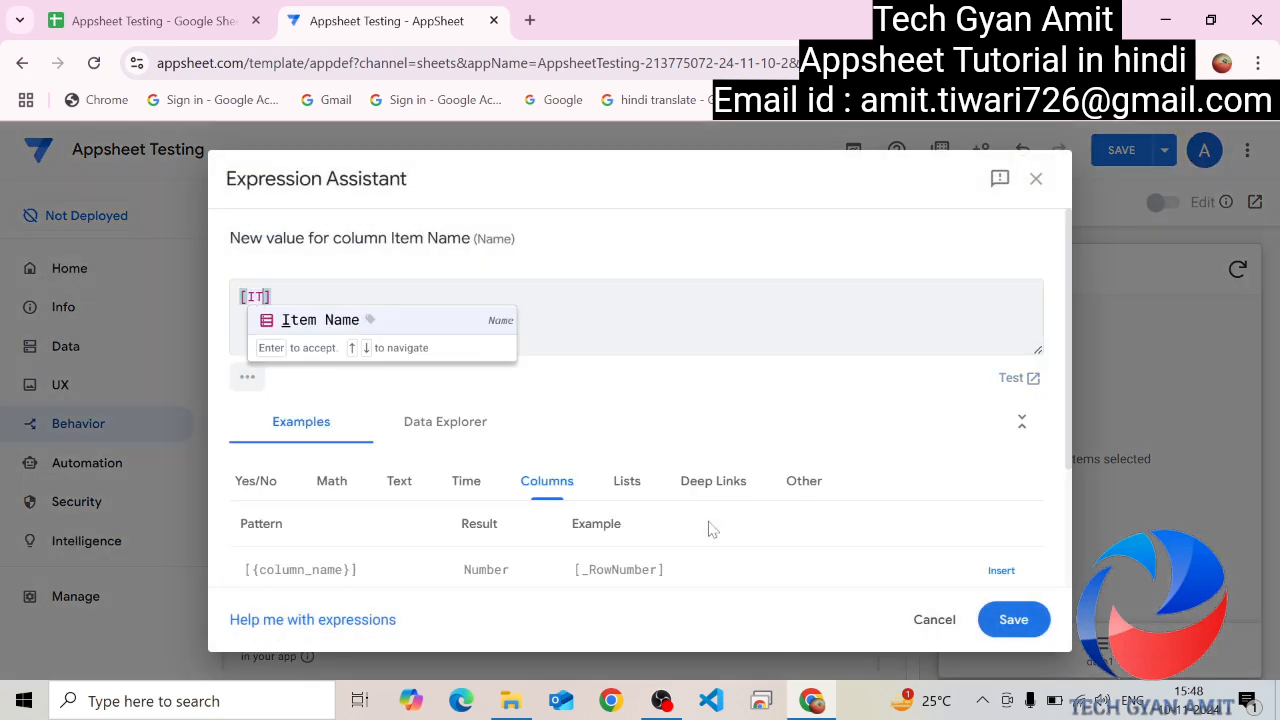
left_click(310, 318)
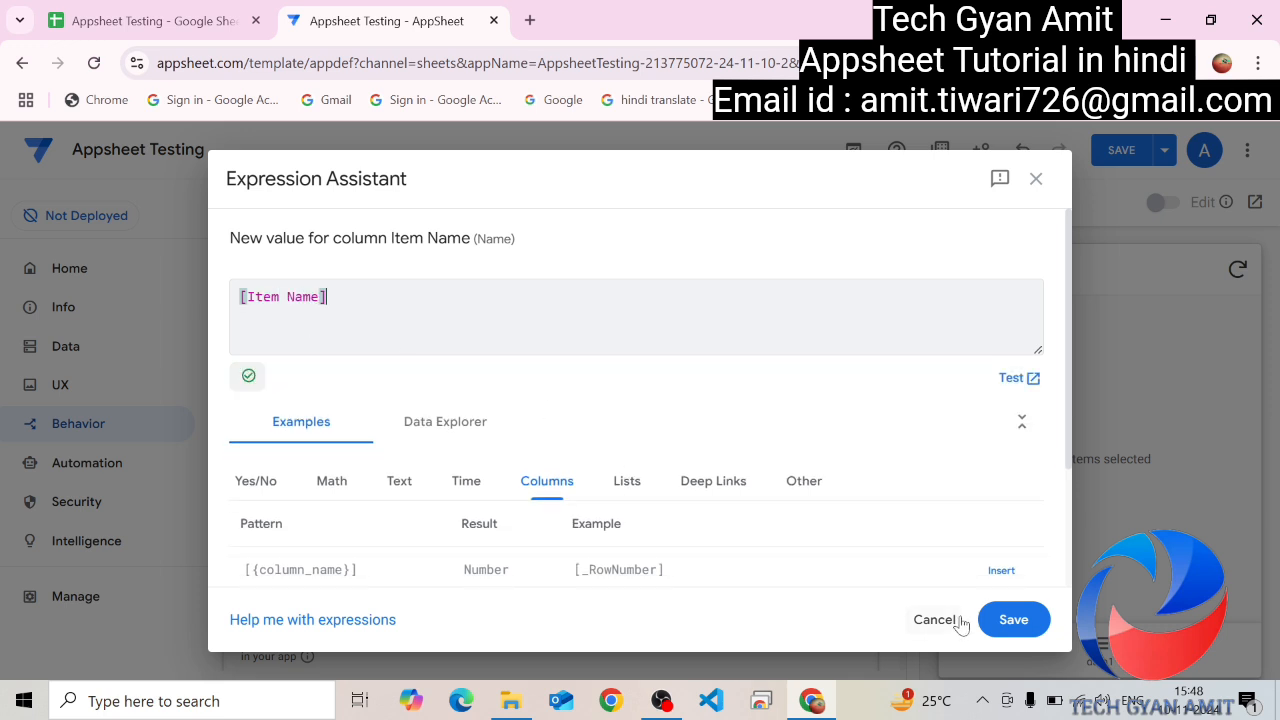
left_click(1003, 622)
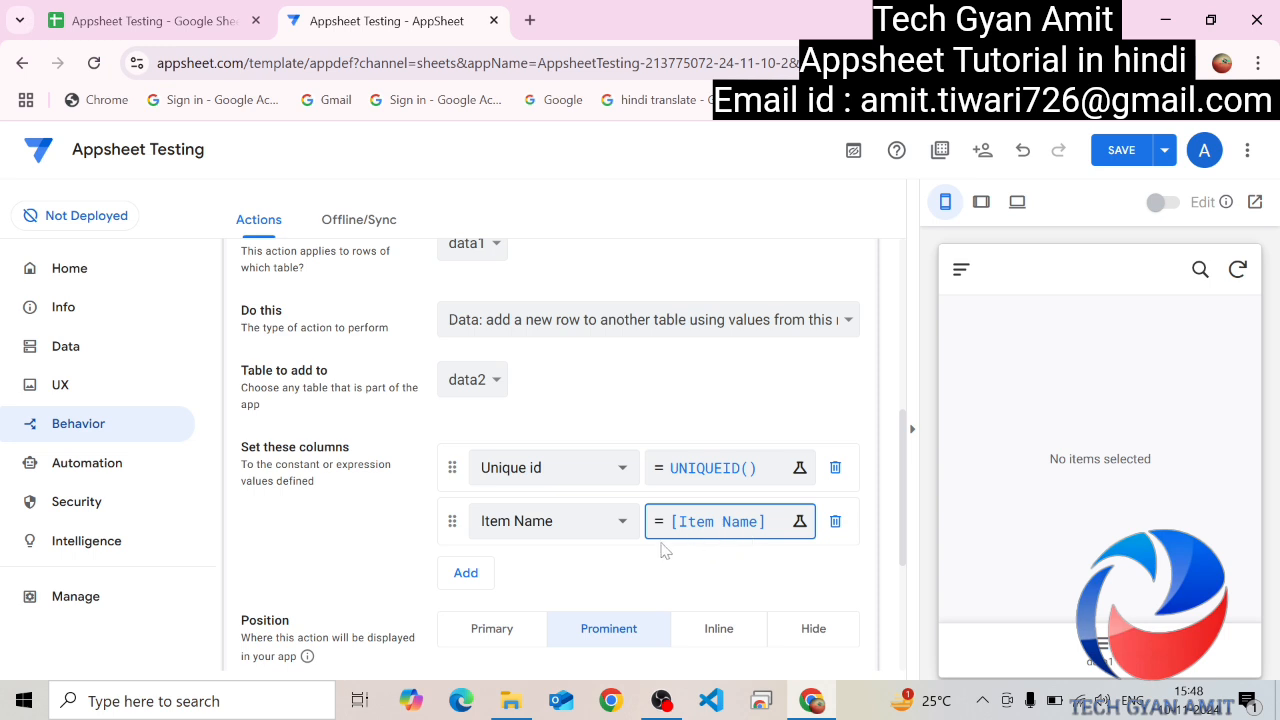
Step: Add the qty column to the action with the value [Product Qty], and set the action's position to Hide
left_click(460, 576)
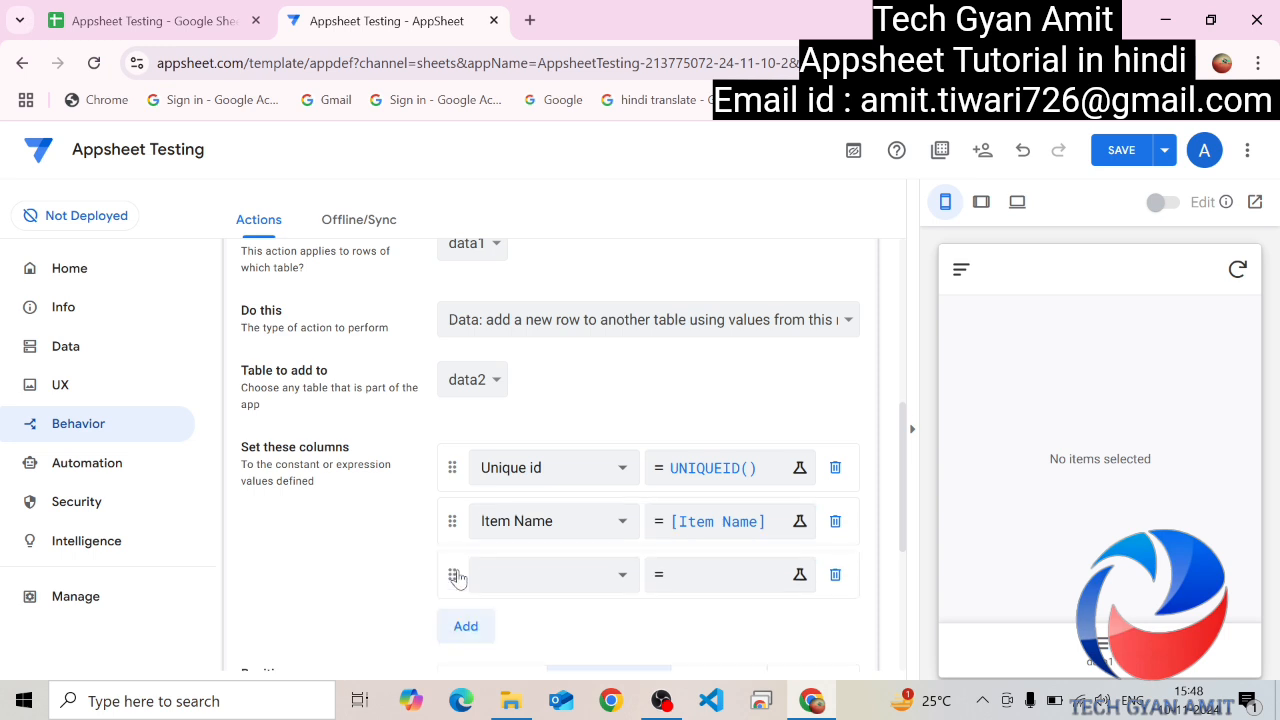
left_click(543, 576)
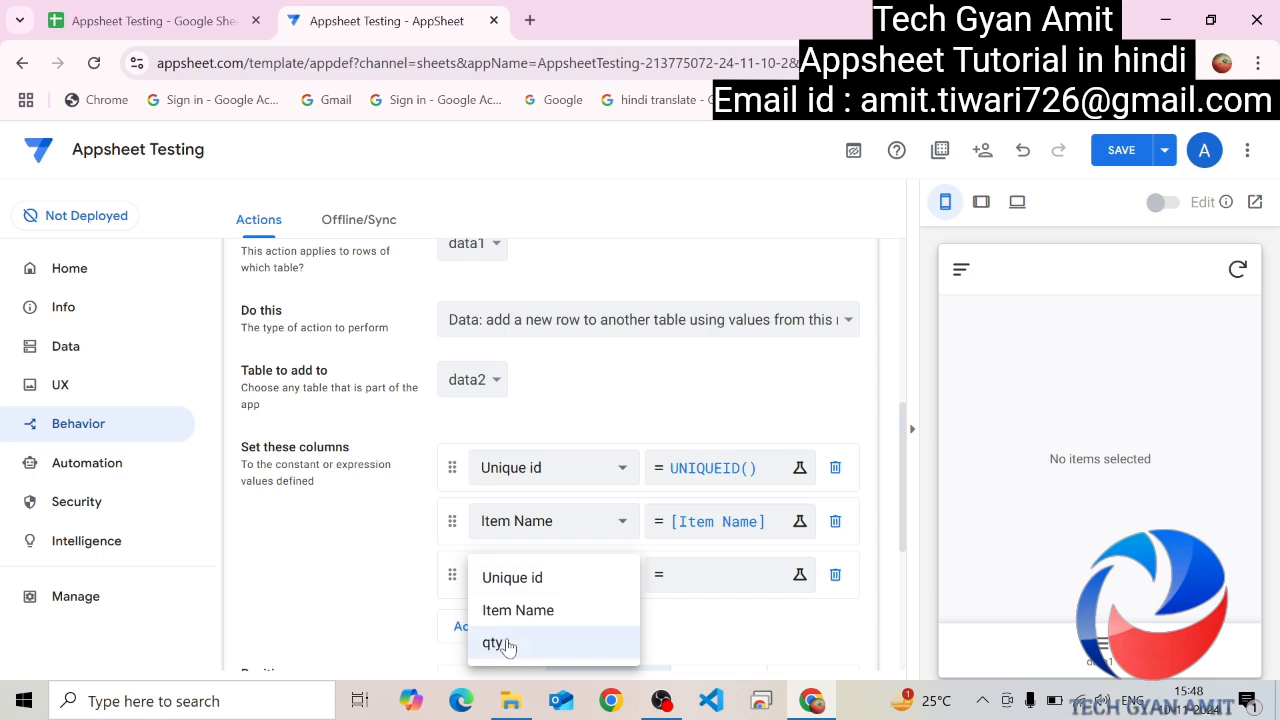
left_click(505, 644)
left_click(720, 572)
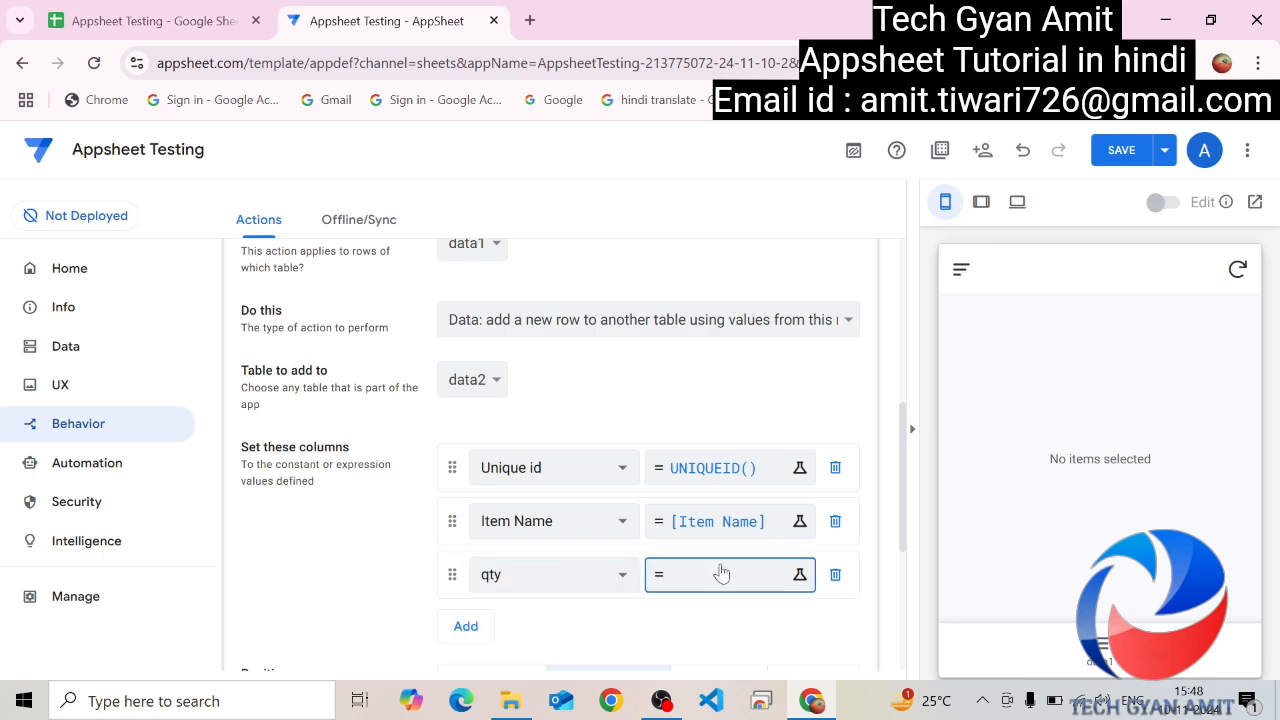
type("[")
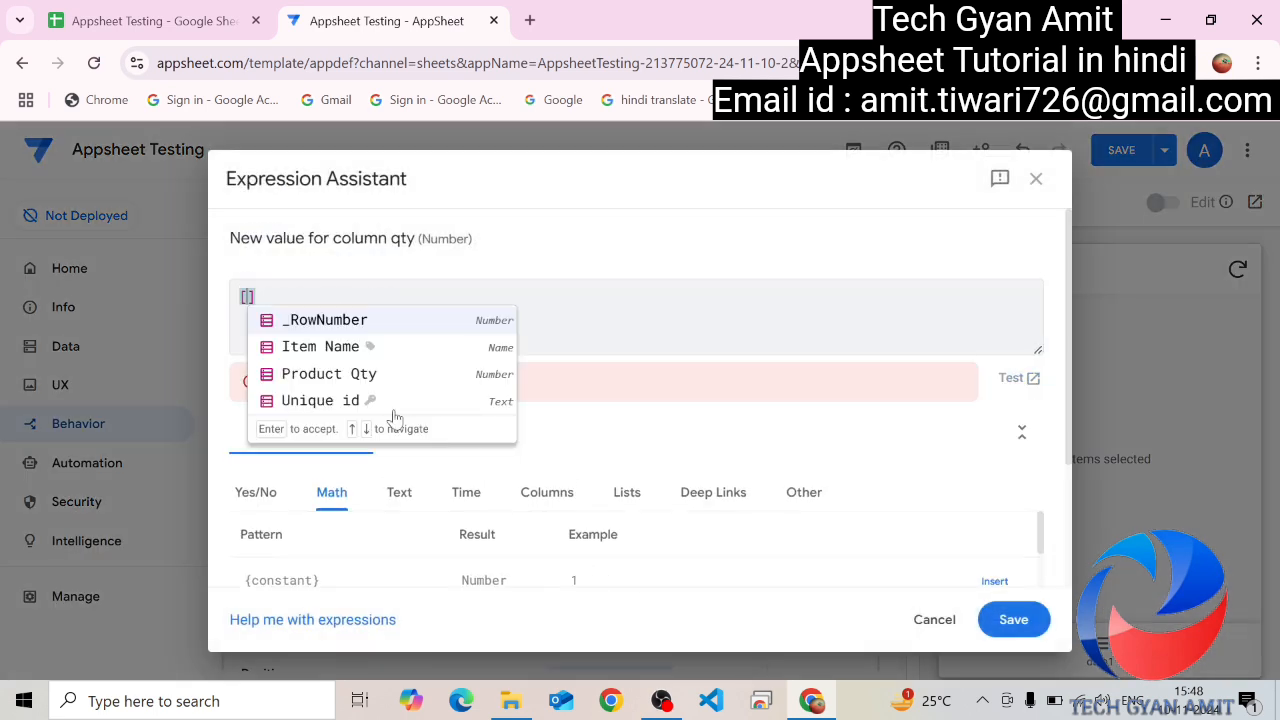
left_click(367, 376)
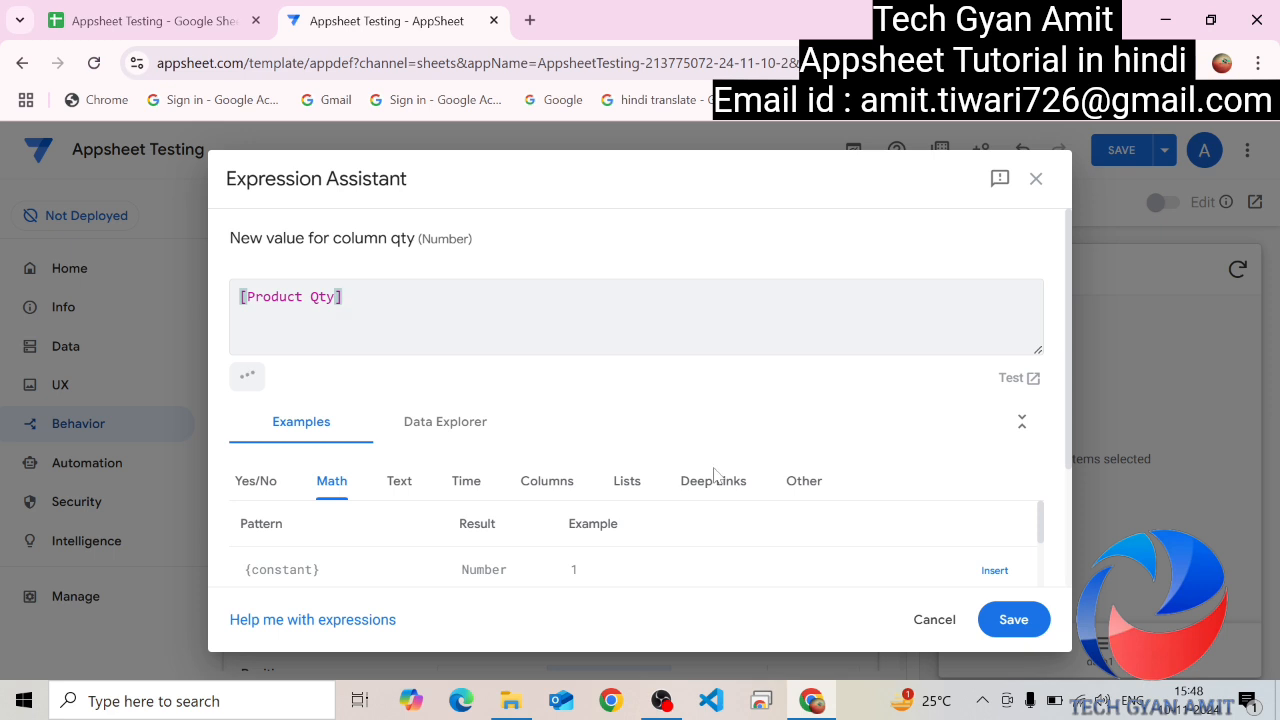
left_click(1024, 636)
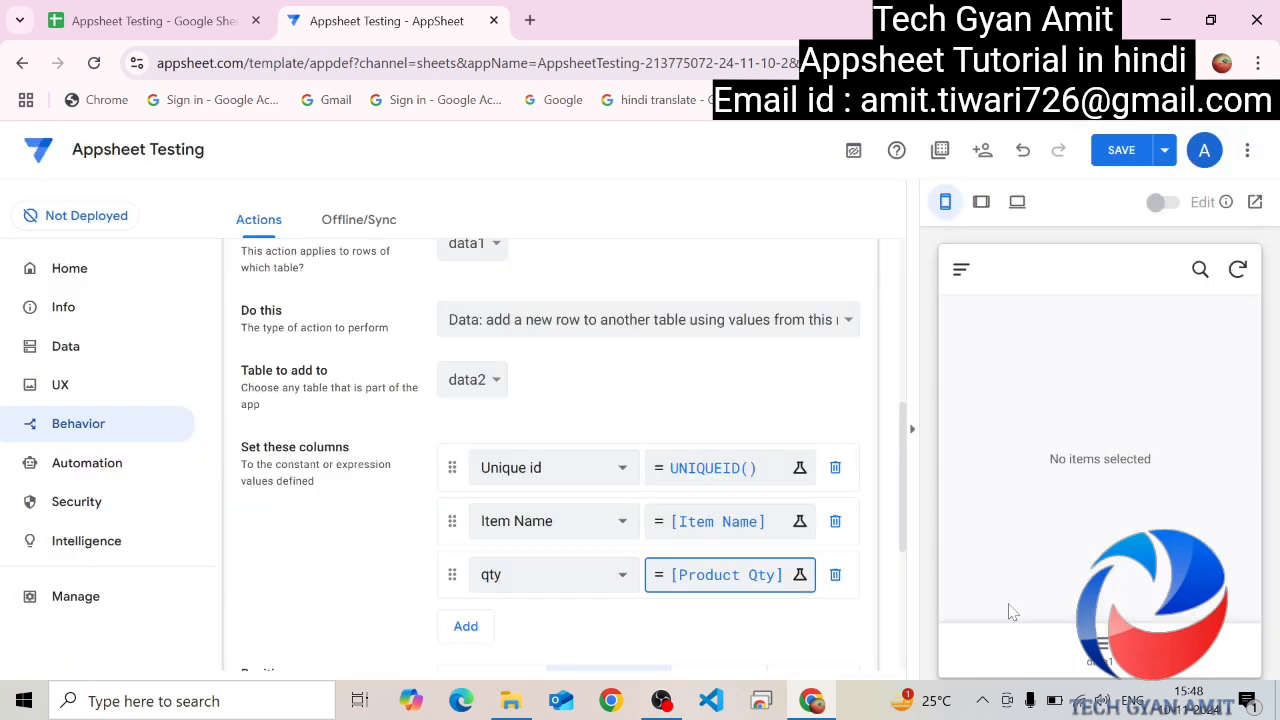
left_click_drag(904, 428, 900, 502)
left_click(803, 490)
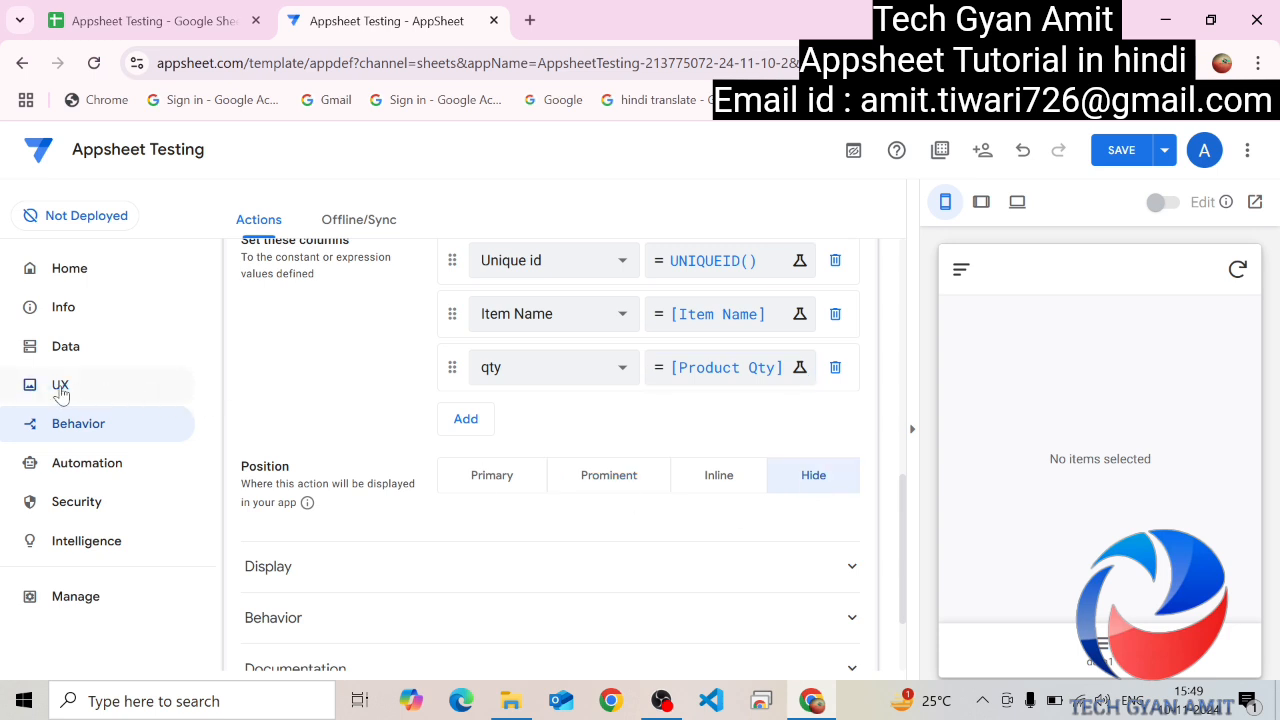
Step: Set the data1_Form view's Form Saved event action to New Action and save the app
left_click(61, 390)
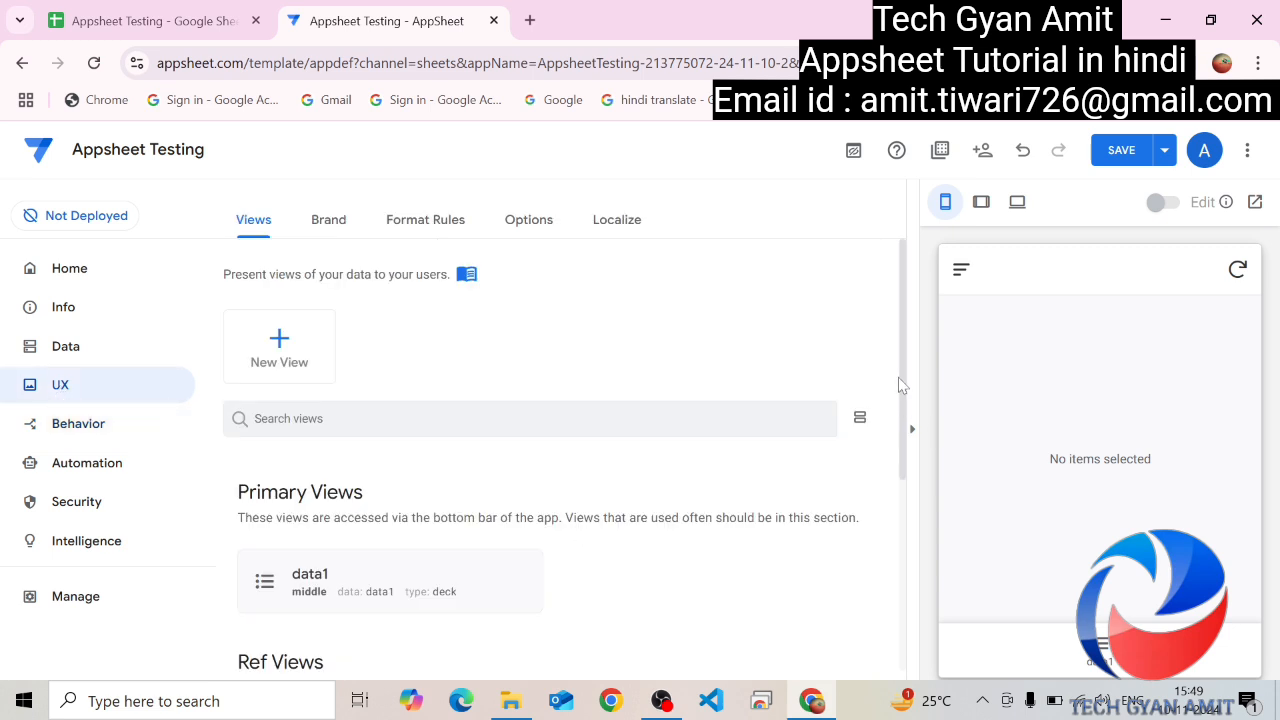
left_click_drag(898, 377, 905, 396)
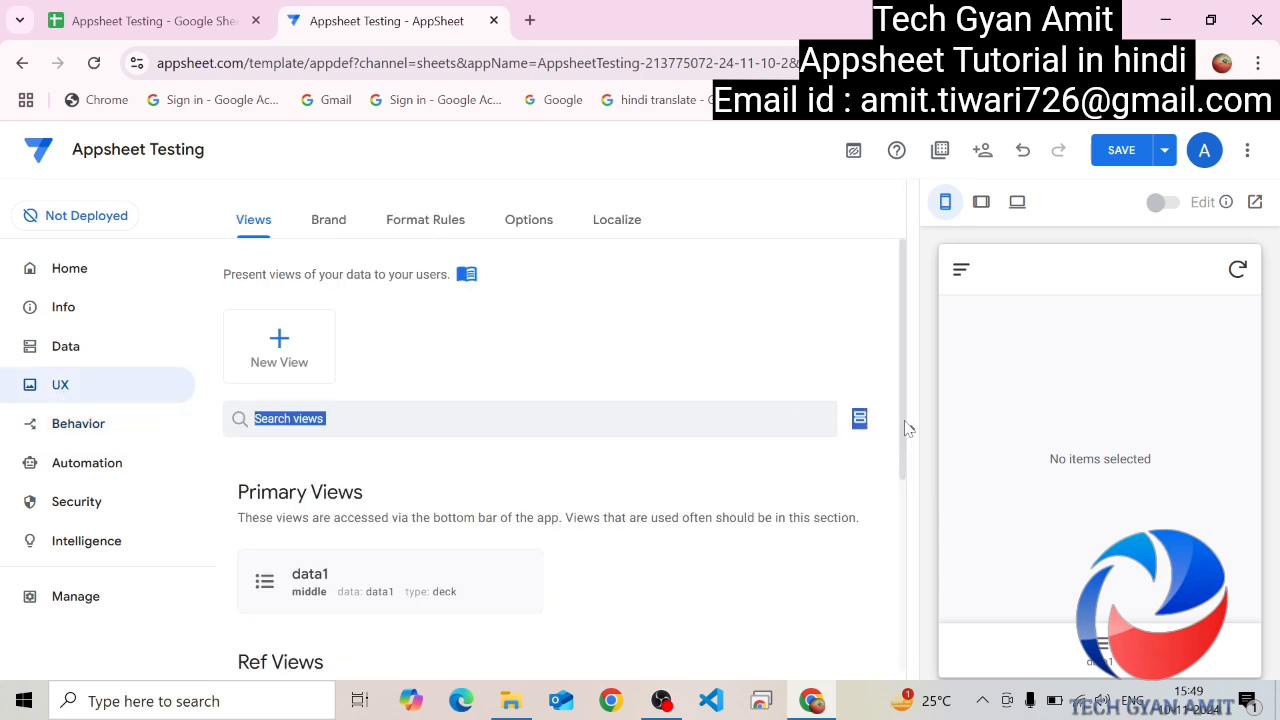
scroll(905, 428, "down", 3)
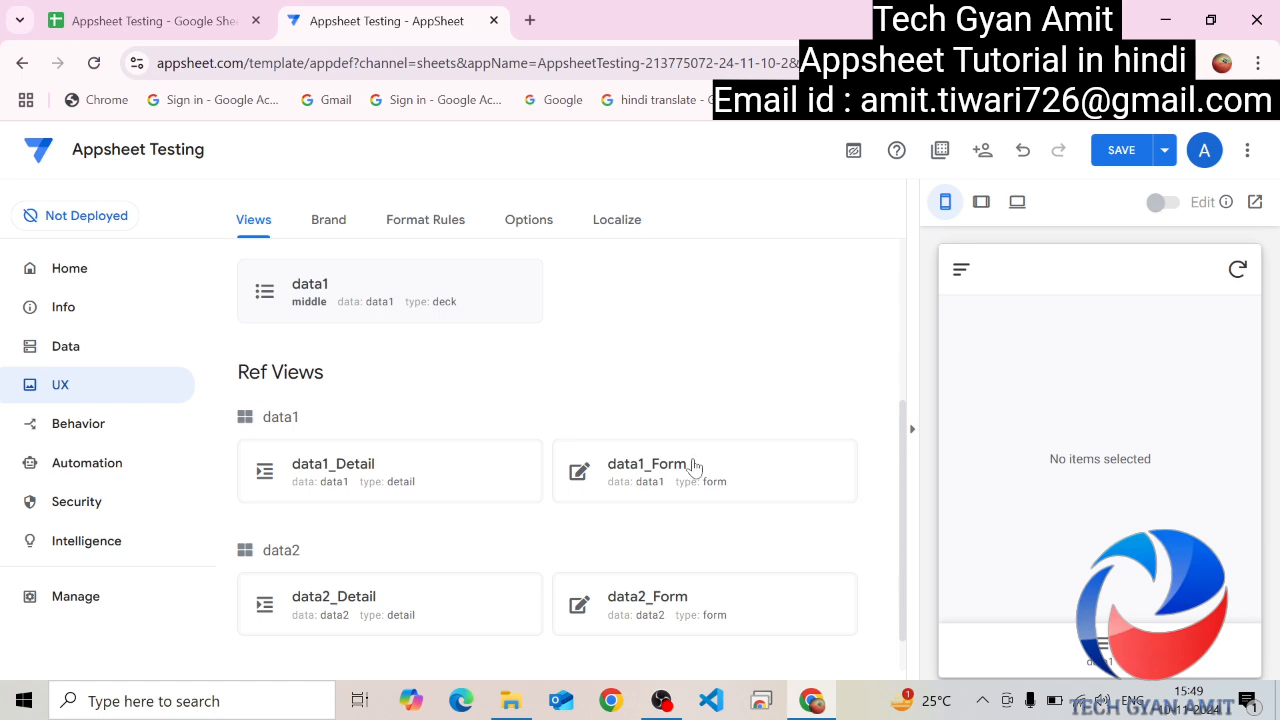
left_click(667, 466)
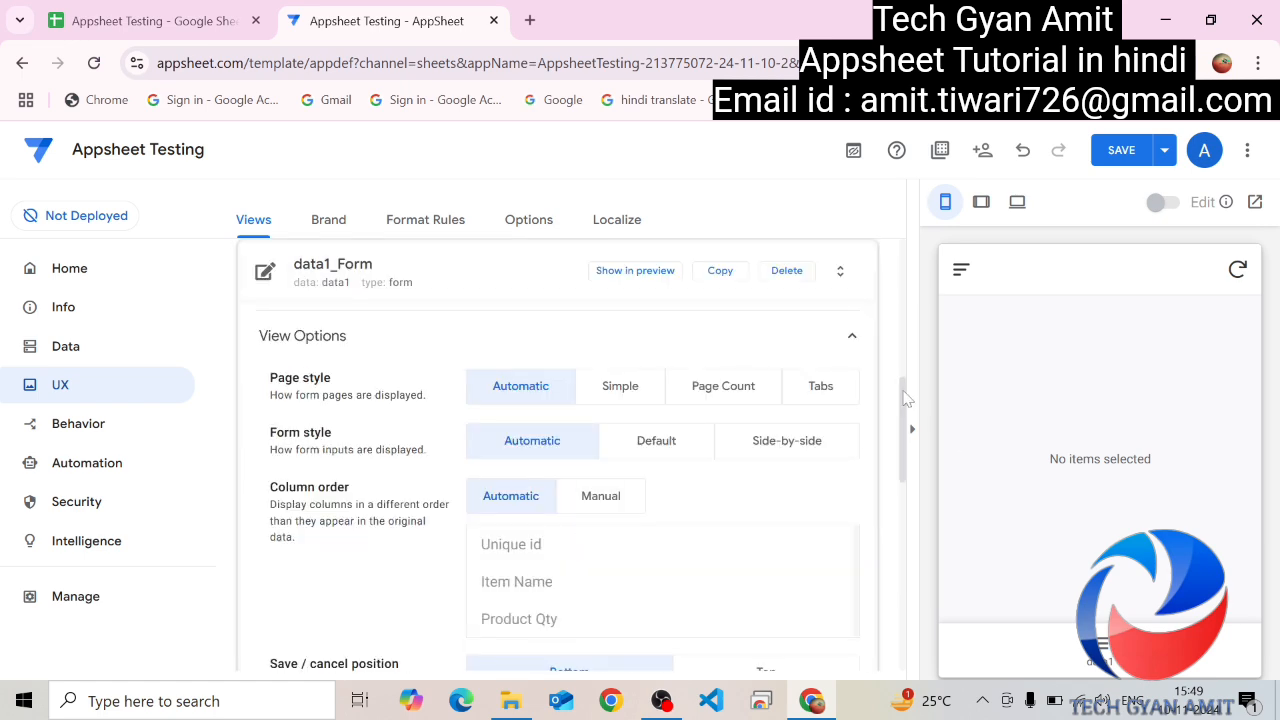
left_click_drag(905, 398, 903, 590)
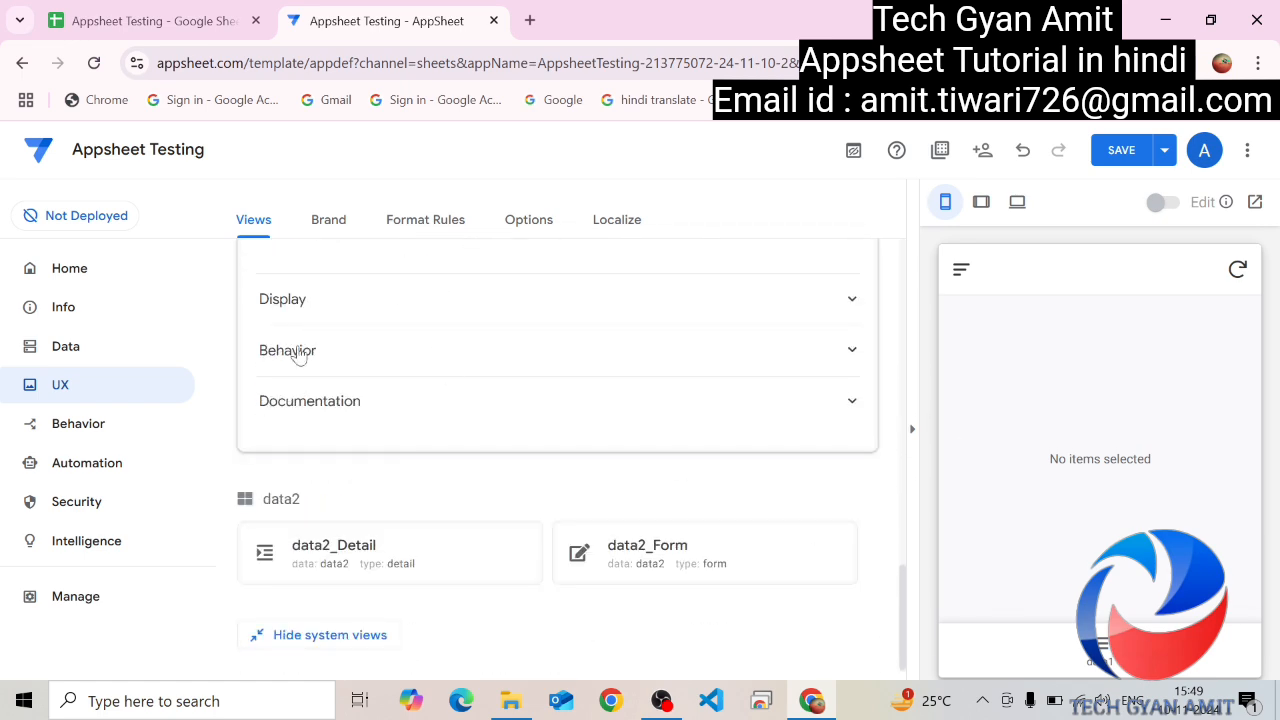
left_click(299, 355)
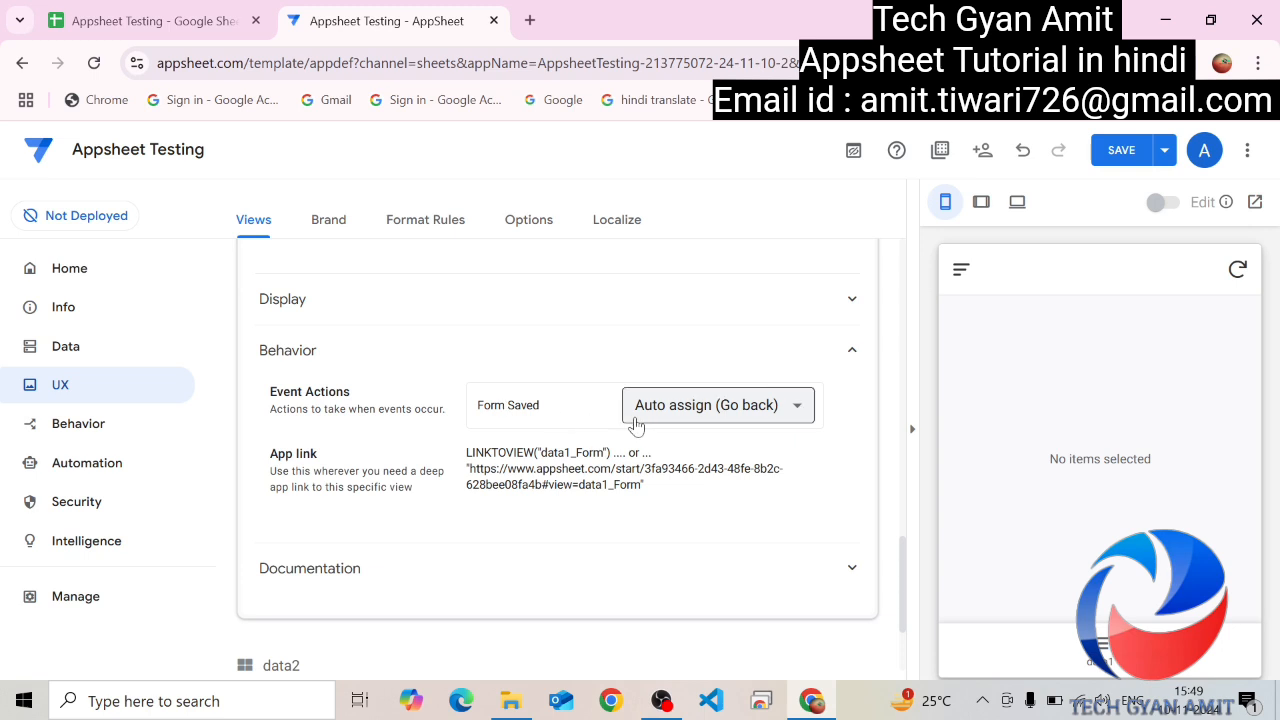
left_click(657, 418)
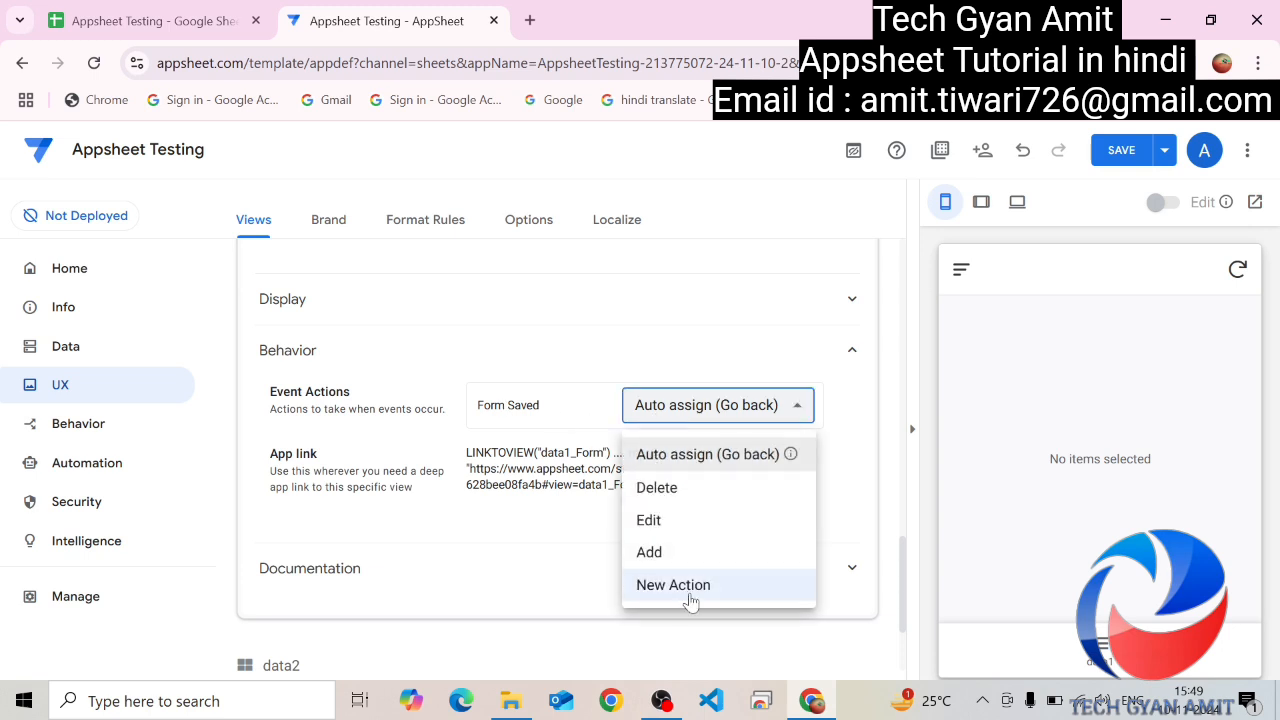
left_click(673, 585)
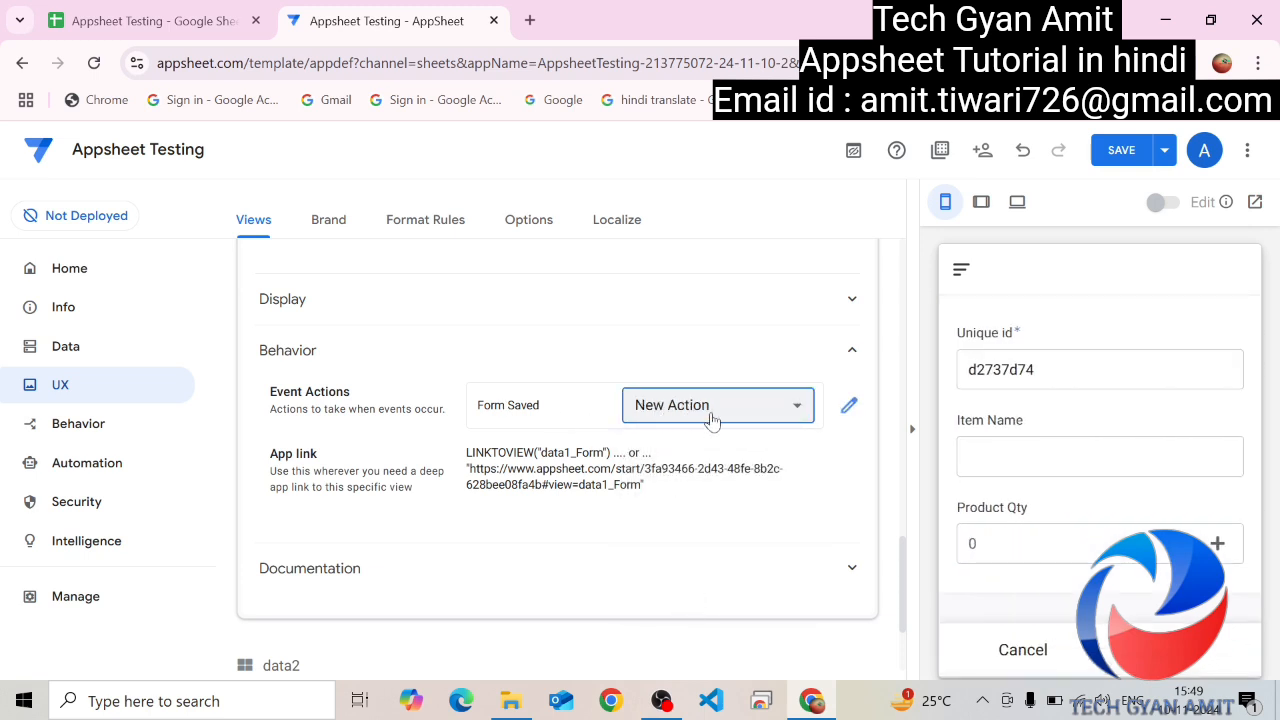
left_click(1120, 155)
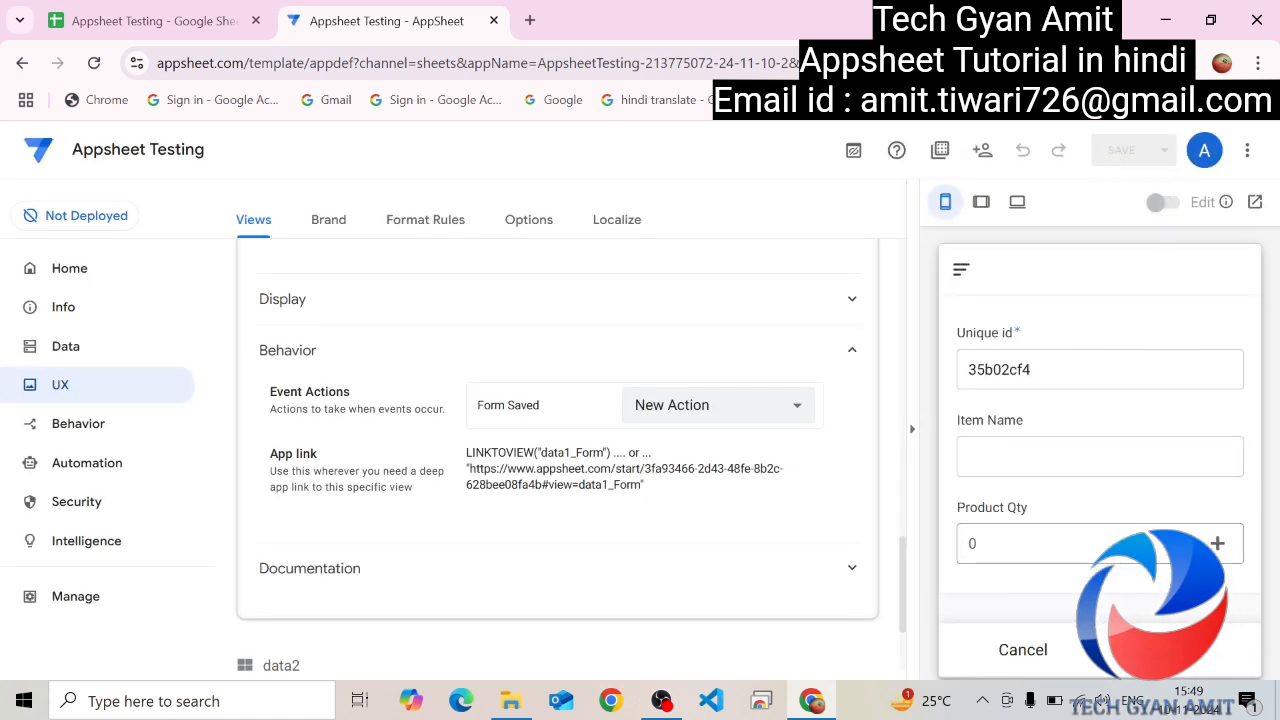
Step: Save a preview record with item name Mango and quantity 56, and check the data1 and data2 sheets in Google Sheets
left_click(1099, 456)
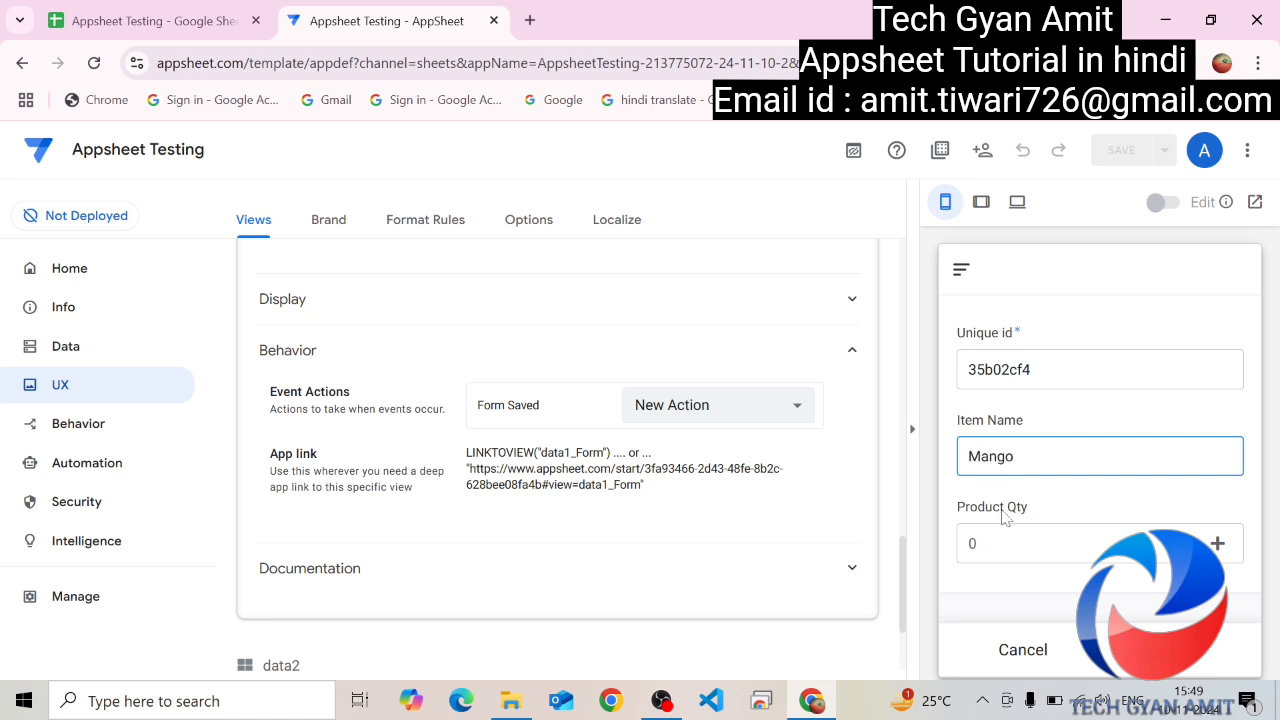
left_click(1005, 542)
type("56")
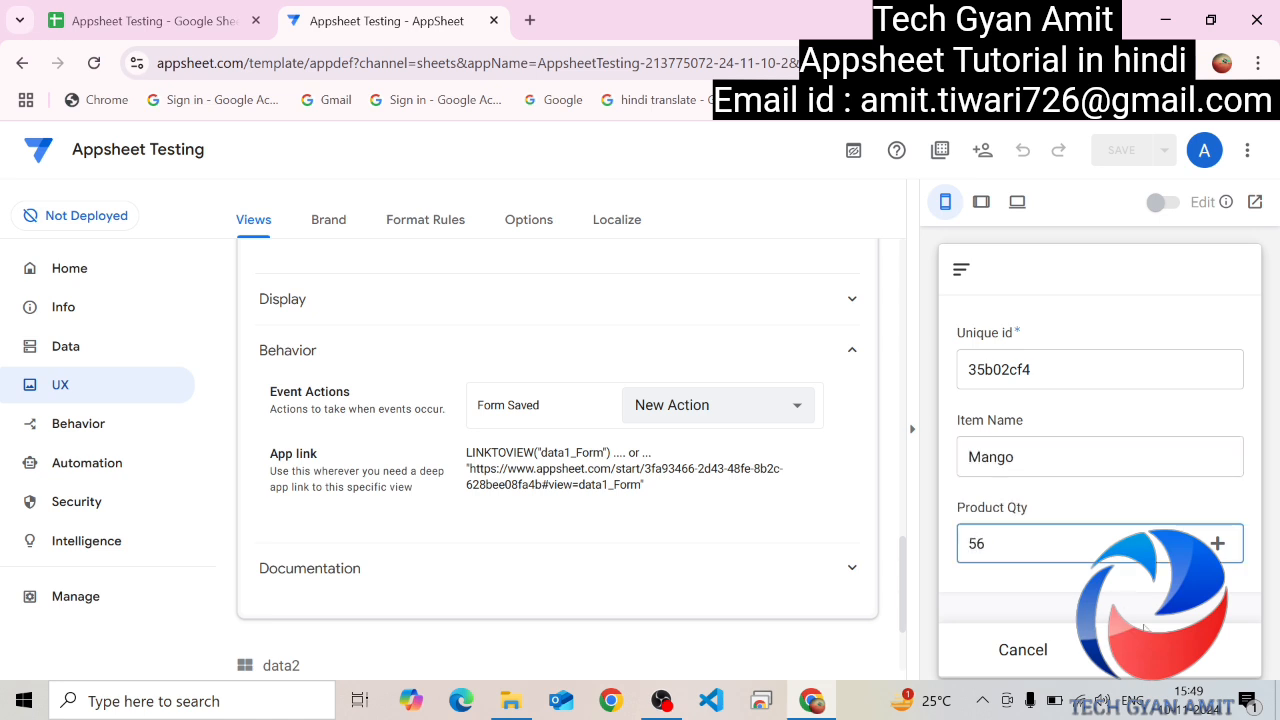
key("Return")
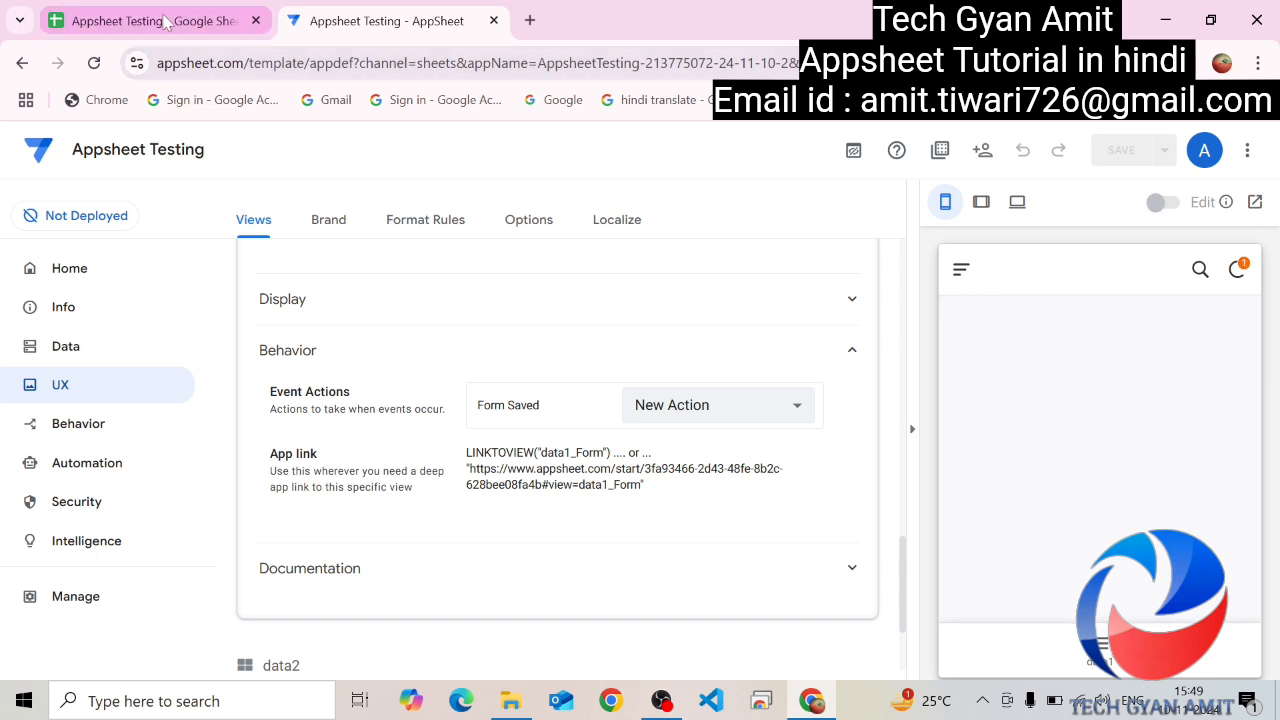
left_click(168, 22)
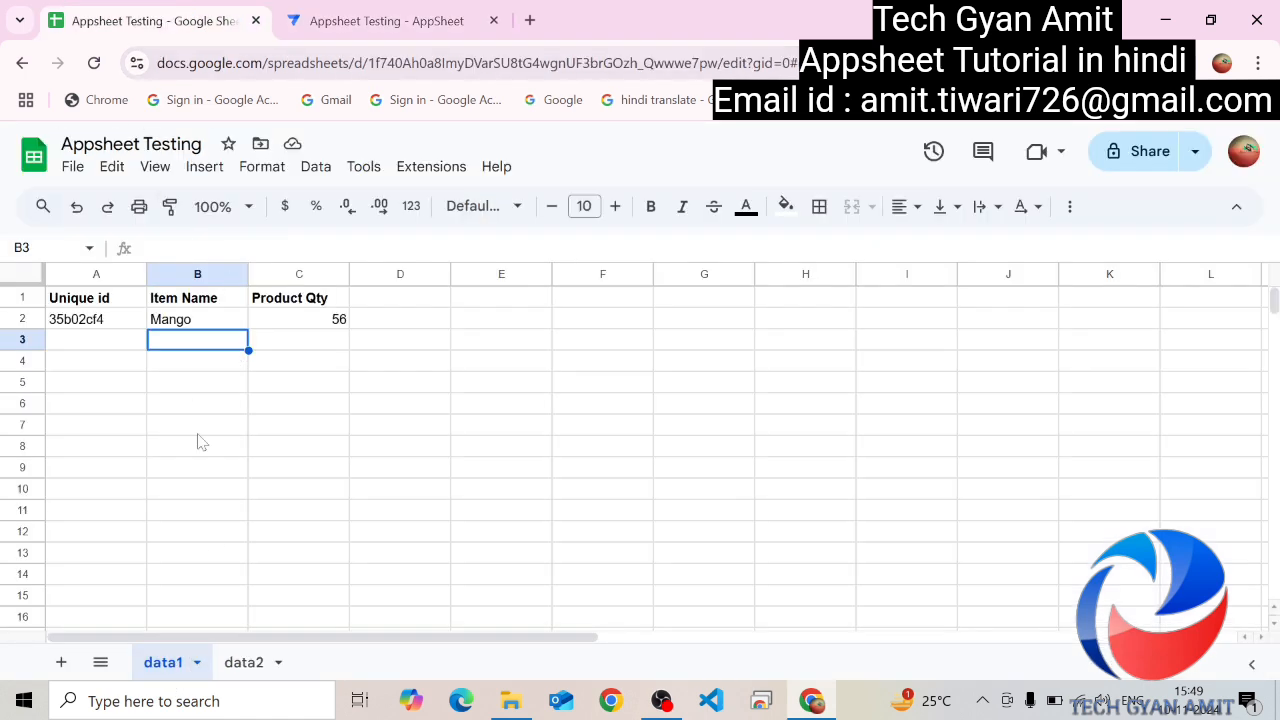
left_click(244, 661)
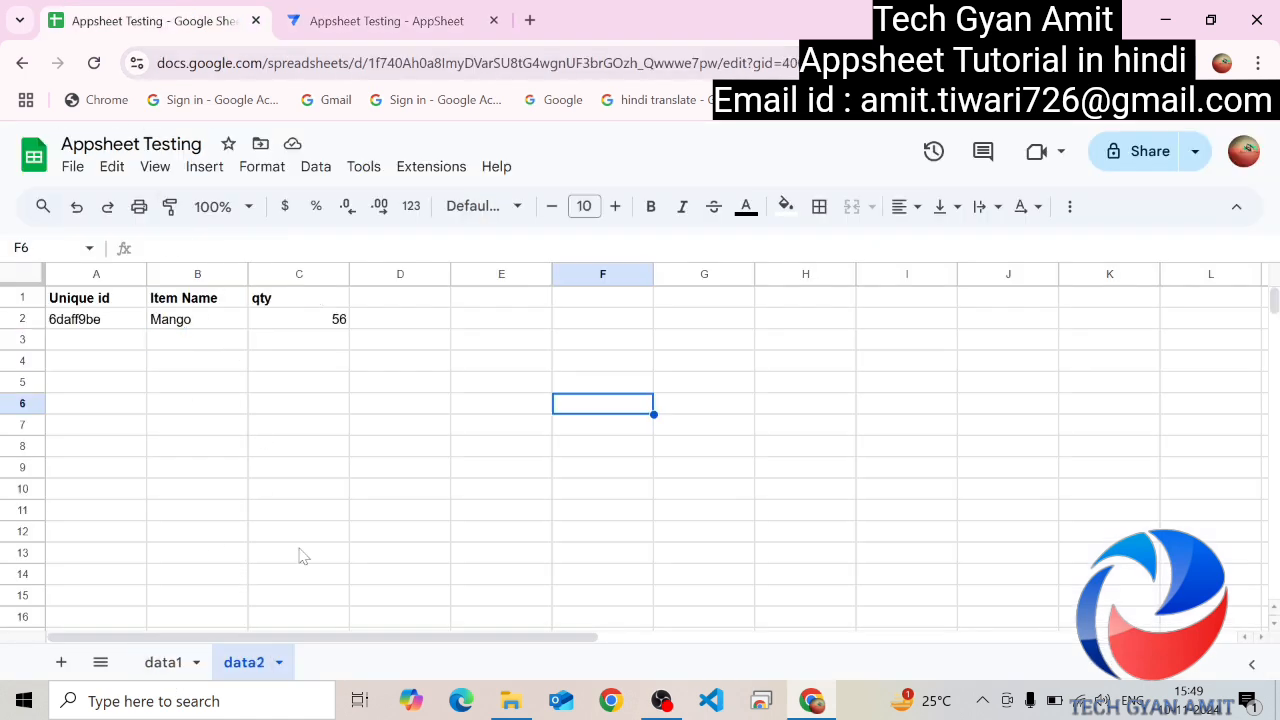
Step: Back in AppSheet, add a preview record with item name Apple and quantity 43, and check its copy in the Google Sheets data2 sheet
left_click(398, 25)
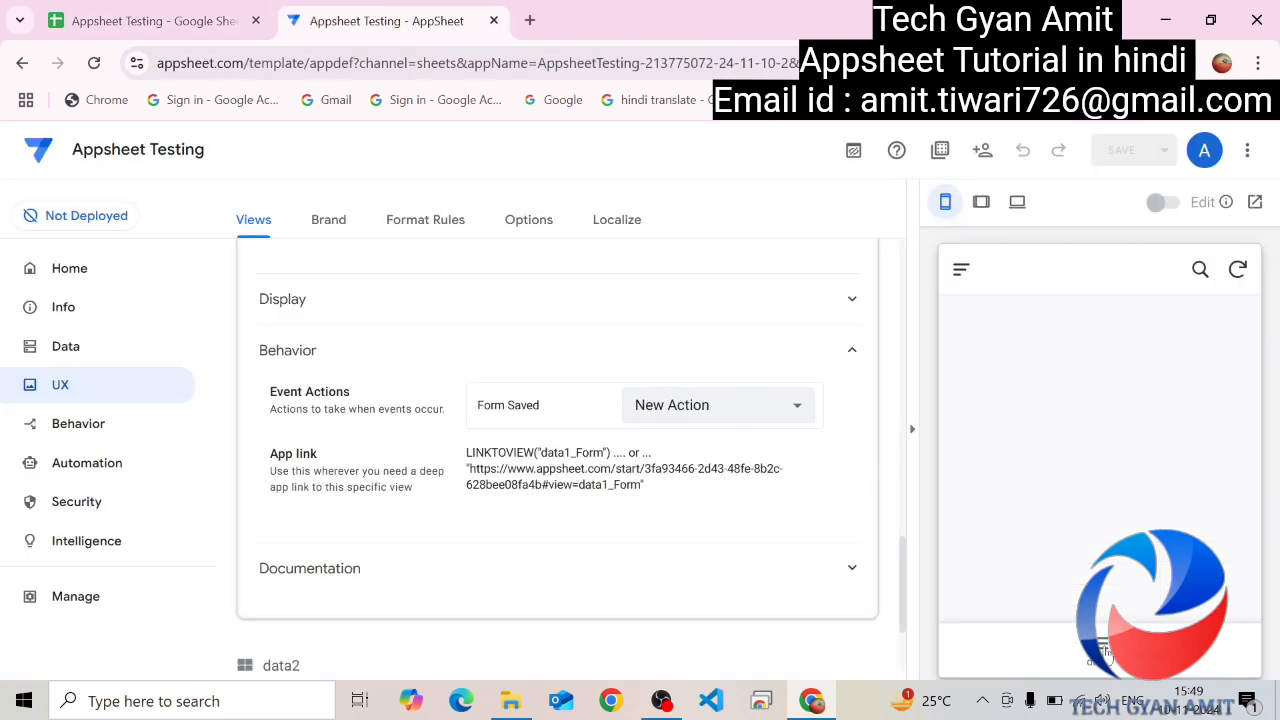
left_click(1102, 648)
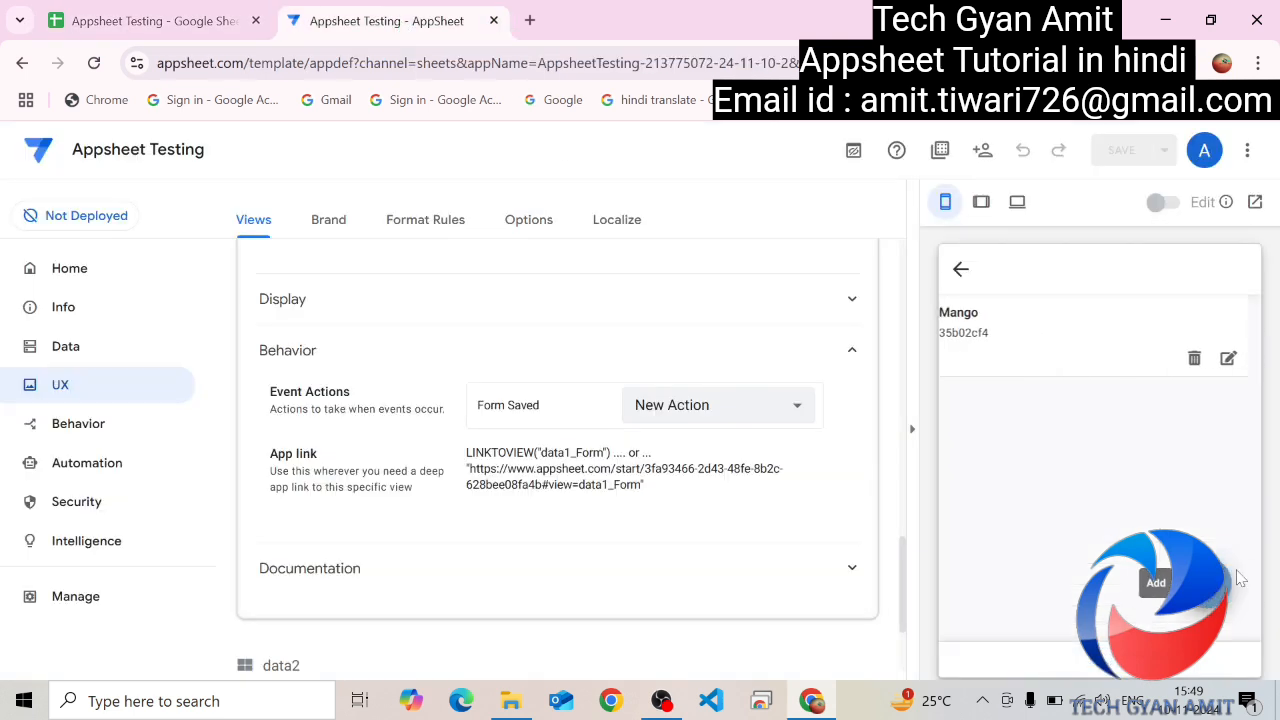
left_click(1240, 578)
left_click(1190, 457)
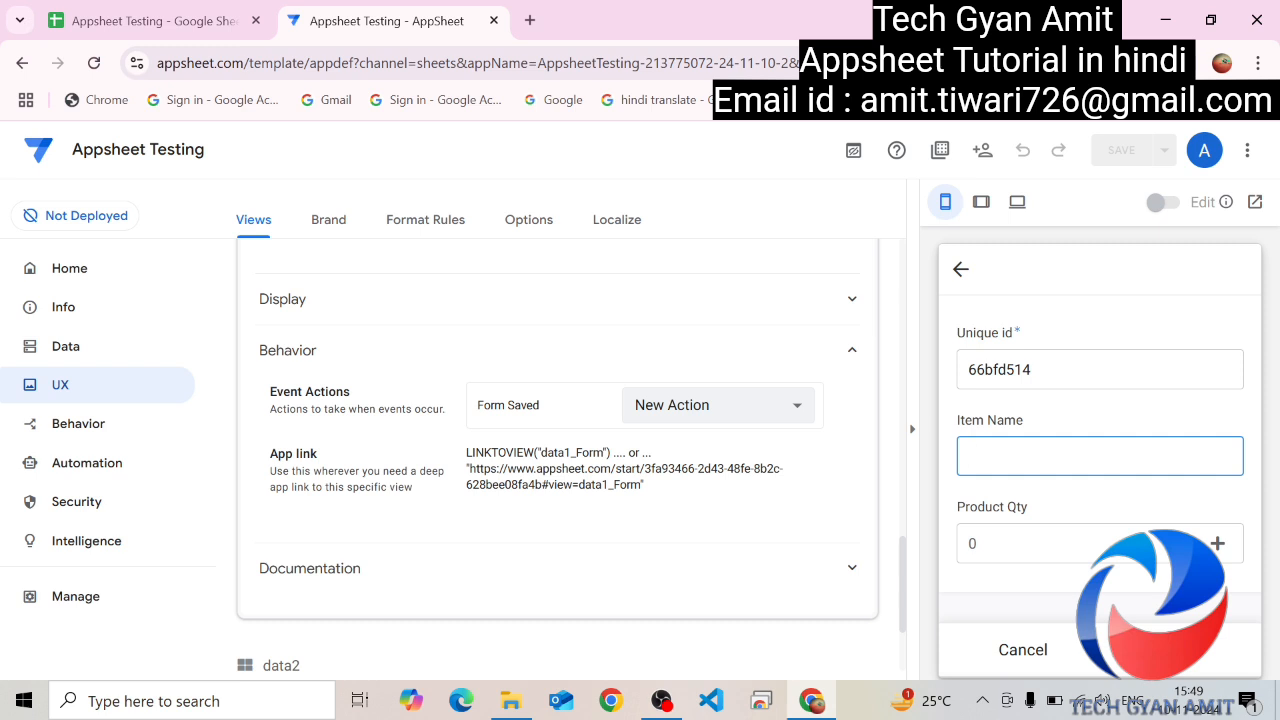
left_click(1060, 536)
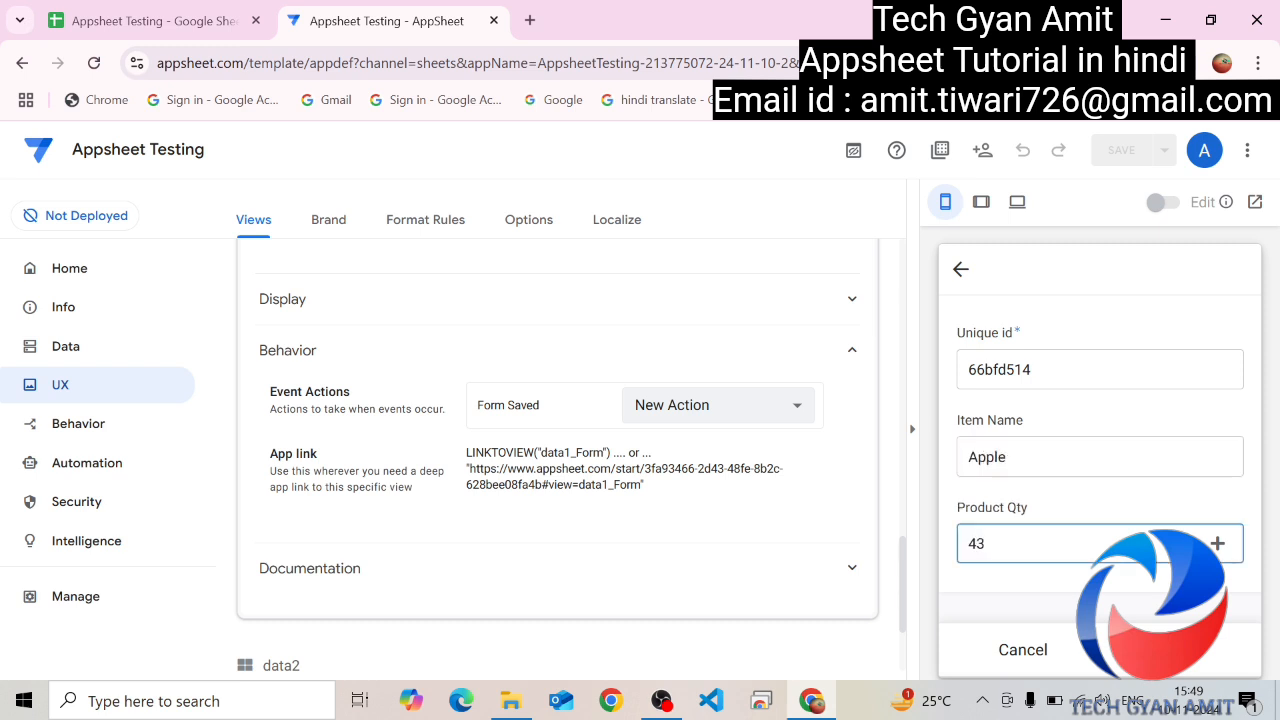
left_click(1198, 665)
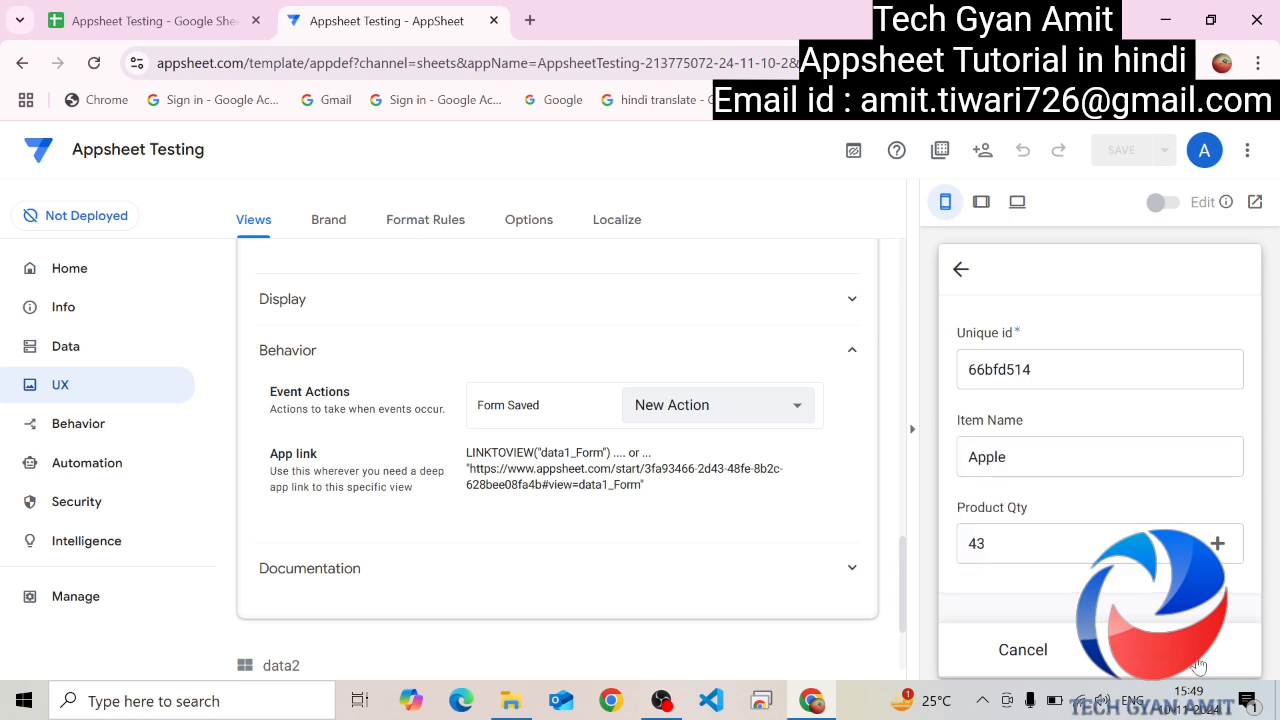
left_click(170, 18)
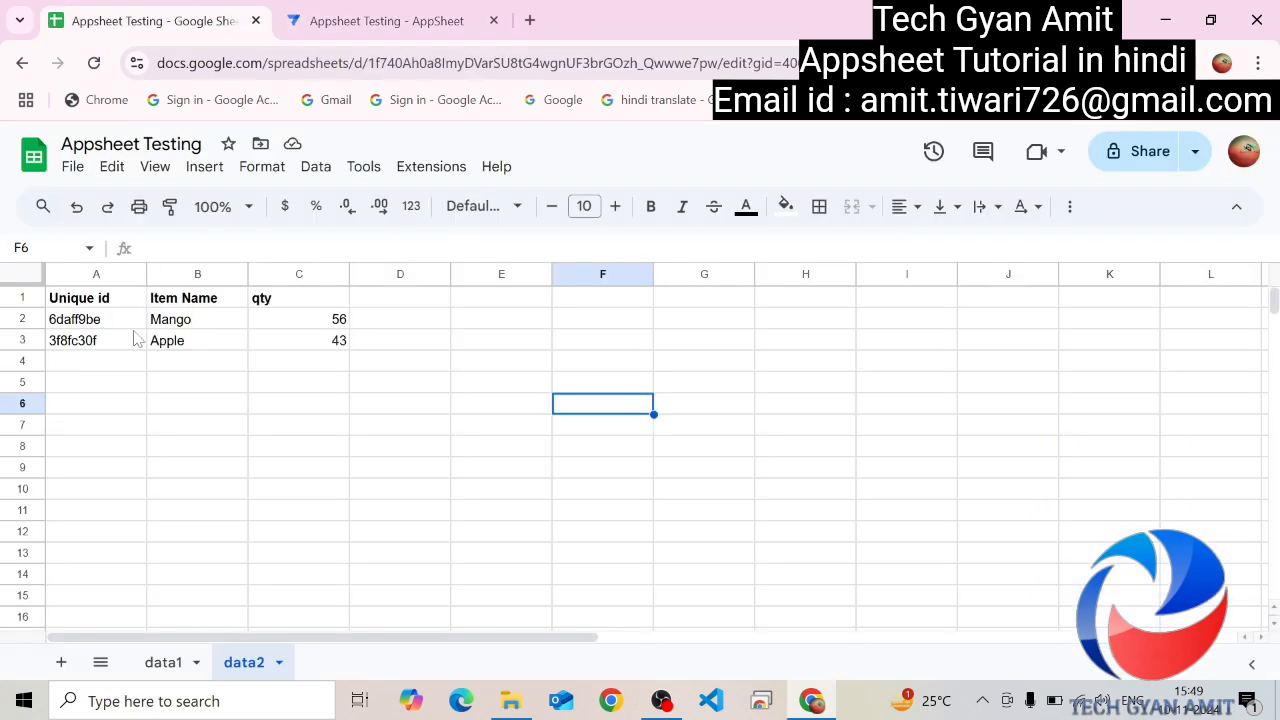
left_click(203, 345)
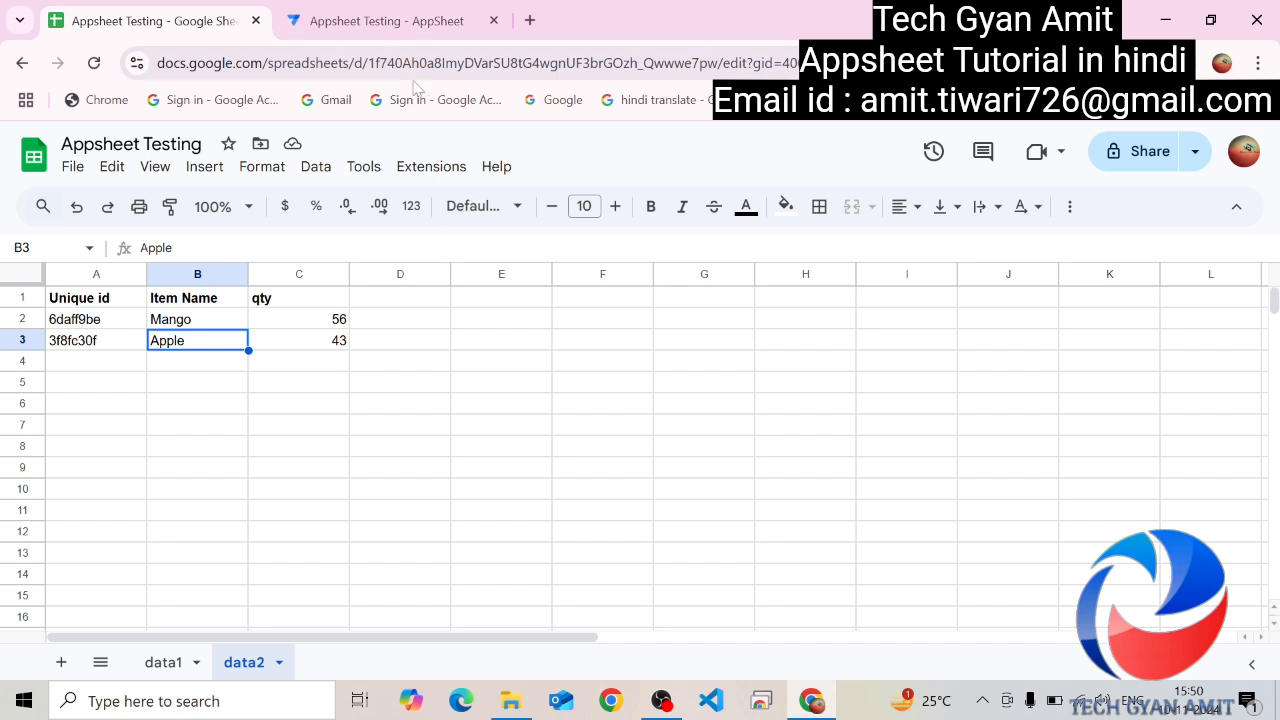
Step: Switch to AppSheet and edit the Apple record in the preview, setting its Product Qty to 56 and saving it
left_click(387, 30)
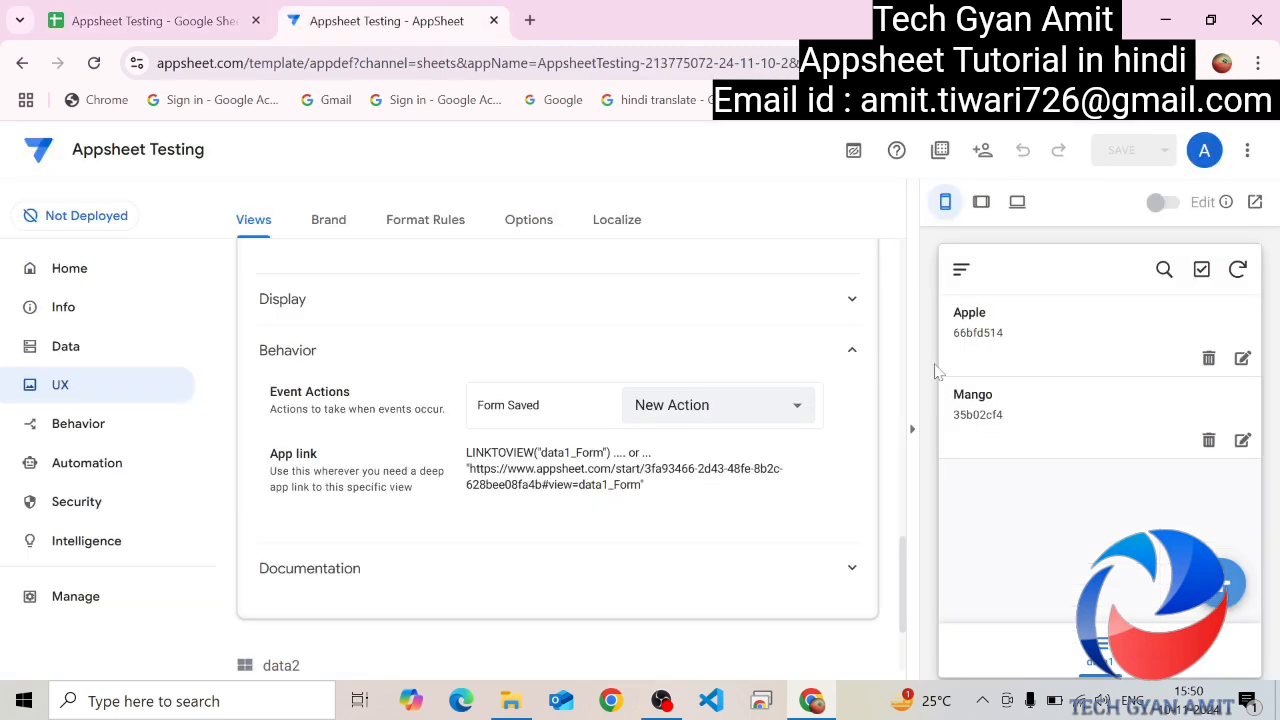
left_click(1034, 361)
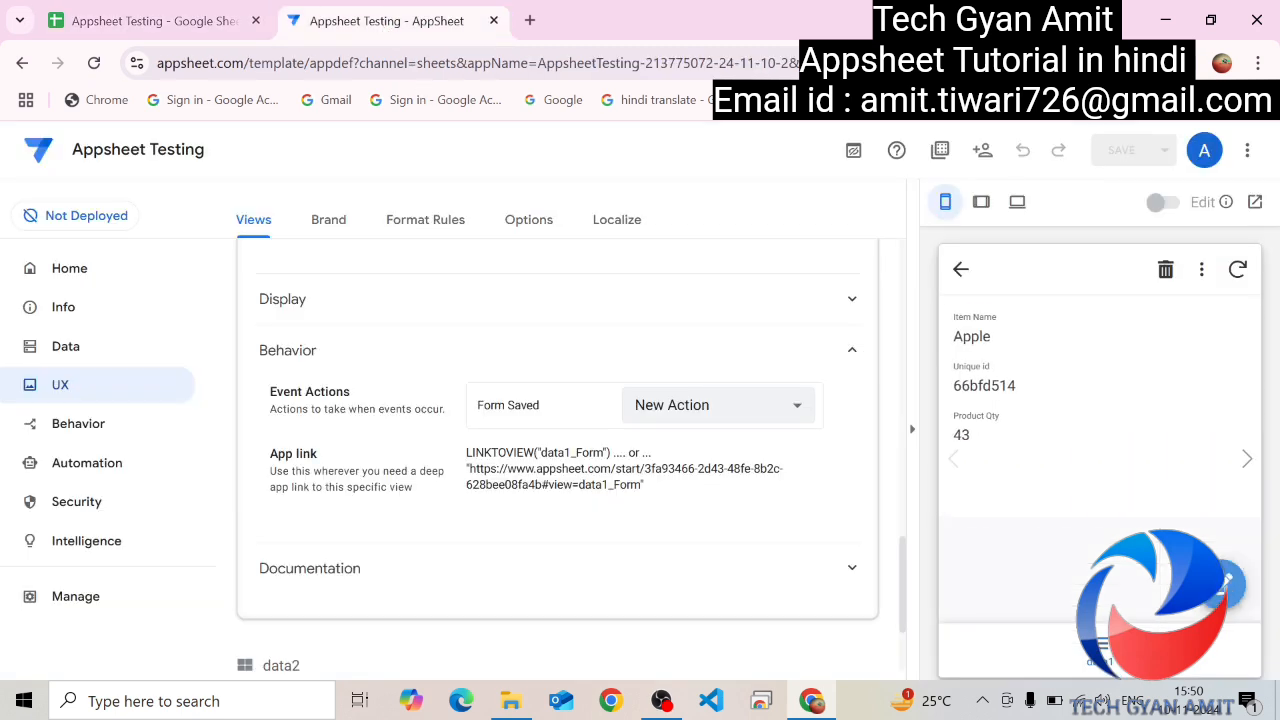
left_click(1226, 582)
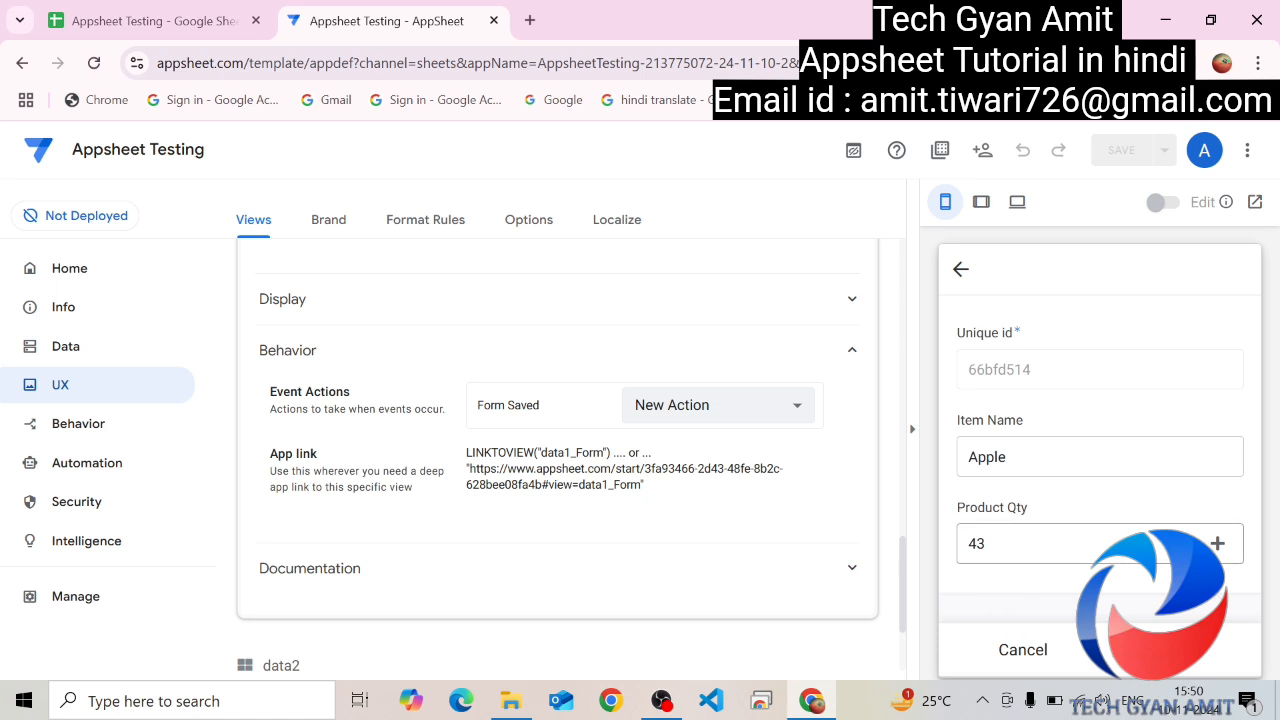
left_click_drag(982, 543, 942, 540)
type("5")
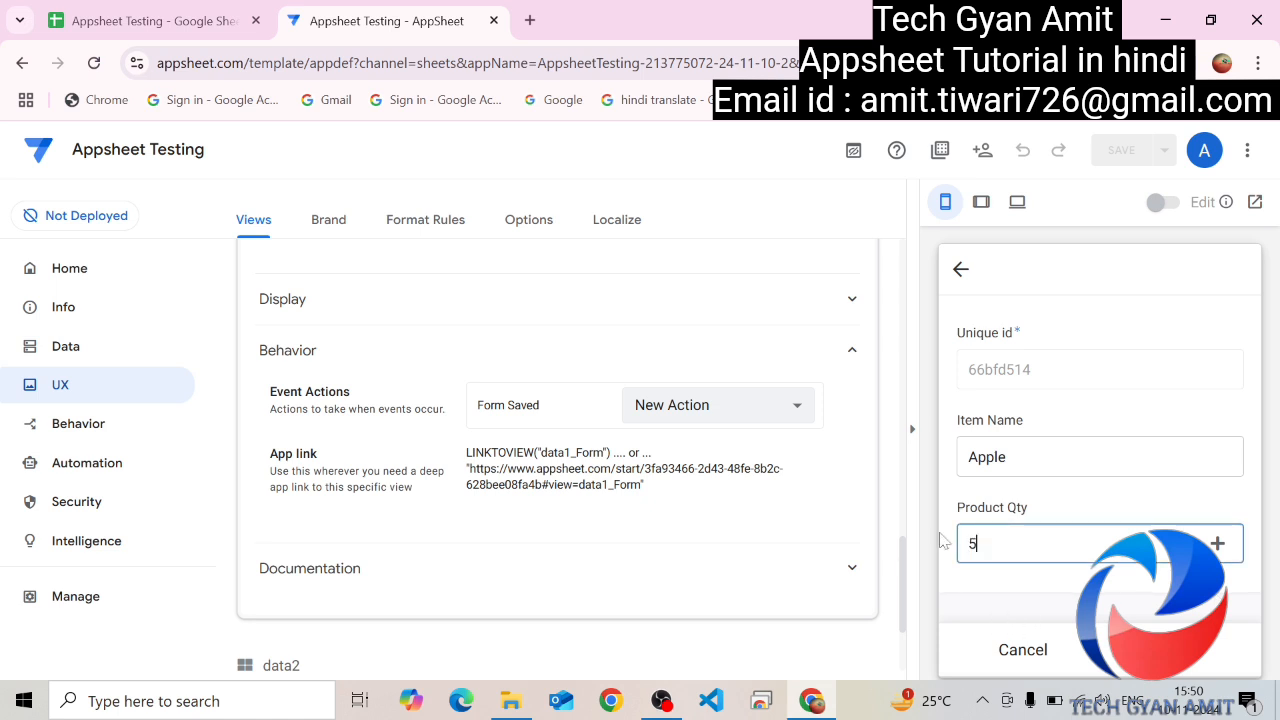
type("6")
key("Return")
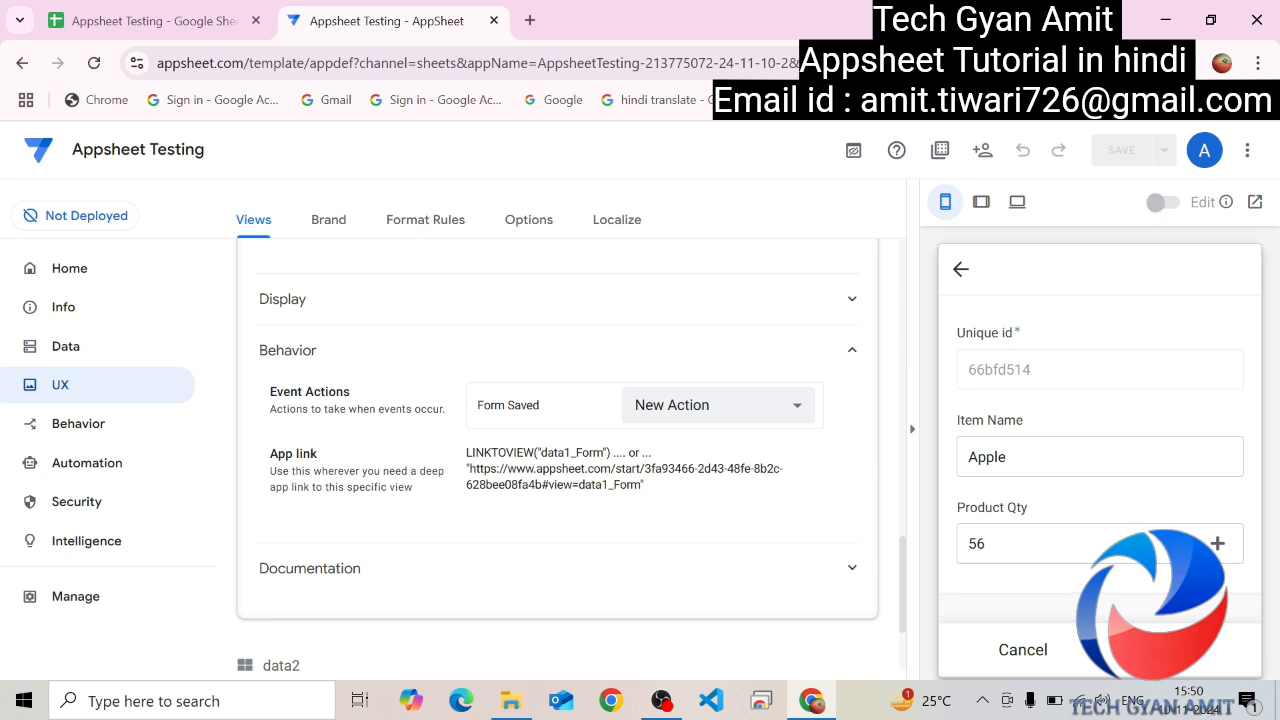
Step: Switch to Google Sheets and compare the Apple records in the data2 and data1 sheets
left_click(190, 28)
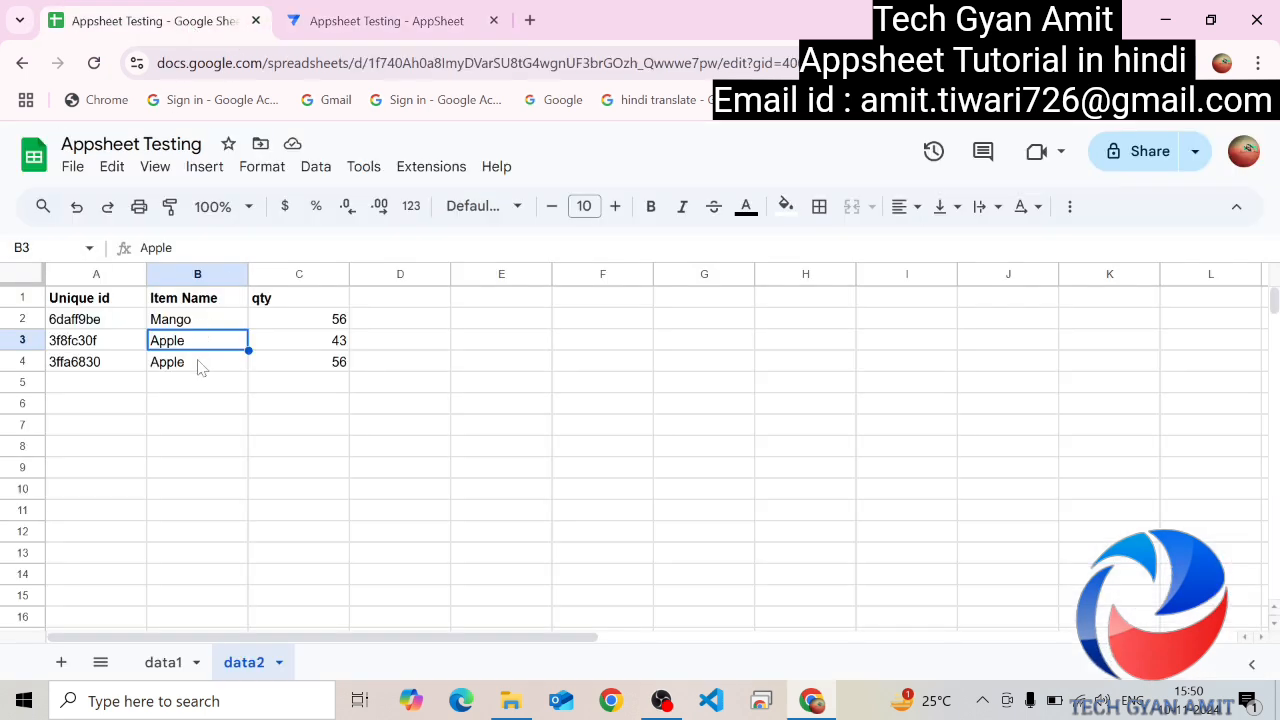
left_click(199, 367)
left_click(166, 345)
left_click(191, 370)
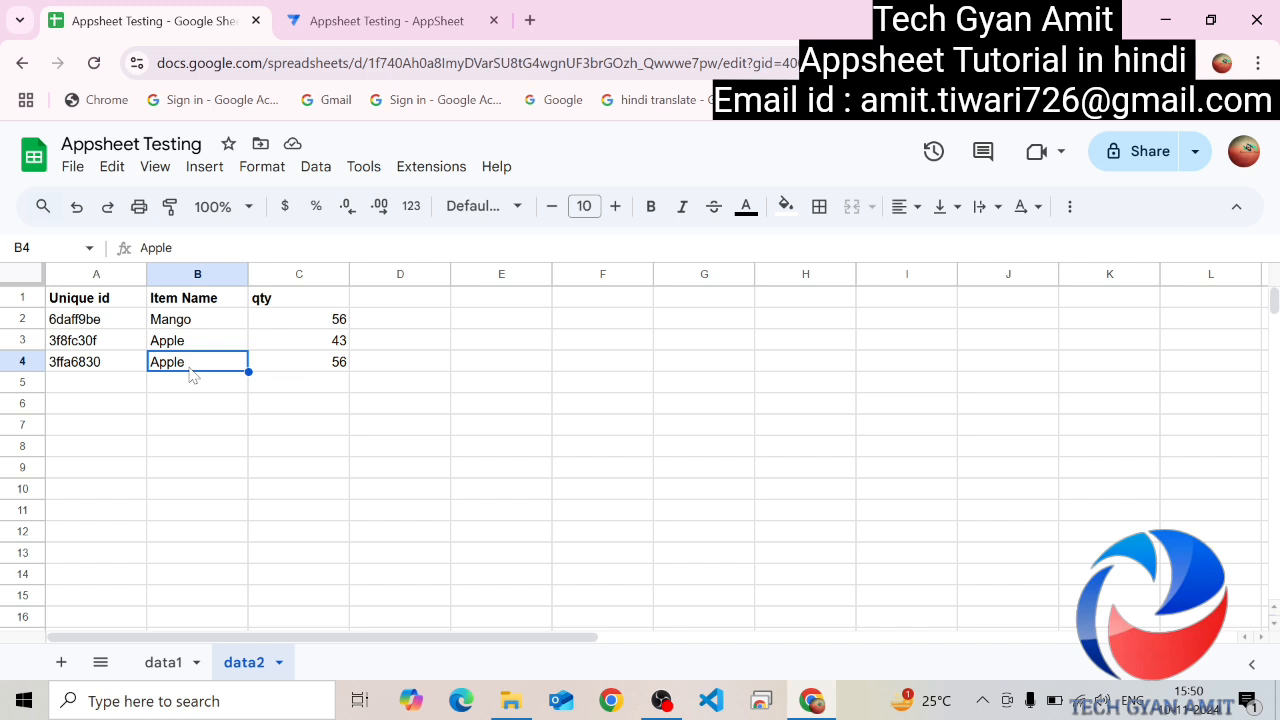
left_click(172, 663)
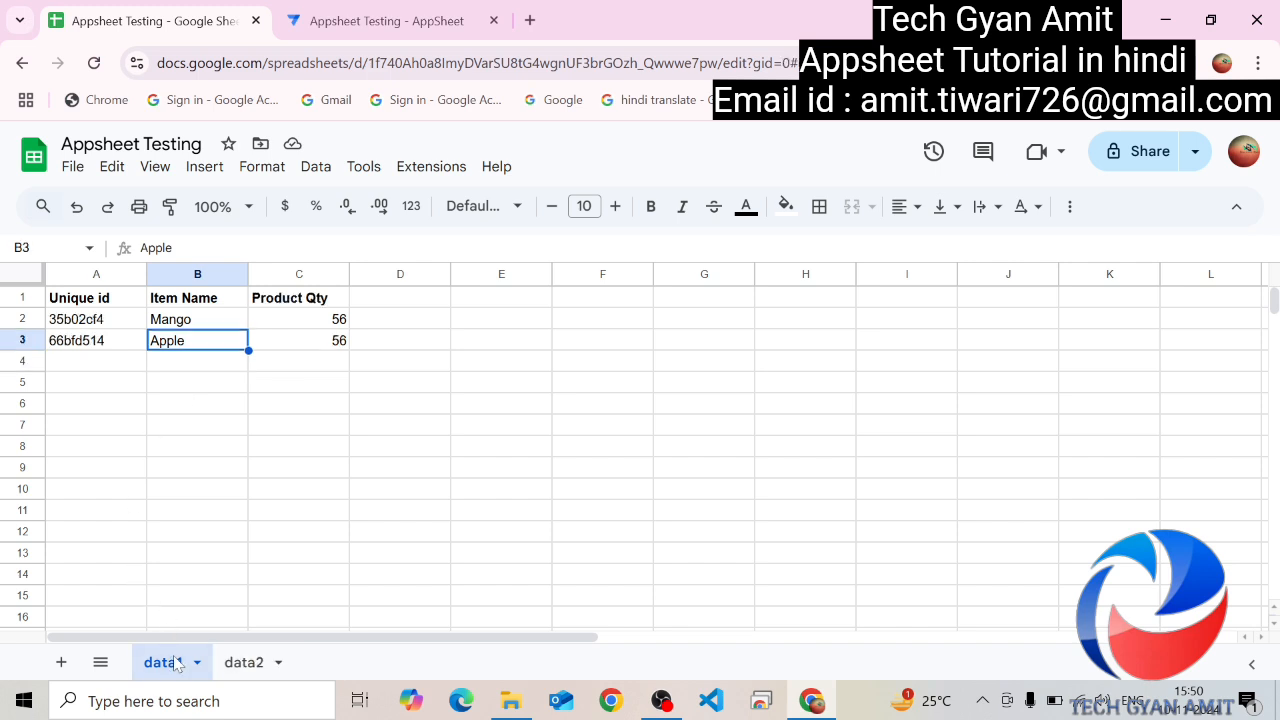
left_click(304, 350)
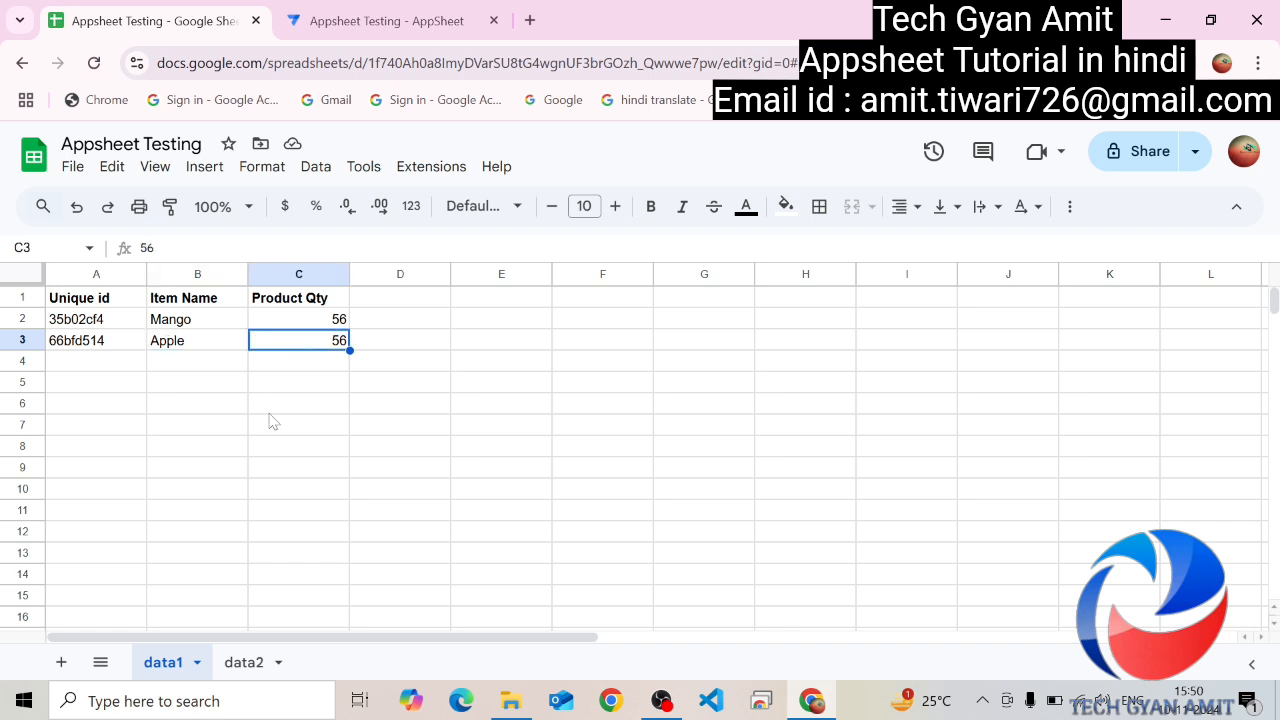
left_click(243, 663)
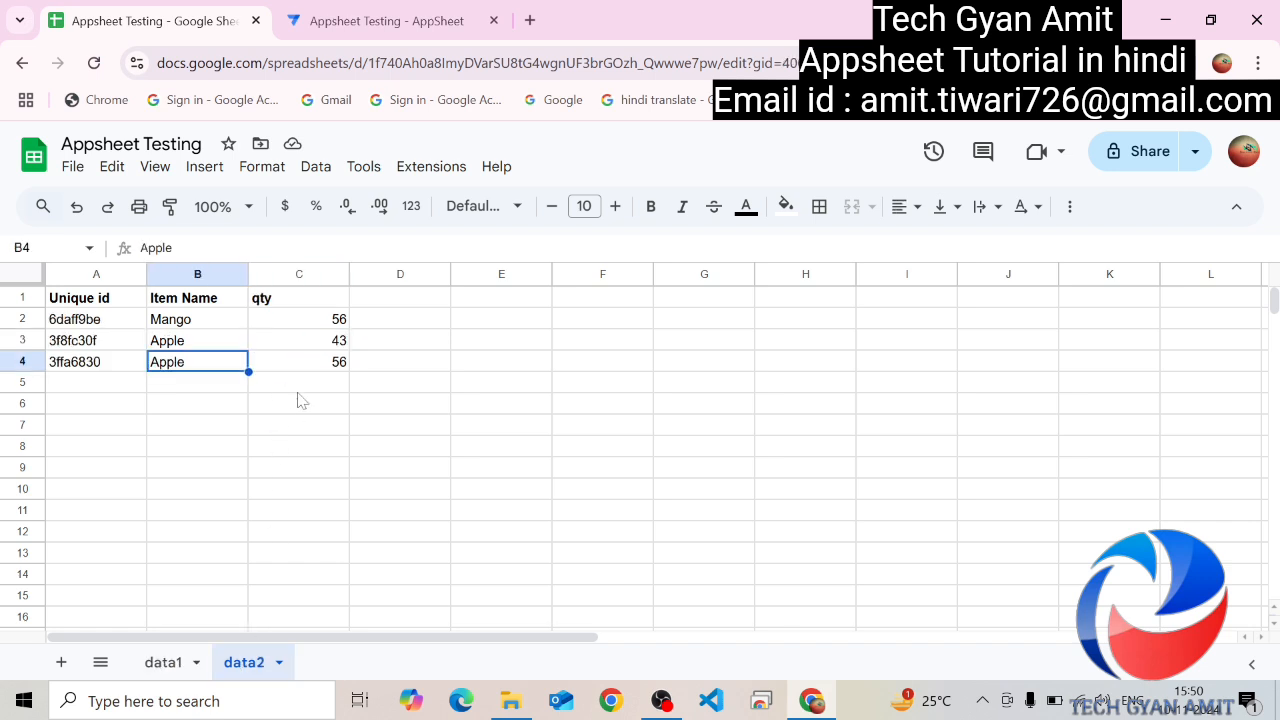
Step: Clear the contents of row 4 in the data2 sheet and undo the clearing
left_click(314, 366)
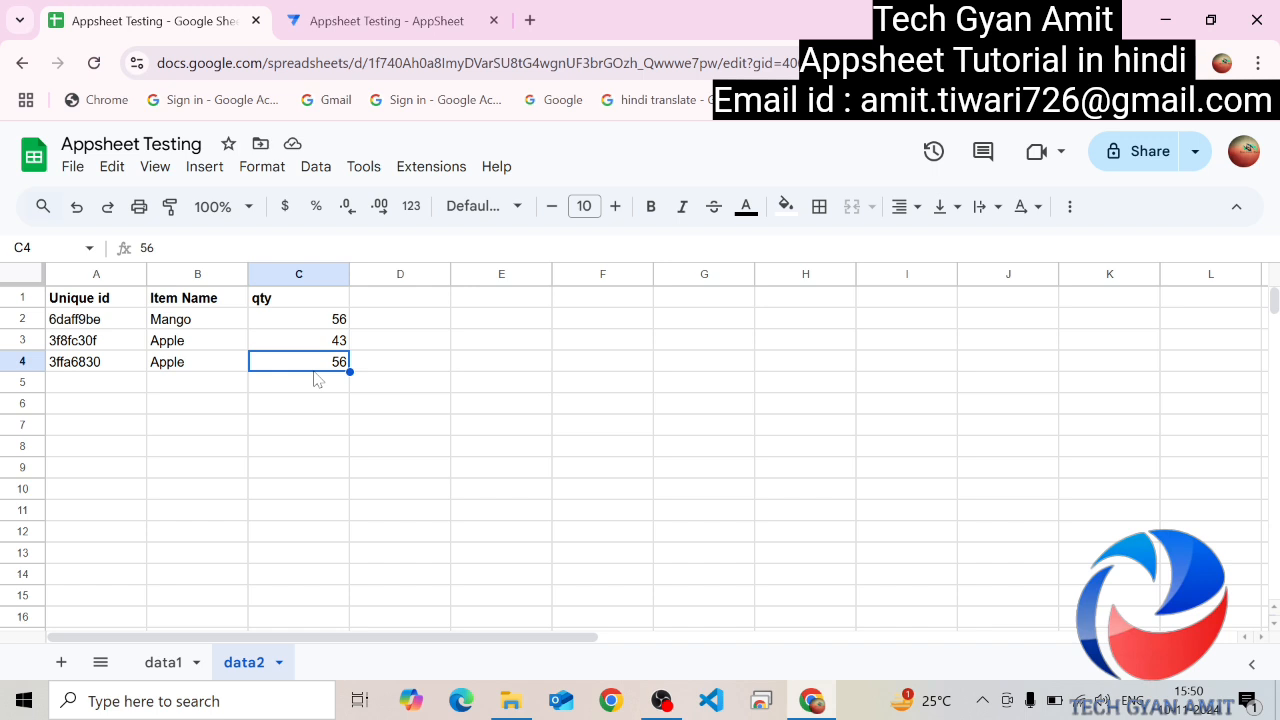
key("shift+Left")
key("shift+Left")
key("shift+space")
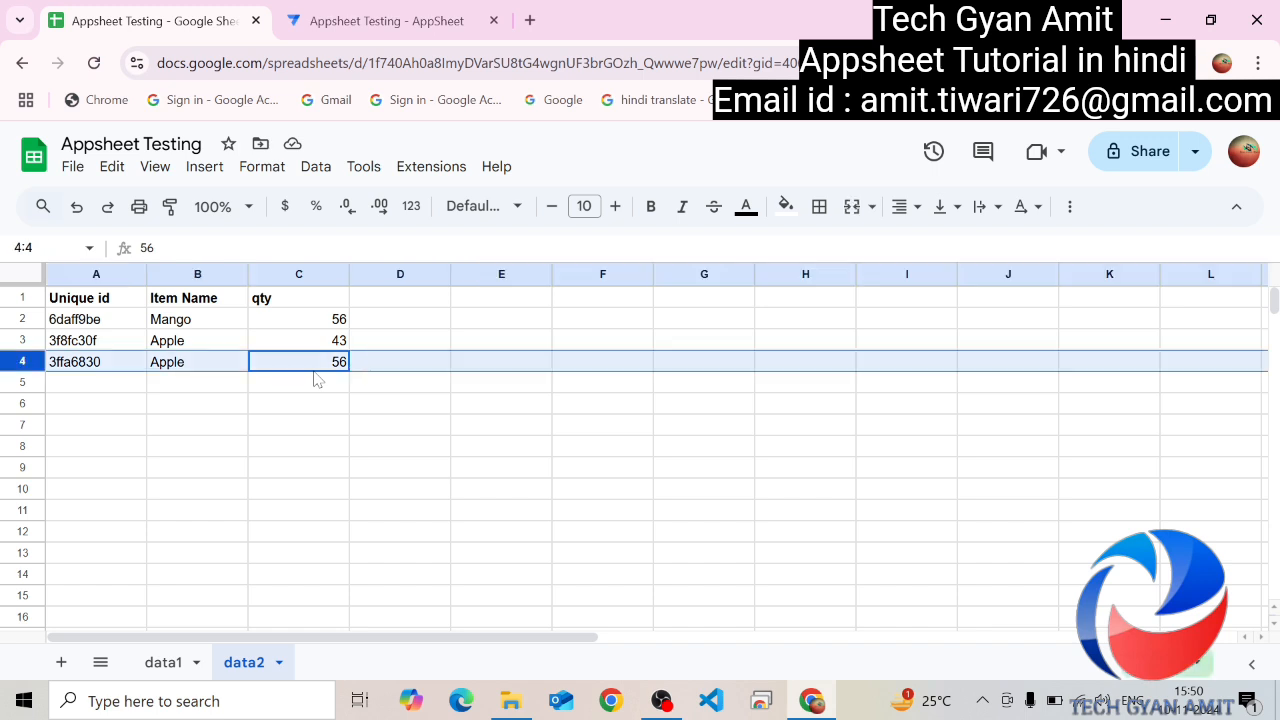
key("Delete")
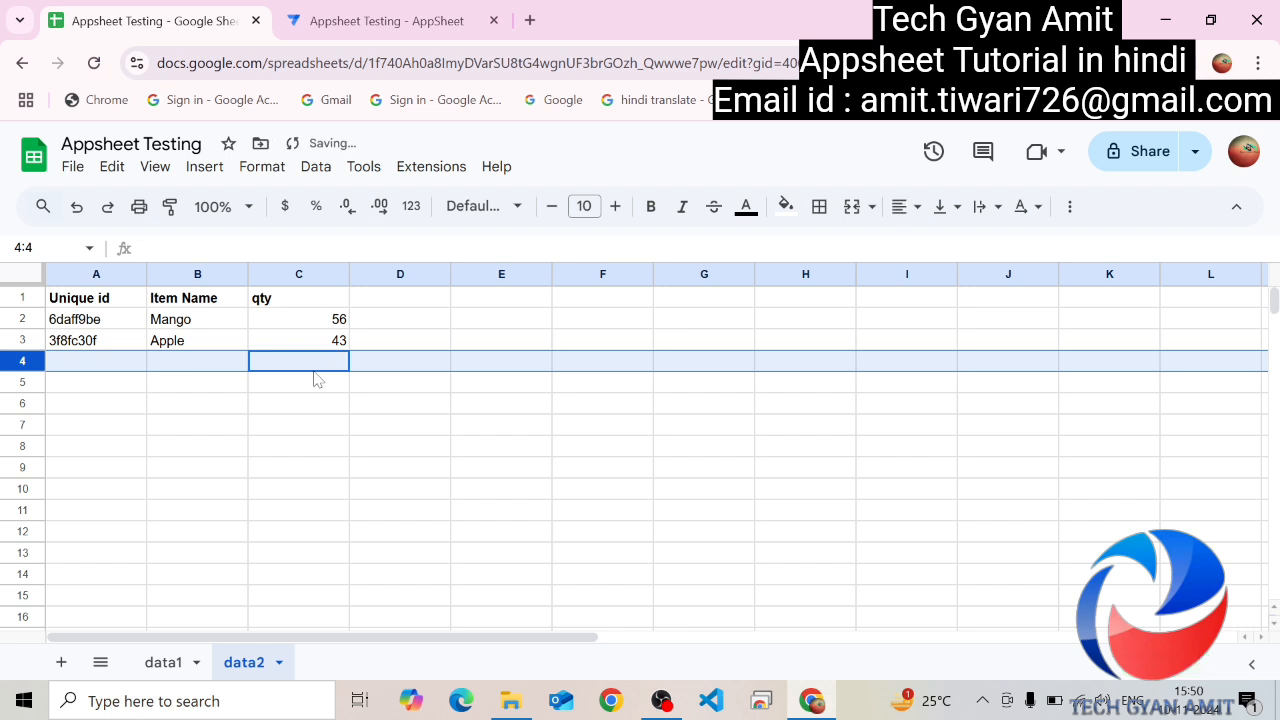
key("ctrl+z")
left_click(285, 404)
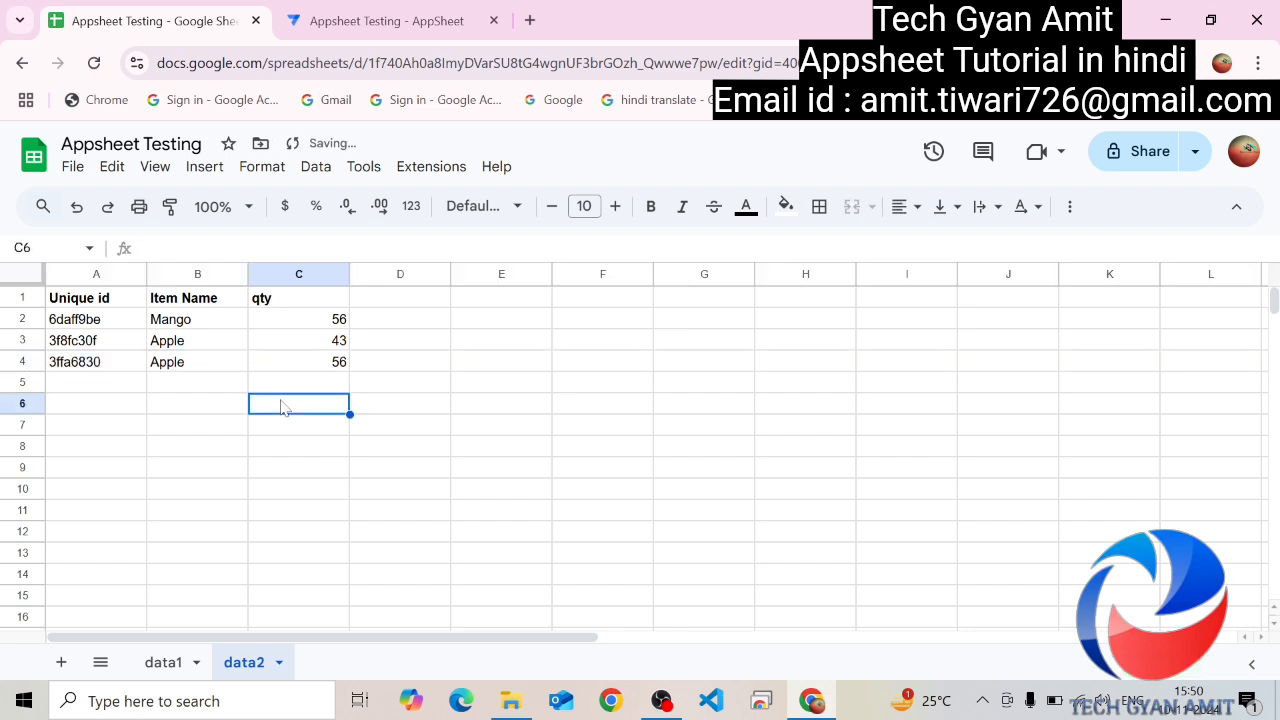
Step: Clear the contents of rows 2 to 4 in the data2 sheet, keeping the header row
left_click(331, 346)
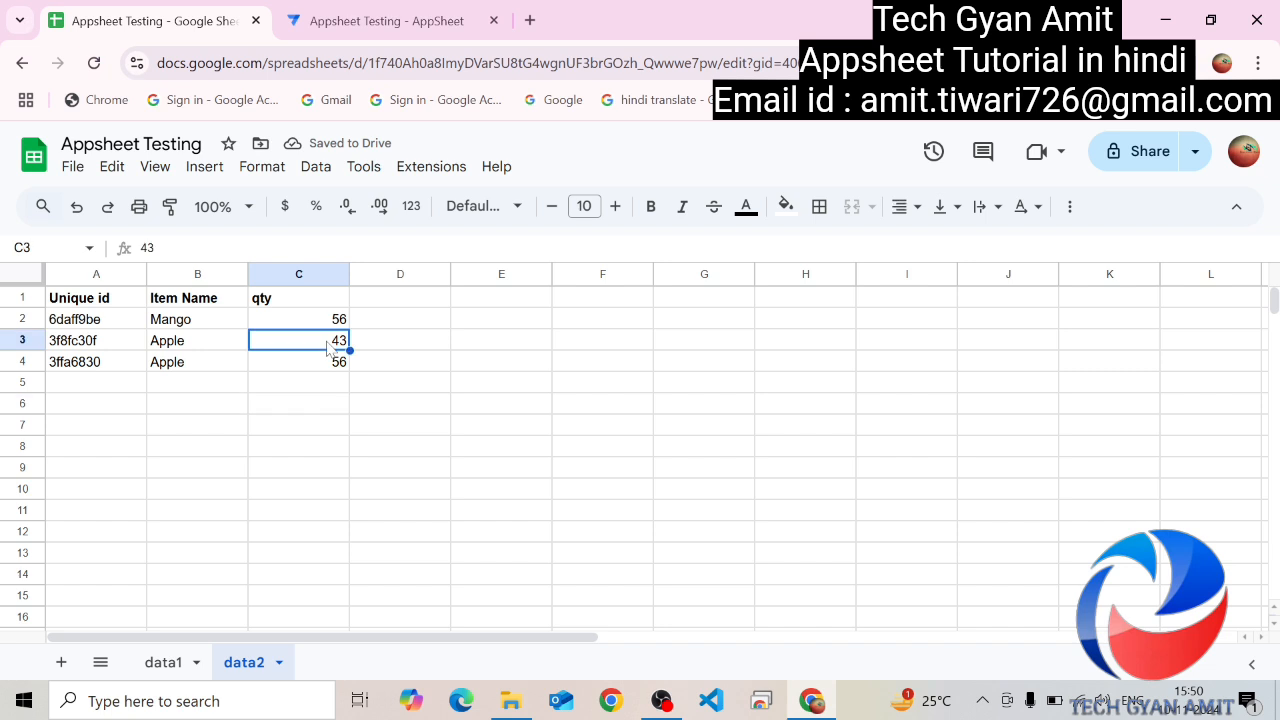
left_click(23, 319)
key("shift+Down")
key("shift+Down")
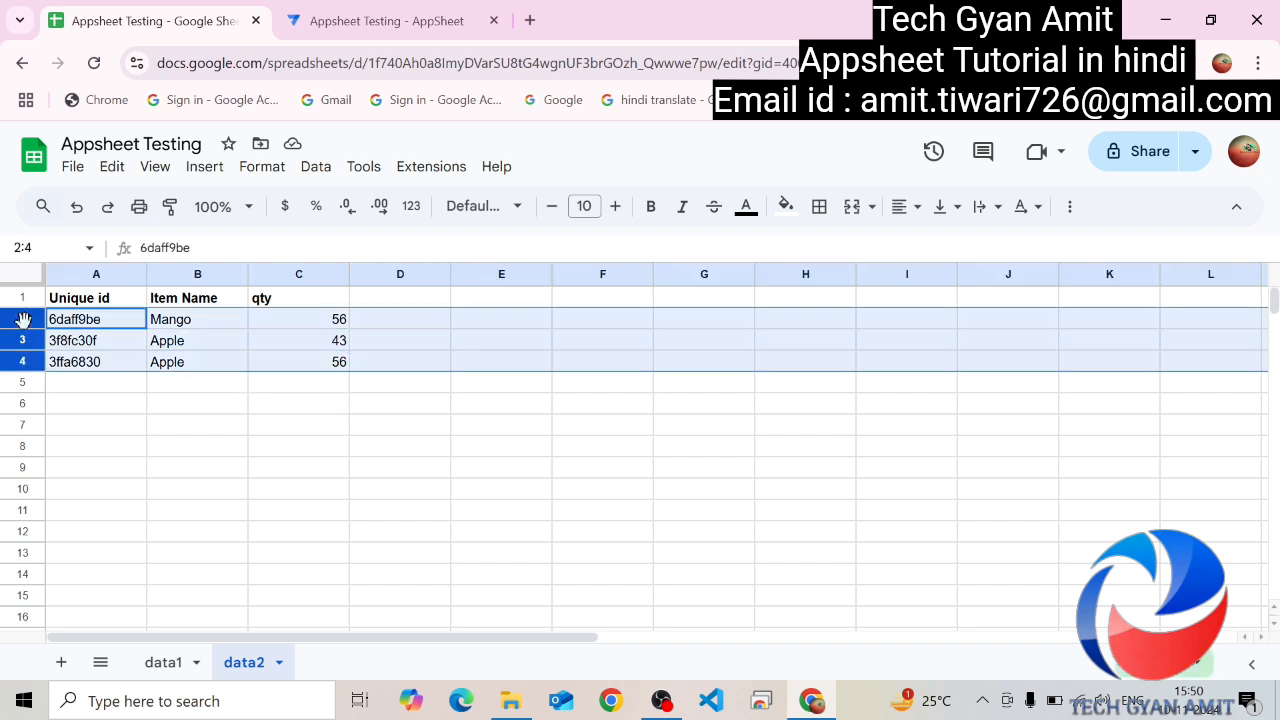
key("Delete")
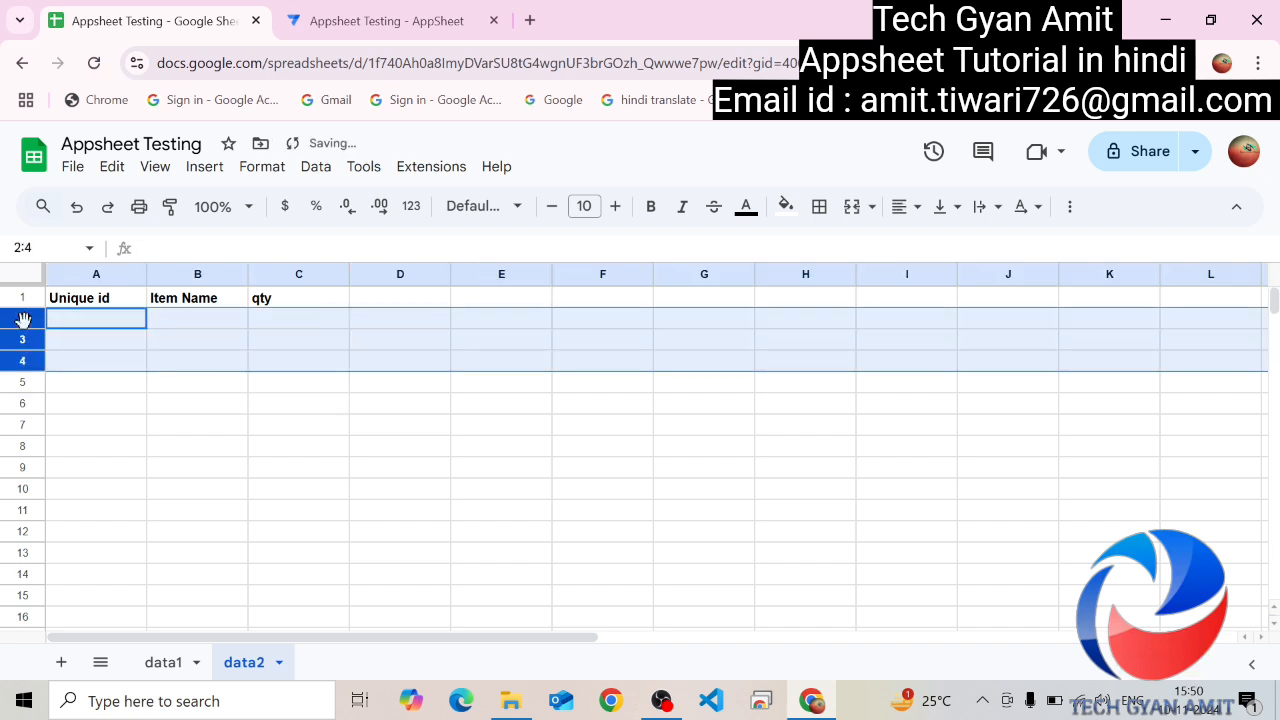
Step: Clear the contents of rows 2 to 4 in the data1 sheet, keeping the header row
left_click(160, 662)
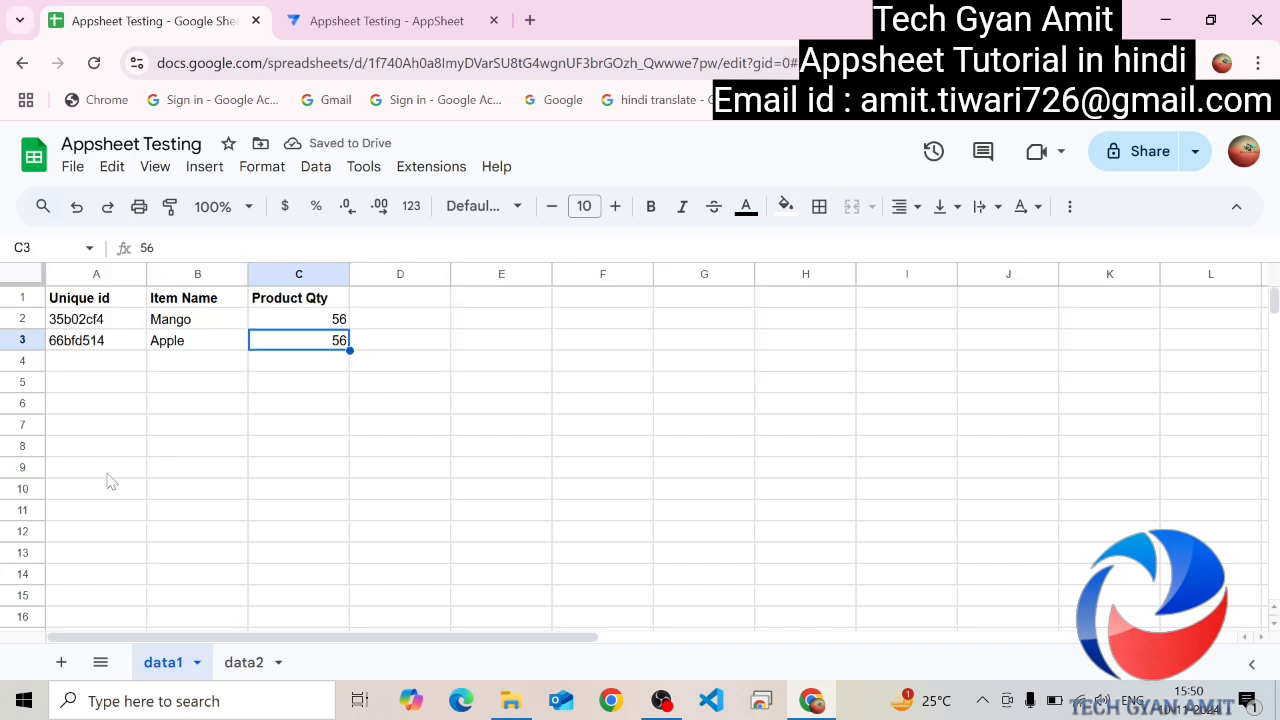
left_click(21, 319)
key("shift+Down")
key("shift+Down")
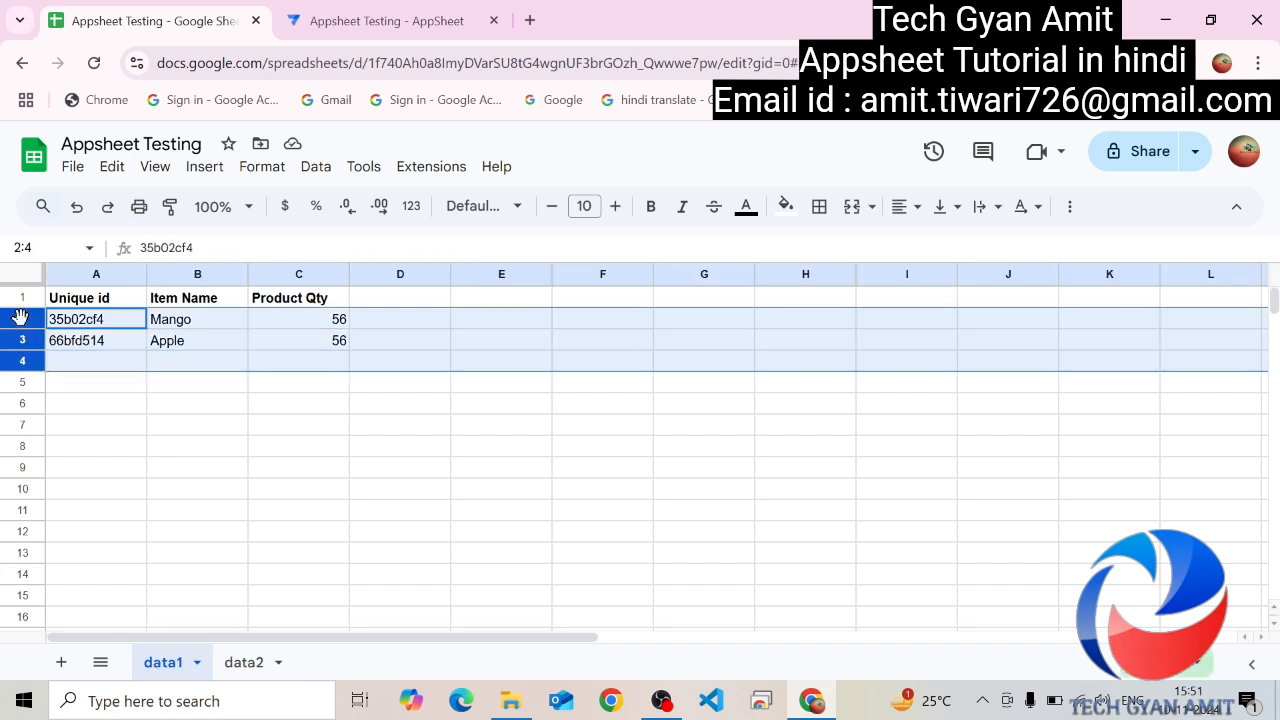
key("Delete")
Step: Switch to AppSheet, sync the preview, and examine the data1 table's columns alongside a new blank record form
left_click(337, 20)
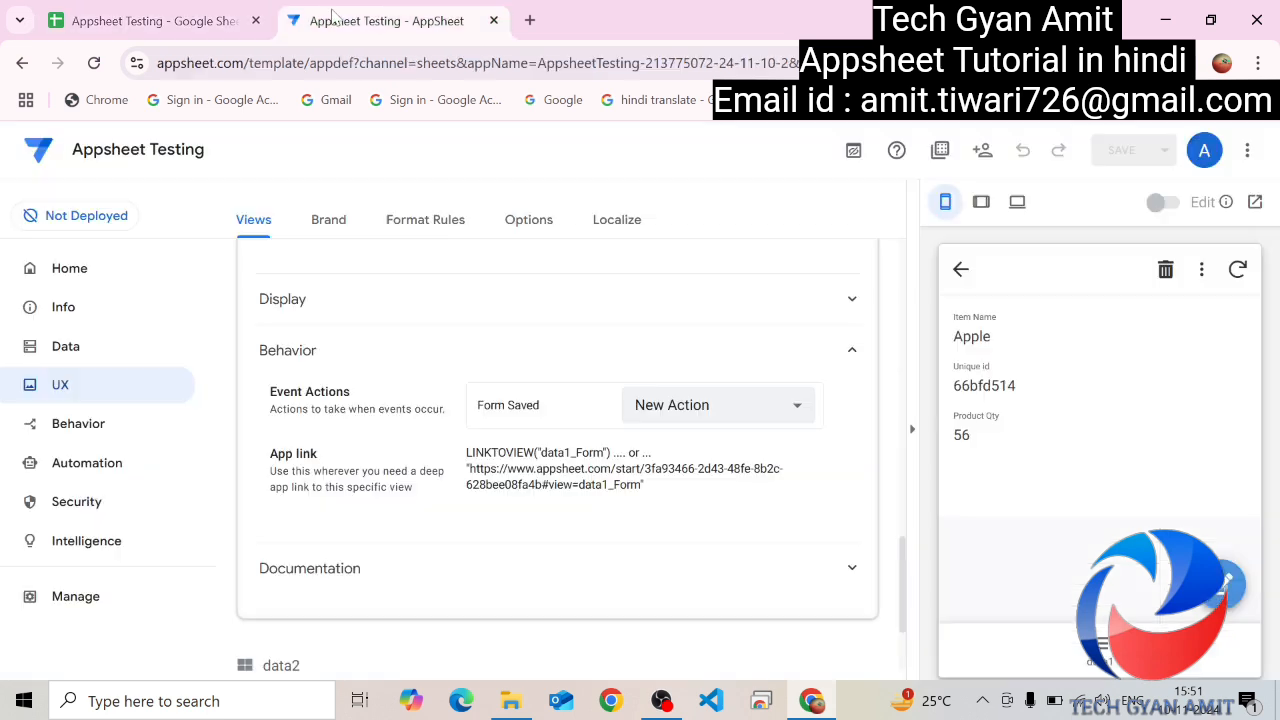
left_click(1236, 269)
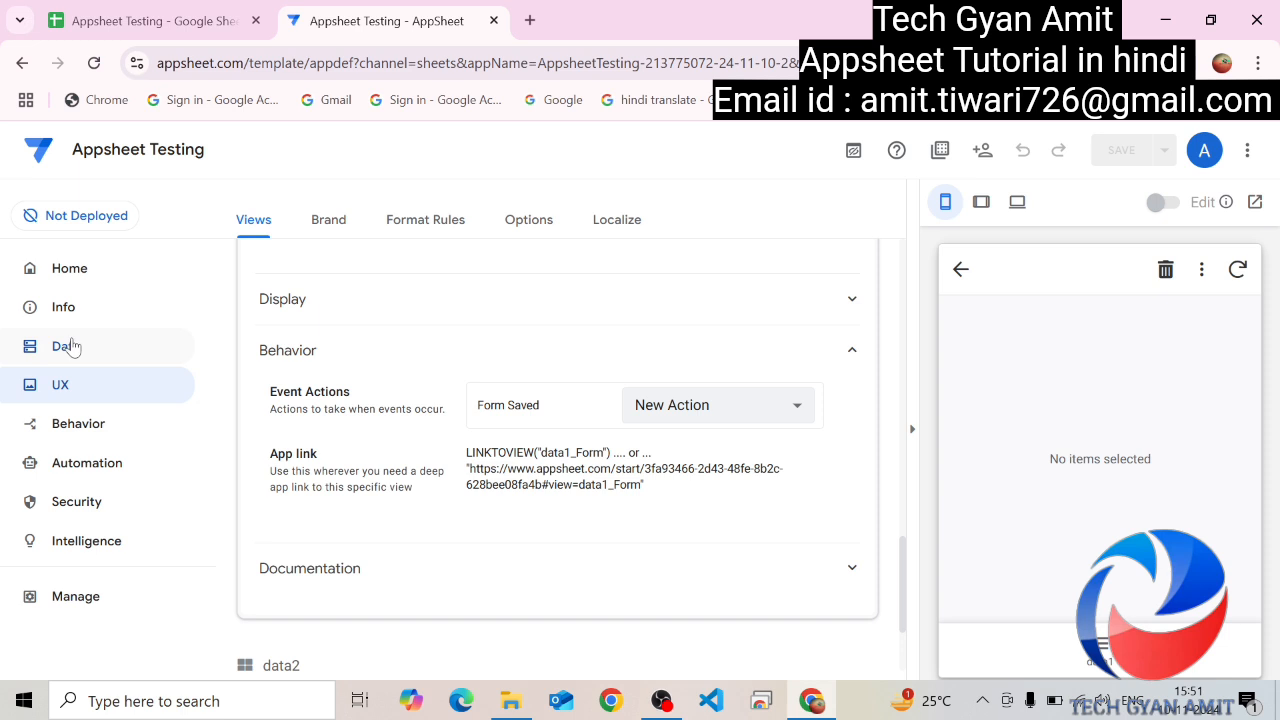
left_click(70, 346)
left_click(350, 515)
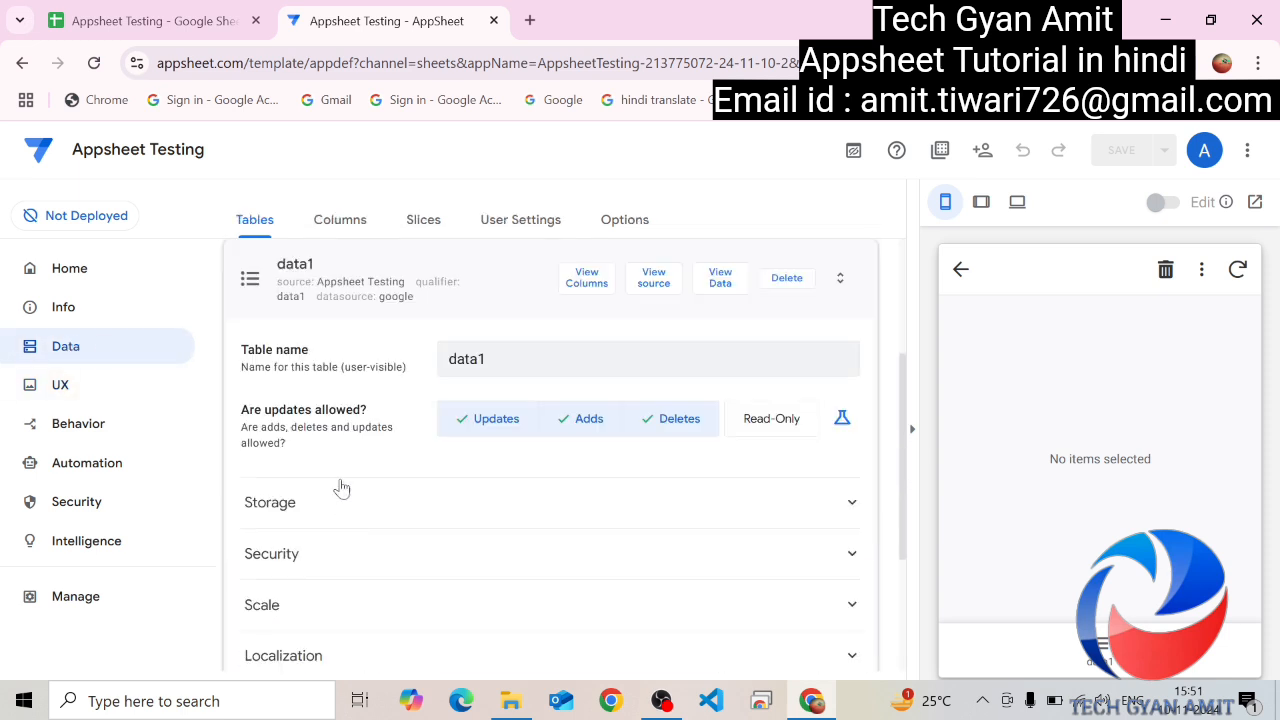
left_click(587, 272)
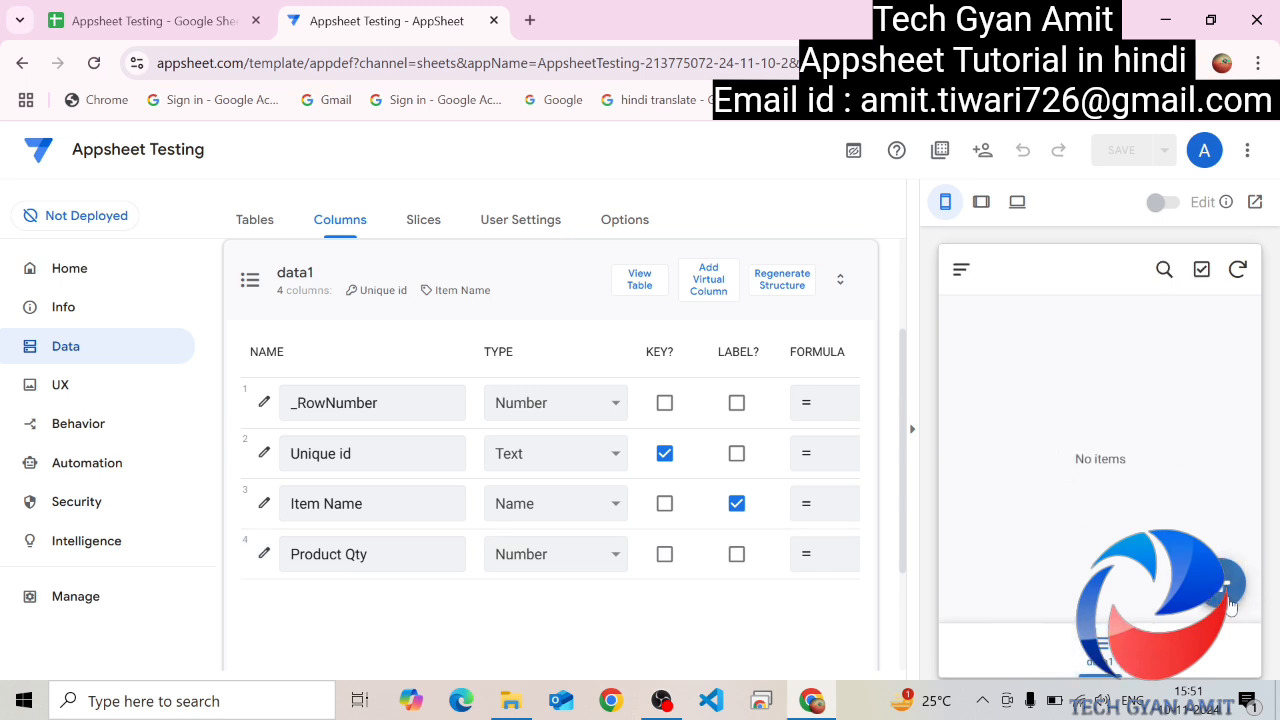
left_click(1226, 586)
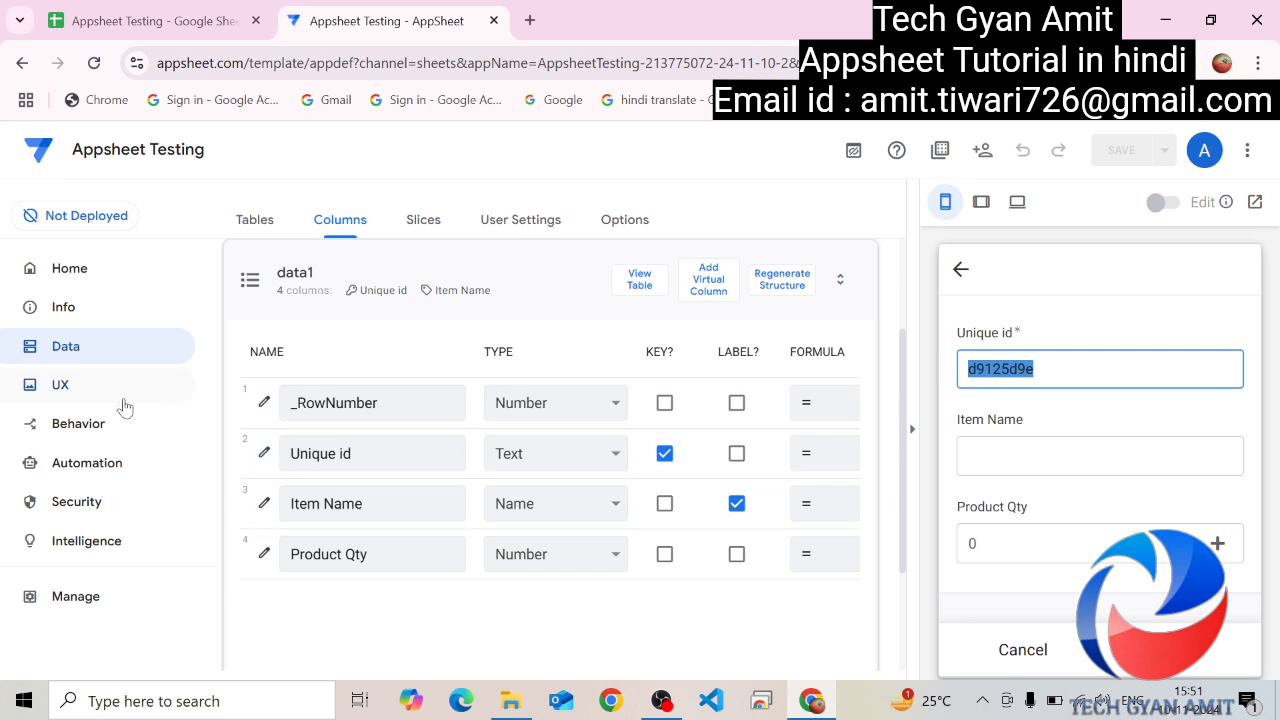
Step: In the data1 action that adds rows to data2, set the Unique id column's expression to [Unique id] and save the app
left_click(60, 430)
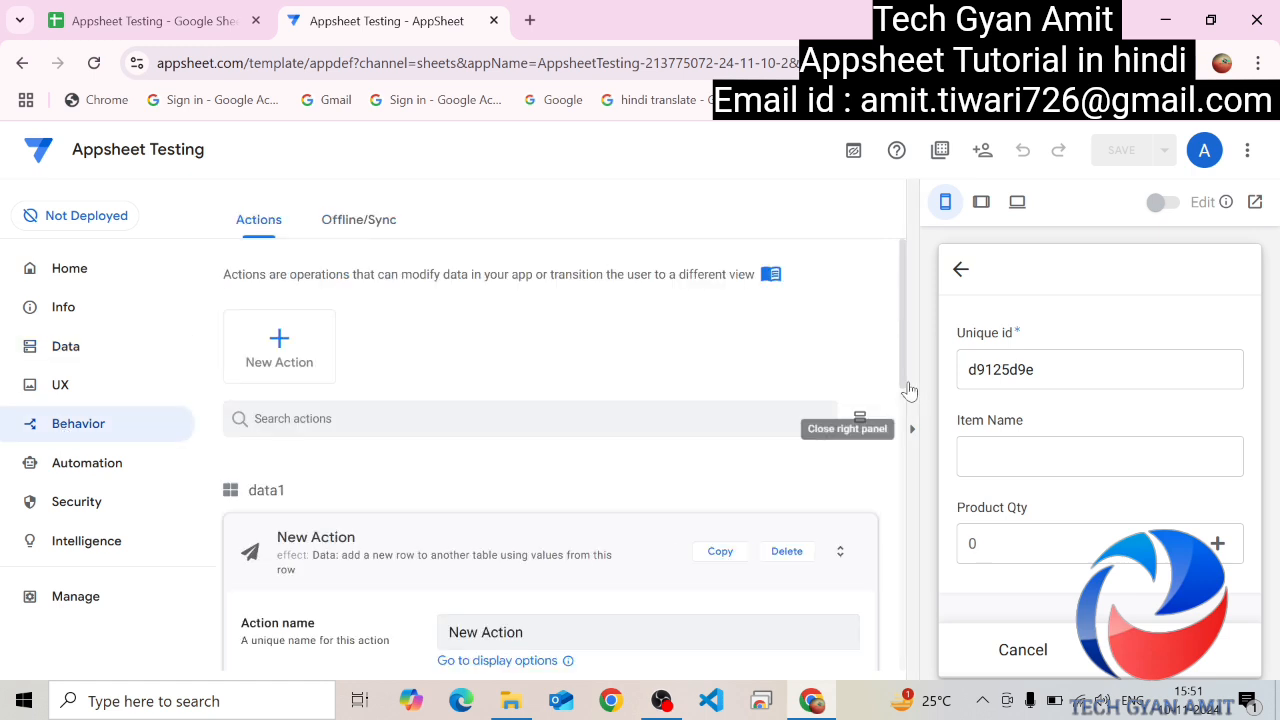
left_click_drag(903, 370, 925, 540)
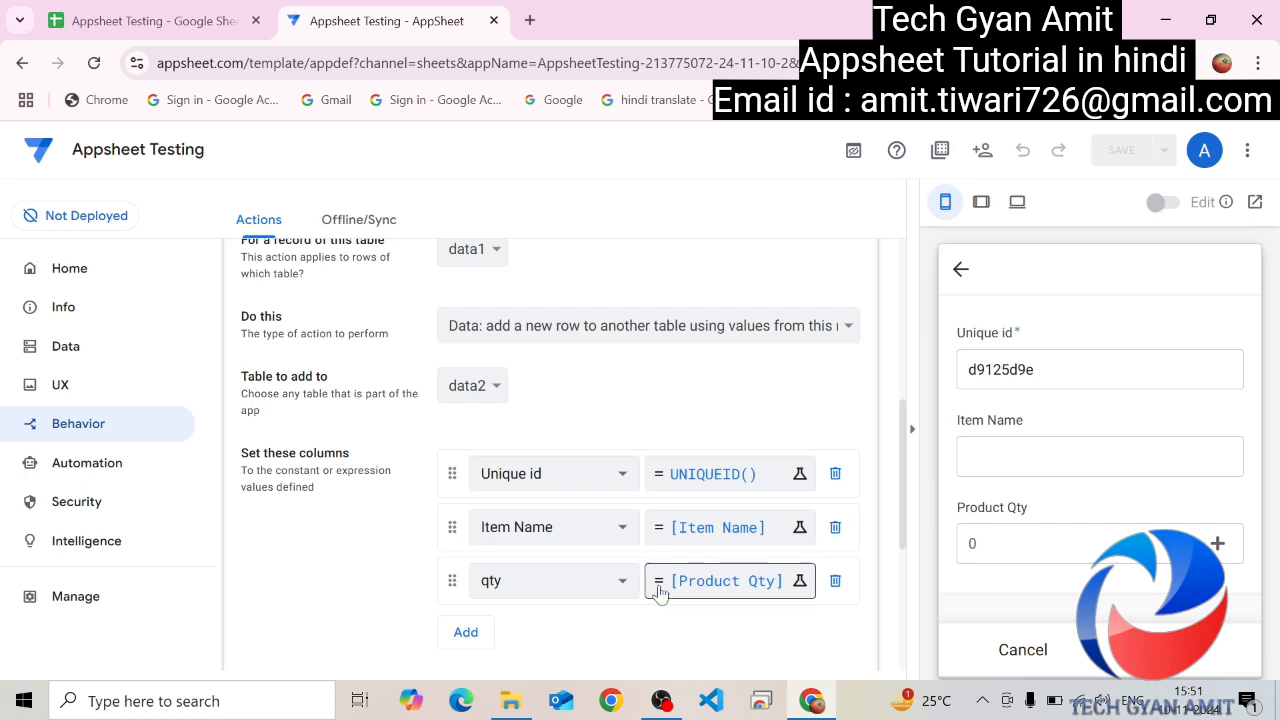
left_click(733, 493)
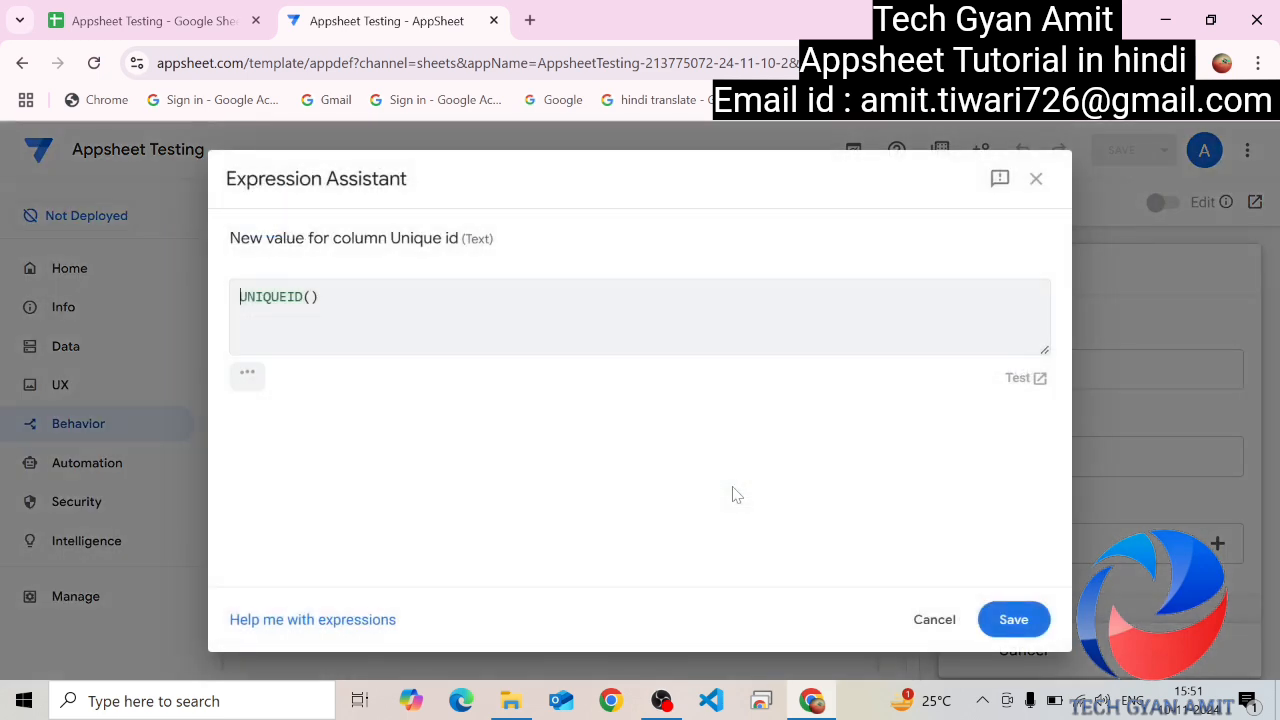
left_click_drag(319, 297, 238, 297)
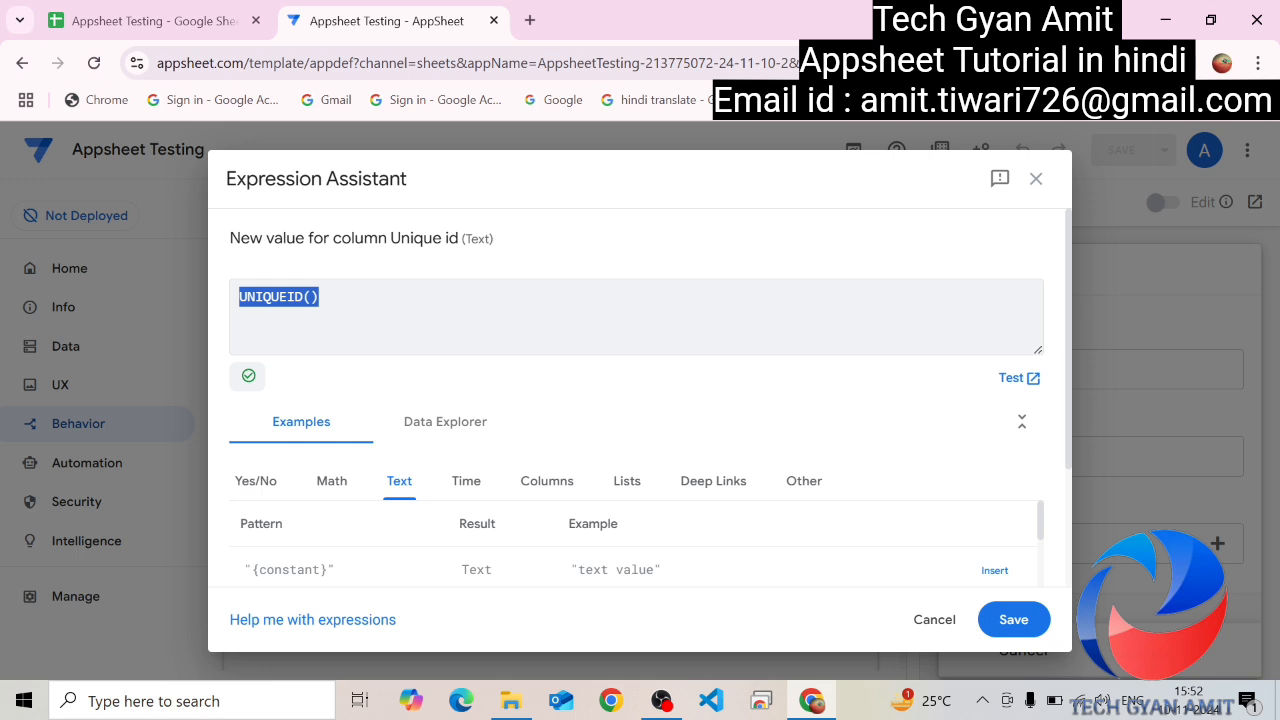
type("[")
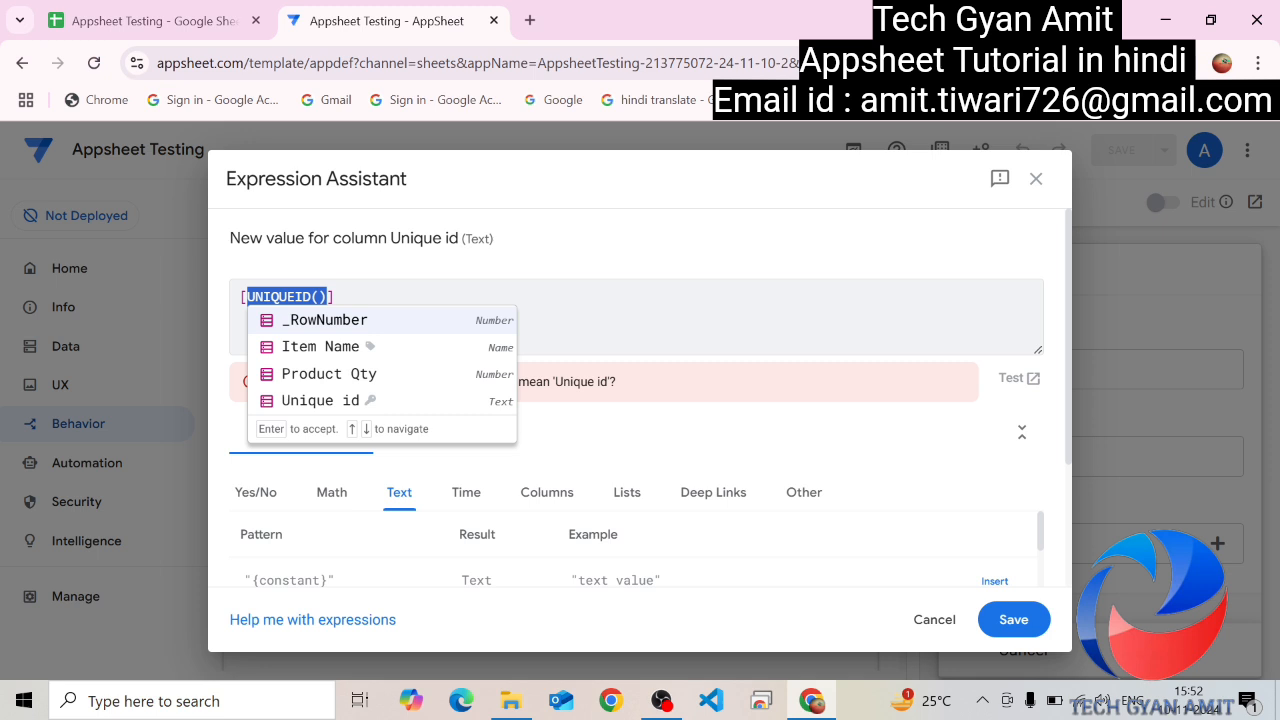
key("BackSpace")
type("uniq")
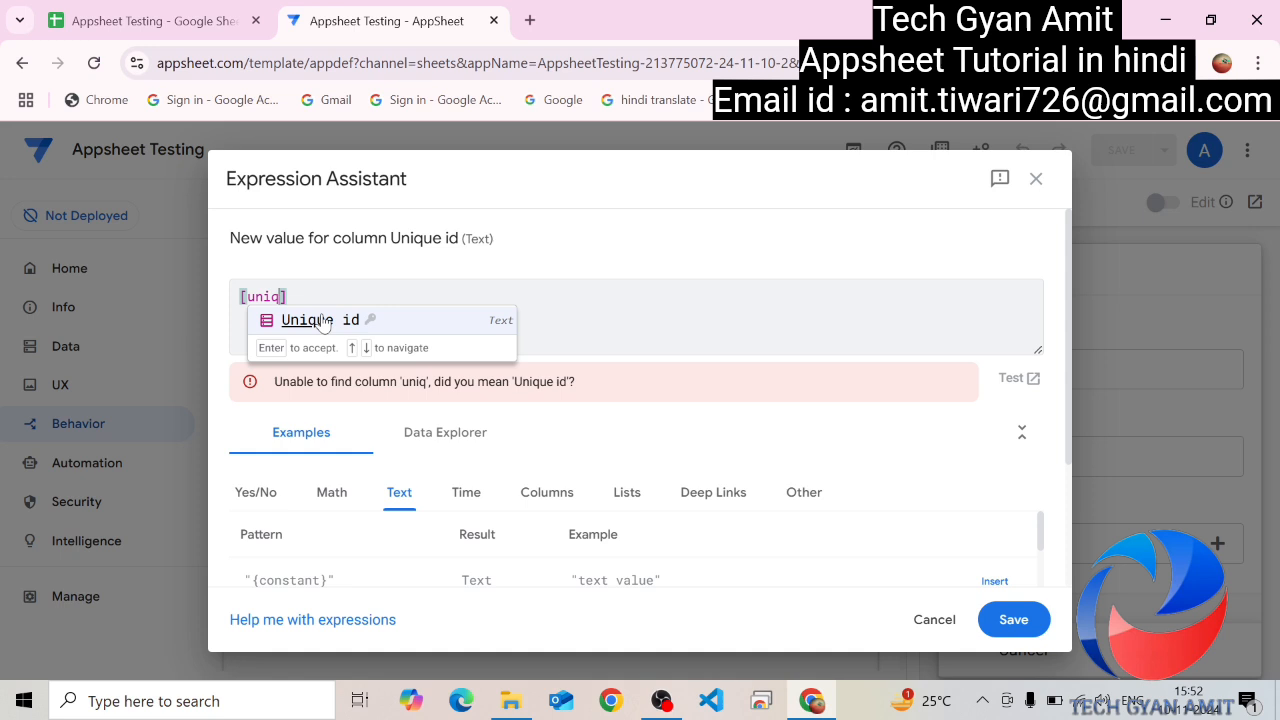
left_click(321, 317)
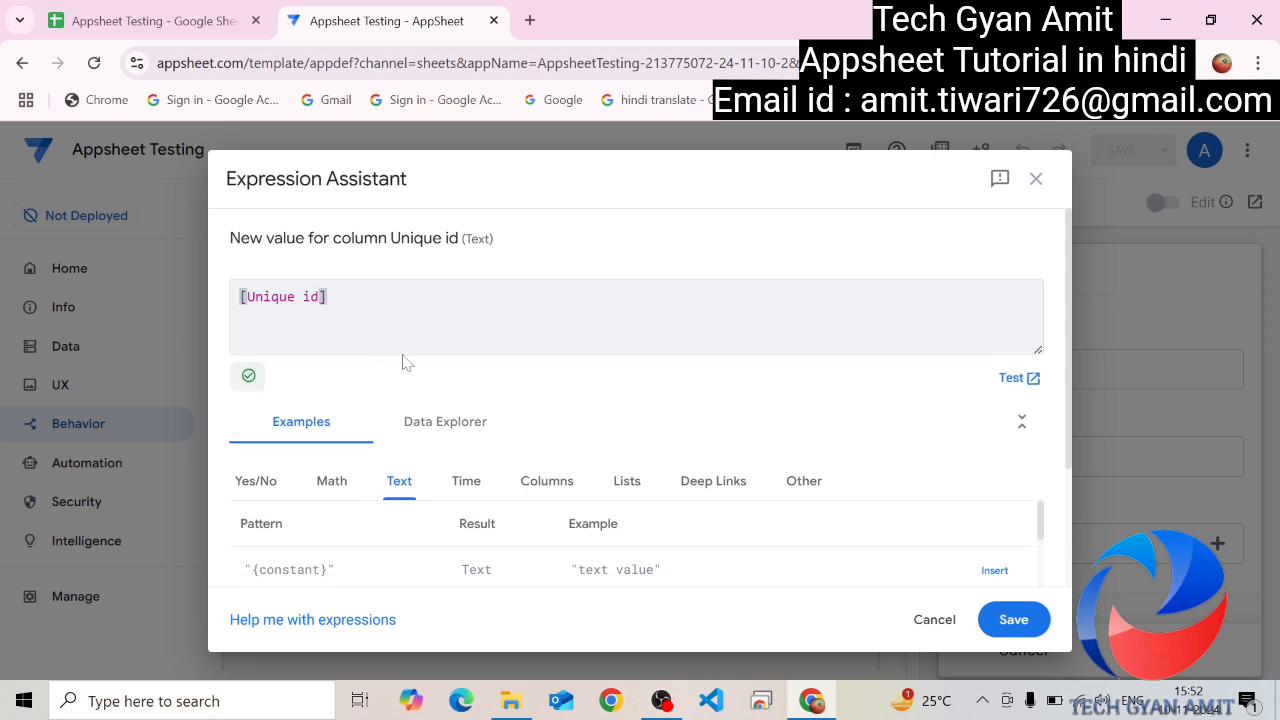
left_click(1022, 622)
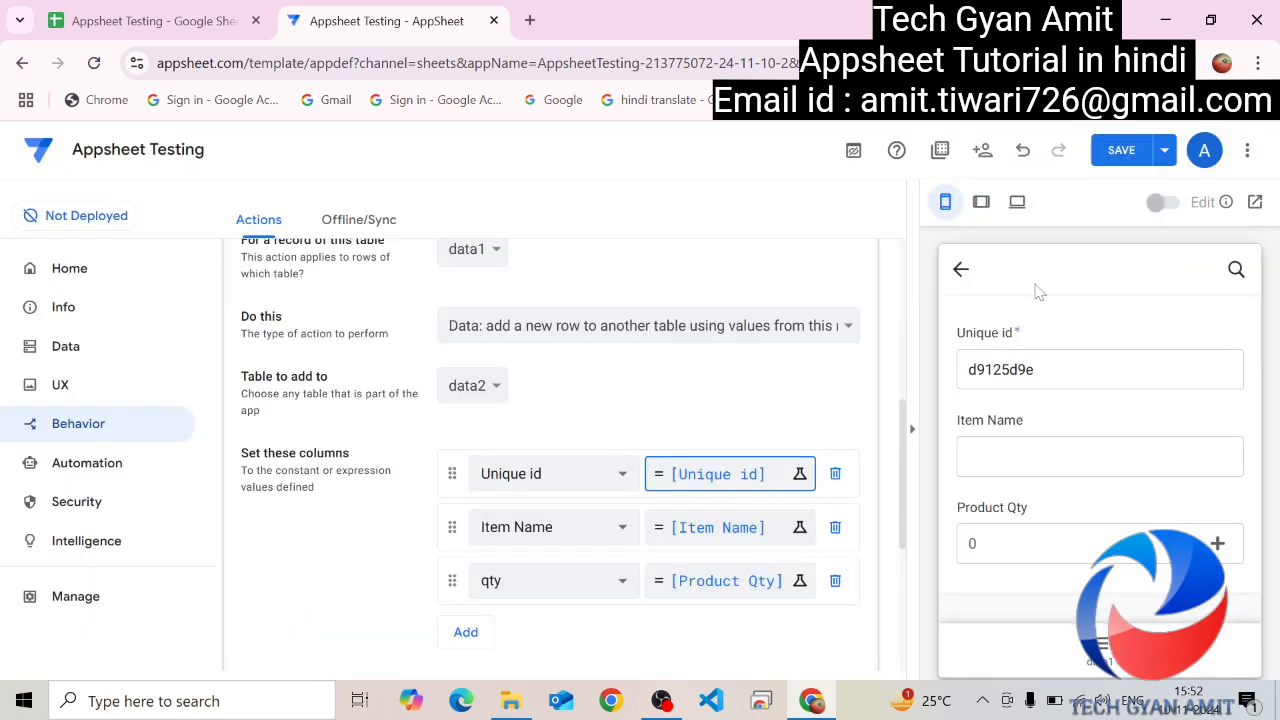
left_click(1130, 156)
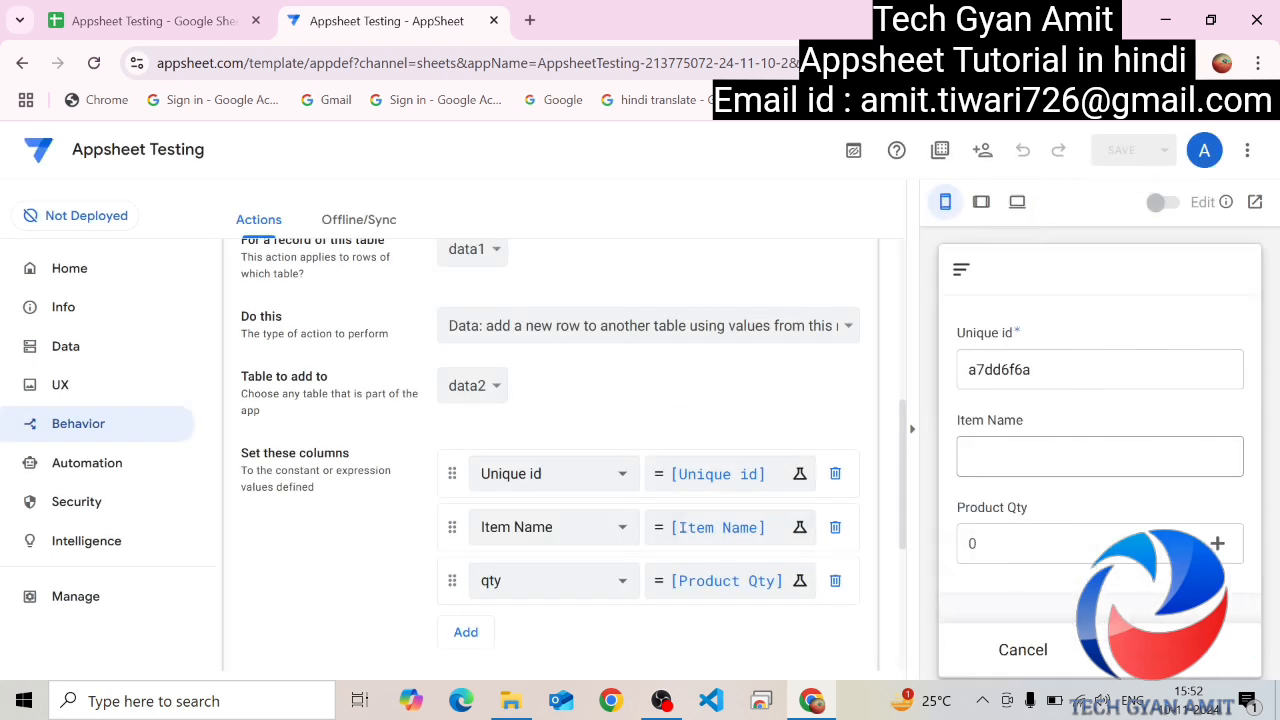
Step: Save a preview record with item name Litchi and quantity 34, and check it in the Google Sheets data1 and data2 sheets
type("Li")
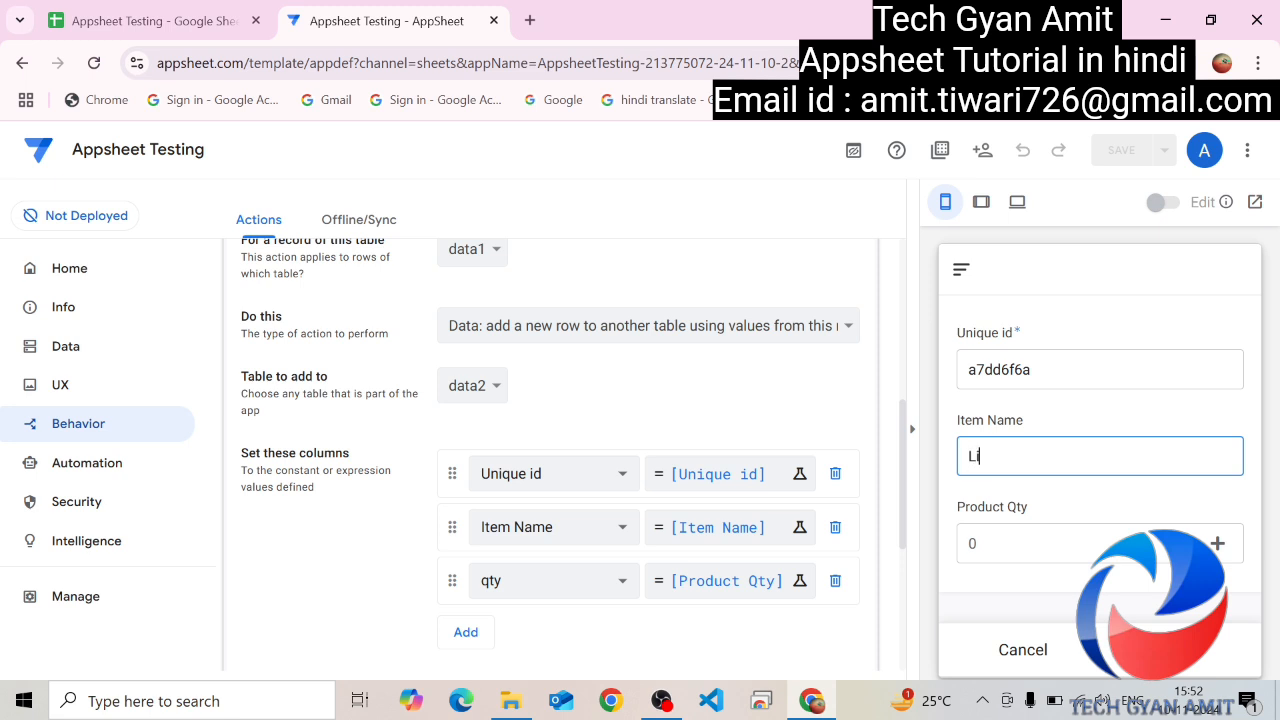
type("tchi")
key("Tab")
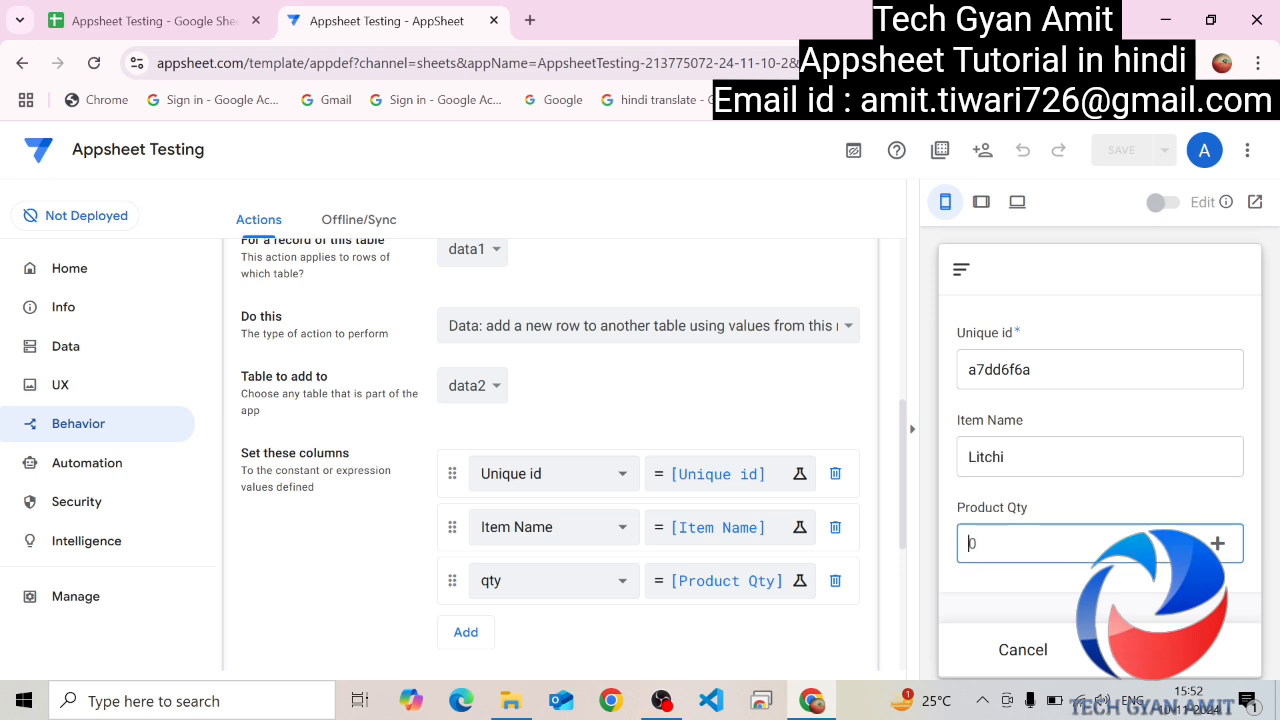
type("34")
left_click(1187, 668)
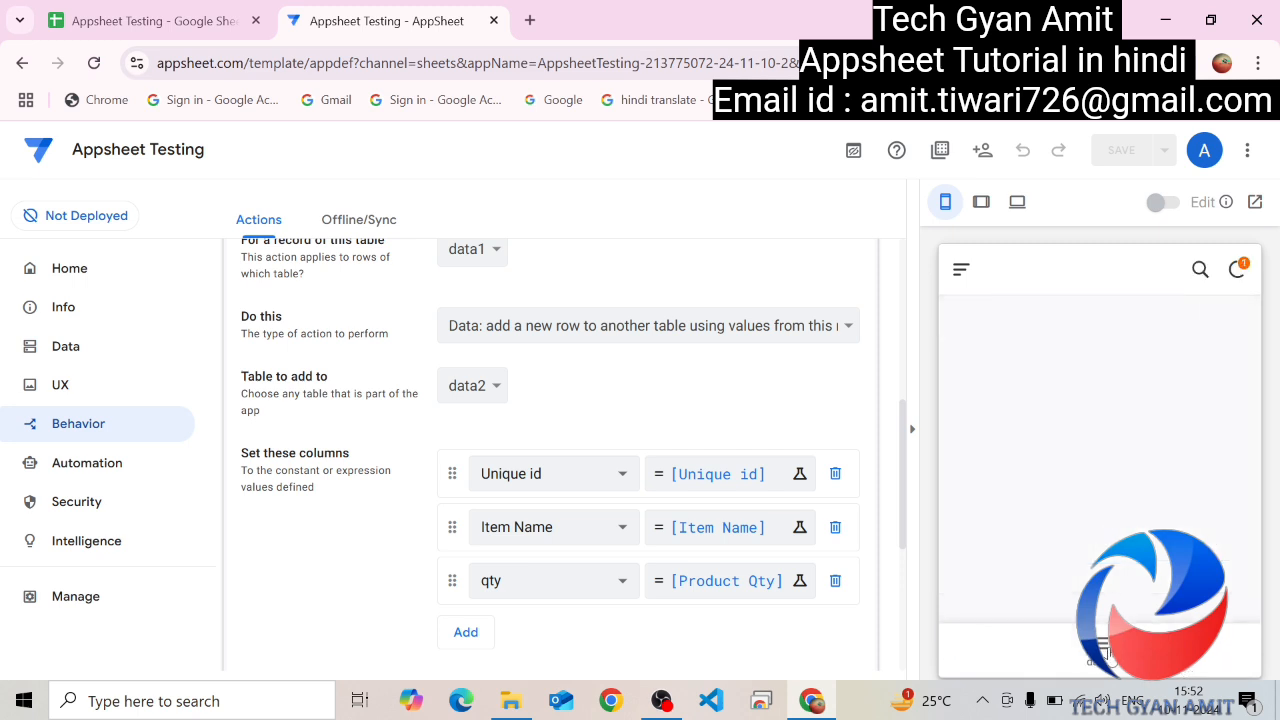
left_click(160, 20)
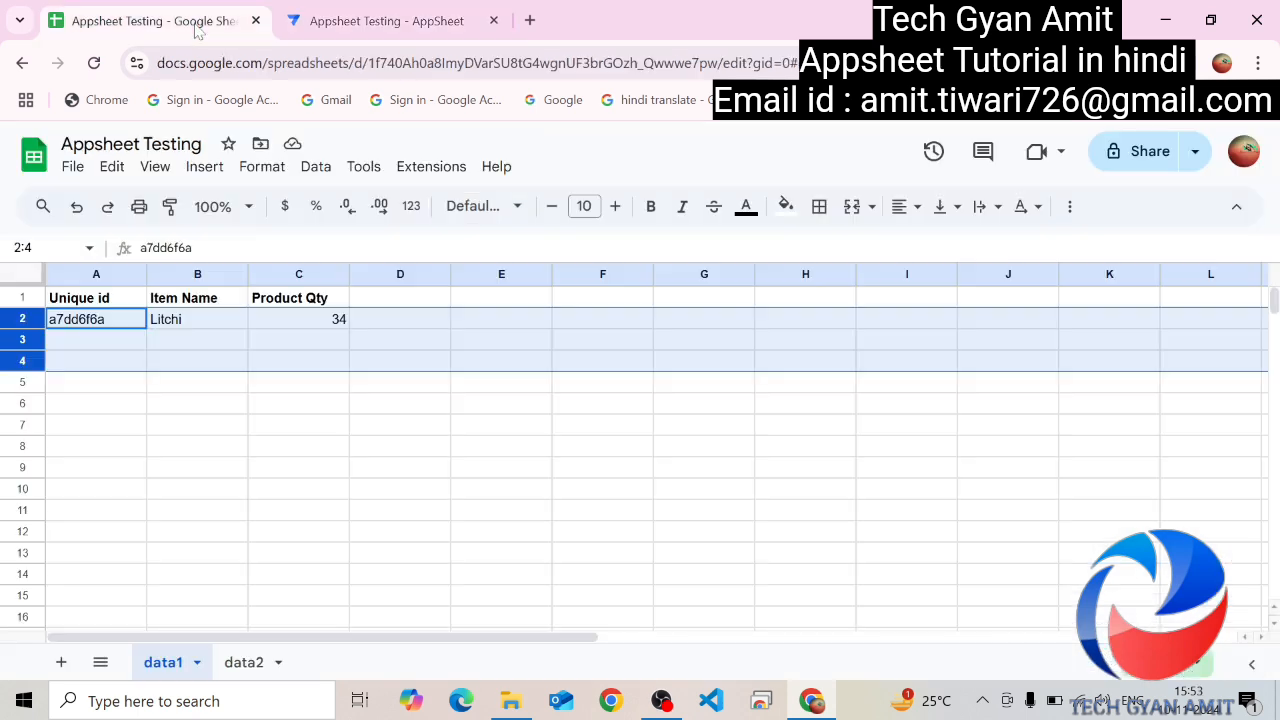
left_click(250, 663)
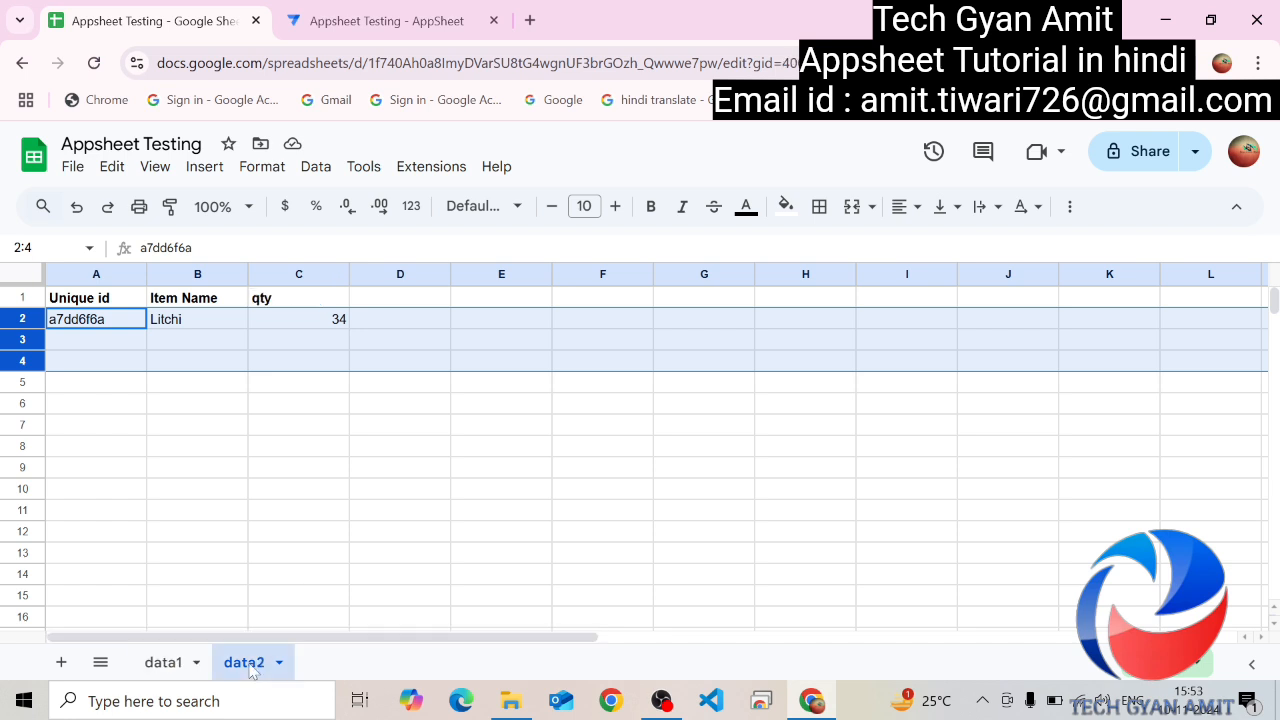
Step: Switch to AppSheet and add a preview record with item name Lemon and Product Qty 23
left_click(370, 33)
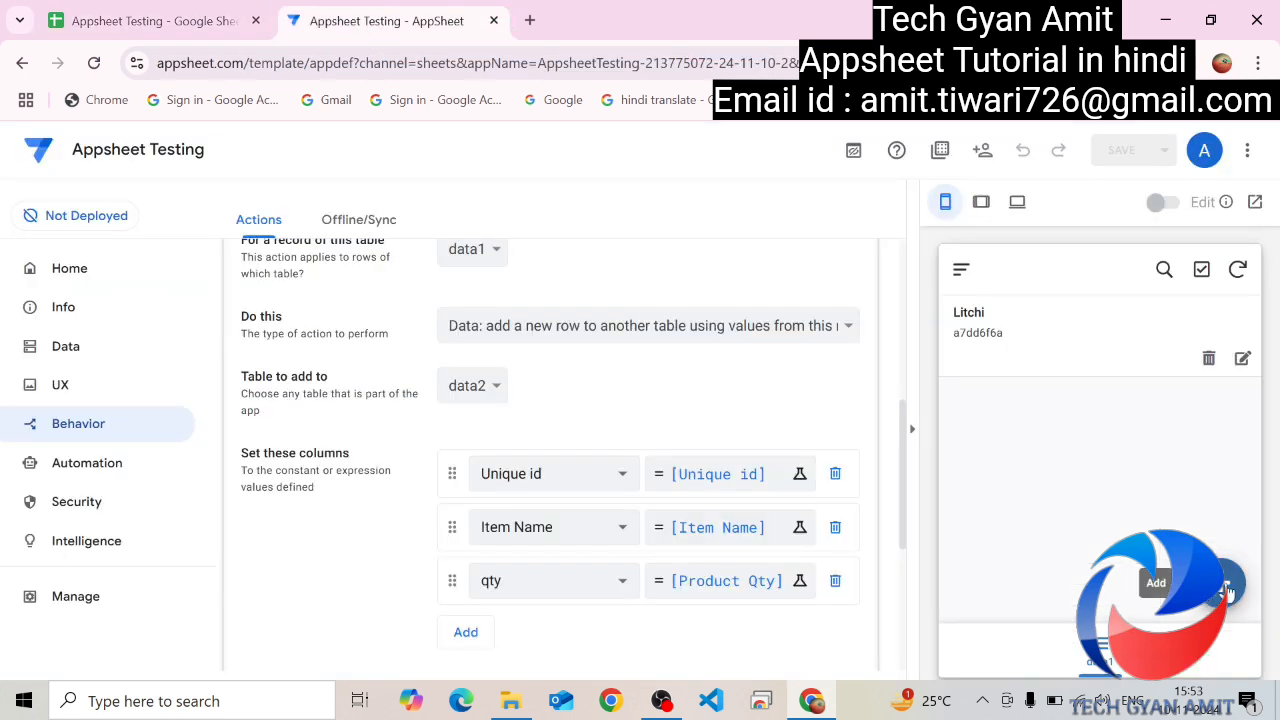
left_click(1229, 588)
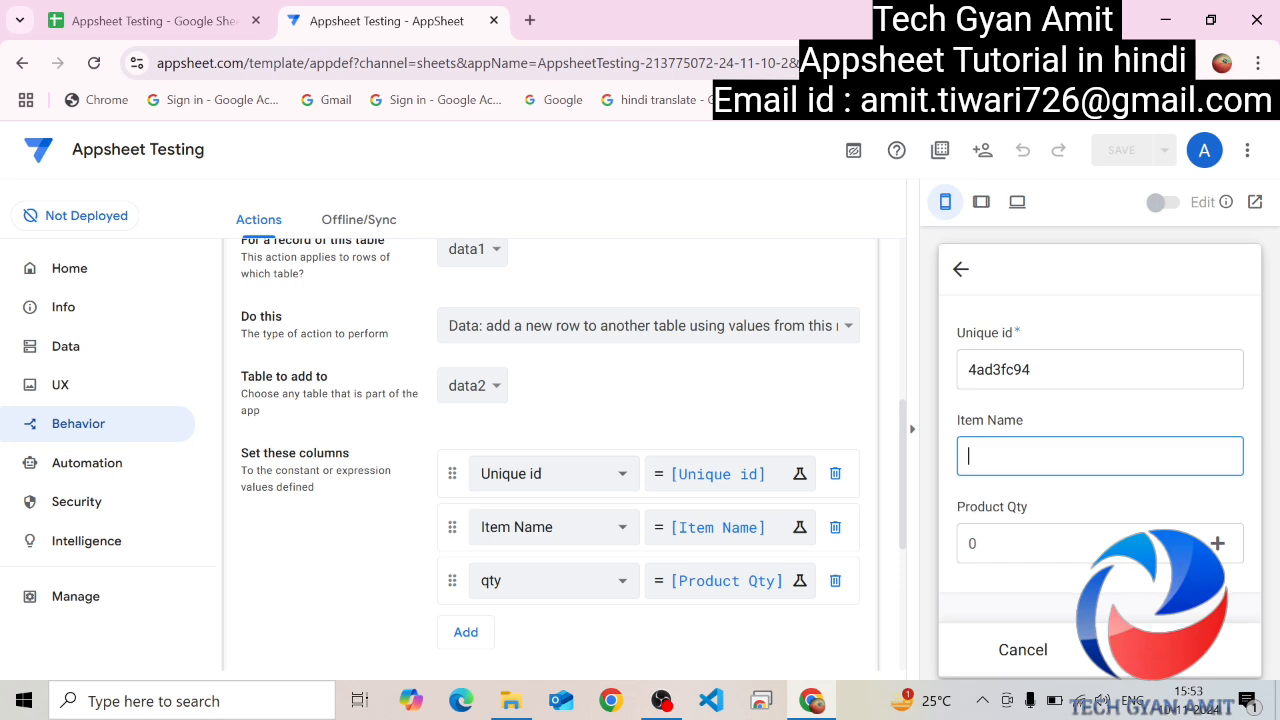
type("Lemon")
left_click(1000, 535)
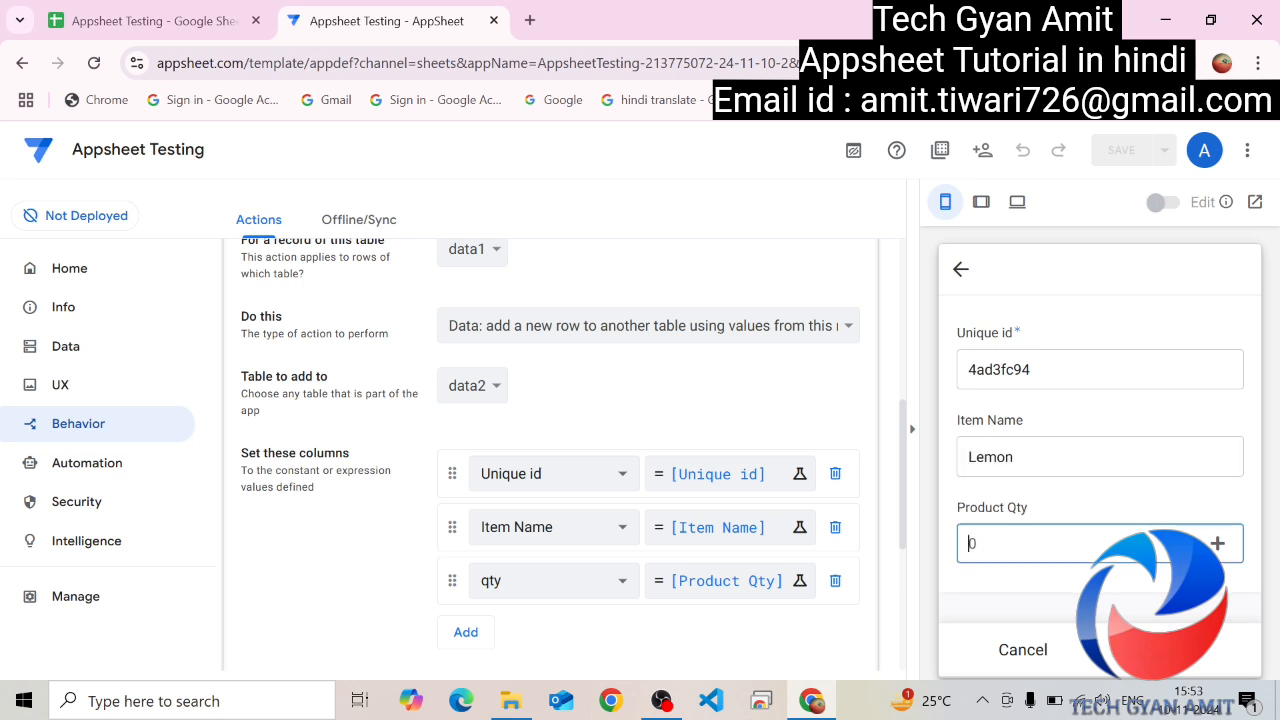
type("23")
left_click(1186, 658)
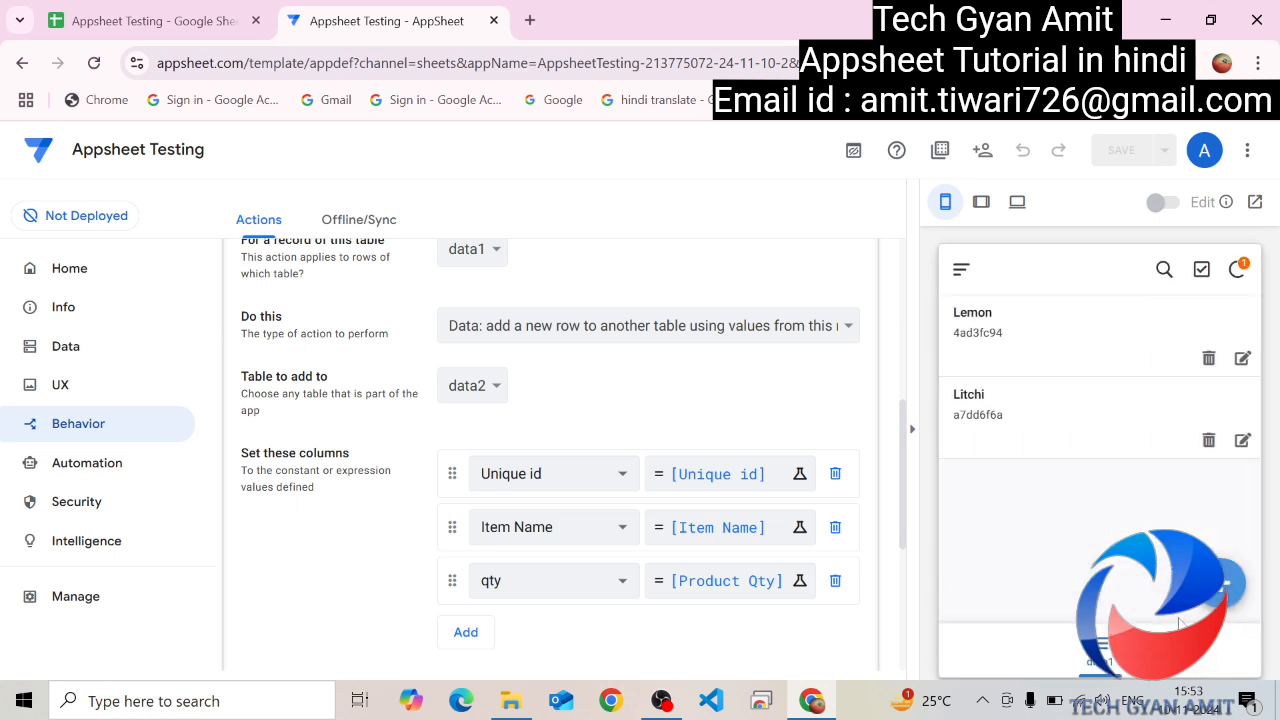
Step: Add a preview record with item name Apple and Product Qty 45, and check its copy in the Google Sheets data2 sheet
left_click(1241, 594)
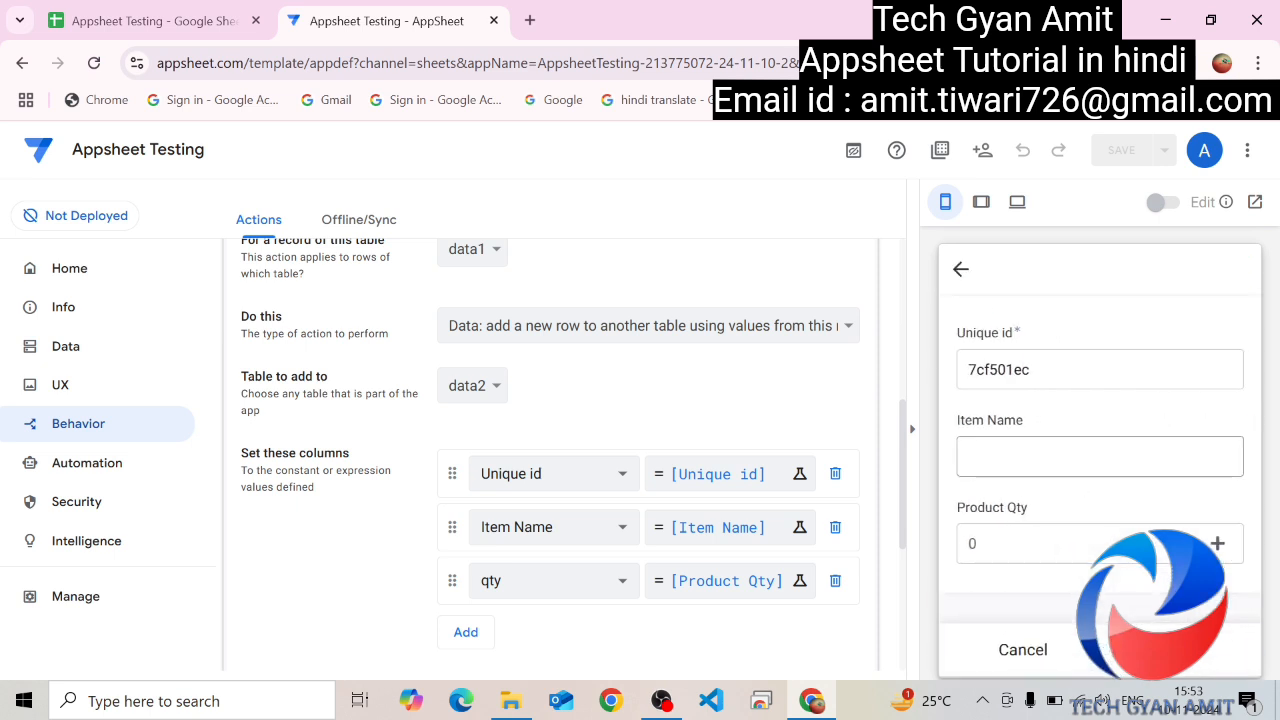
type("Apple")
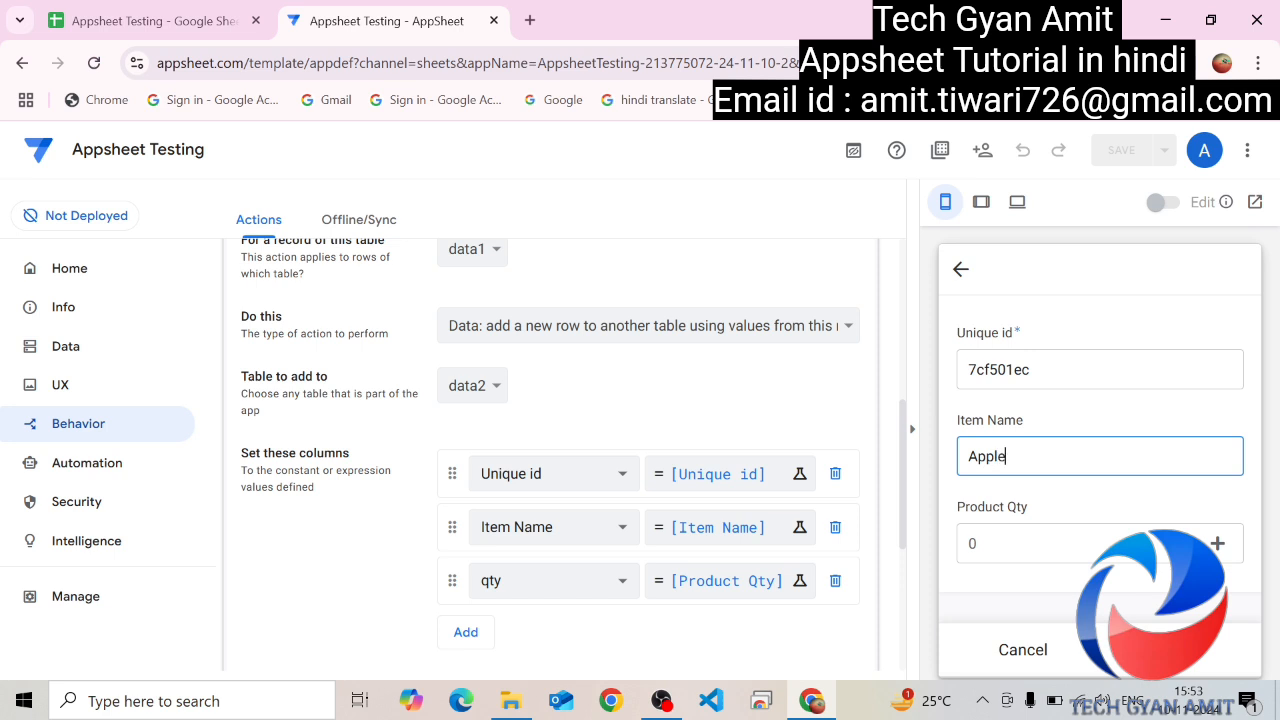
left_click(969, 543)
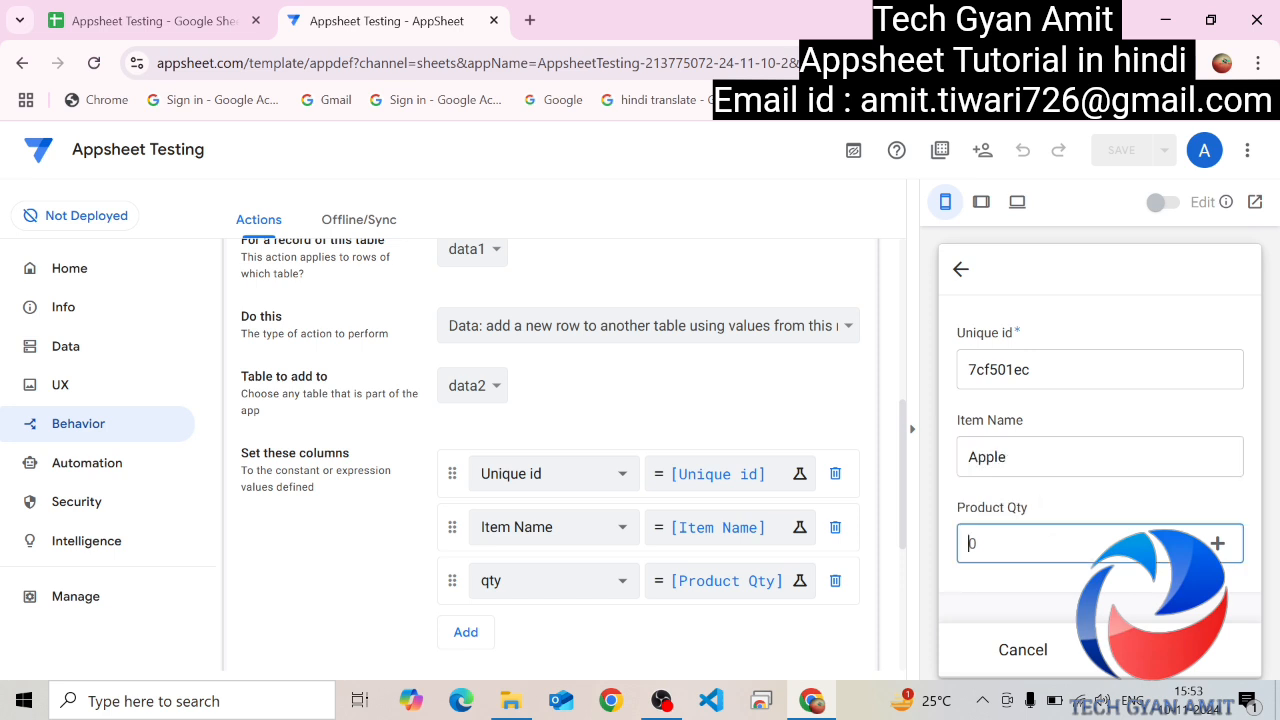
type("45")
left_click(1193, 665)
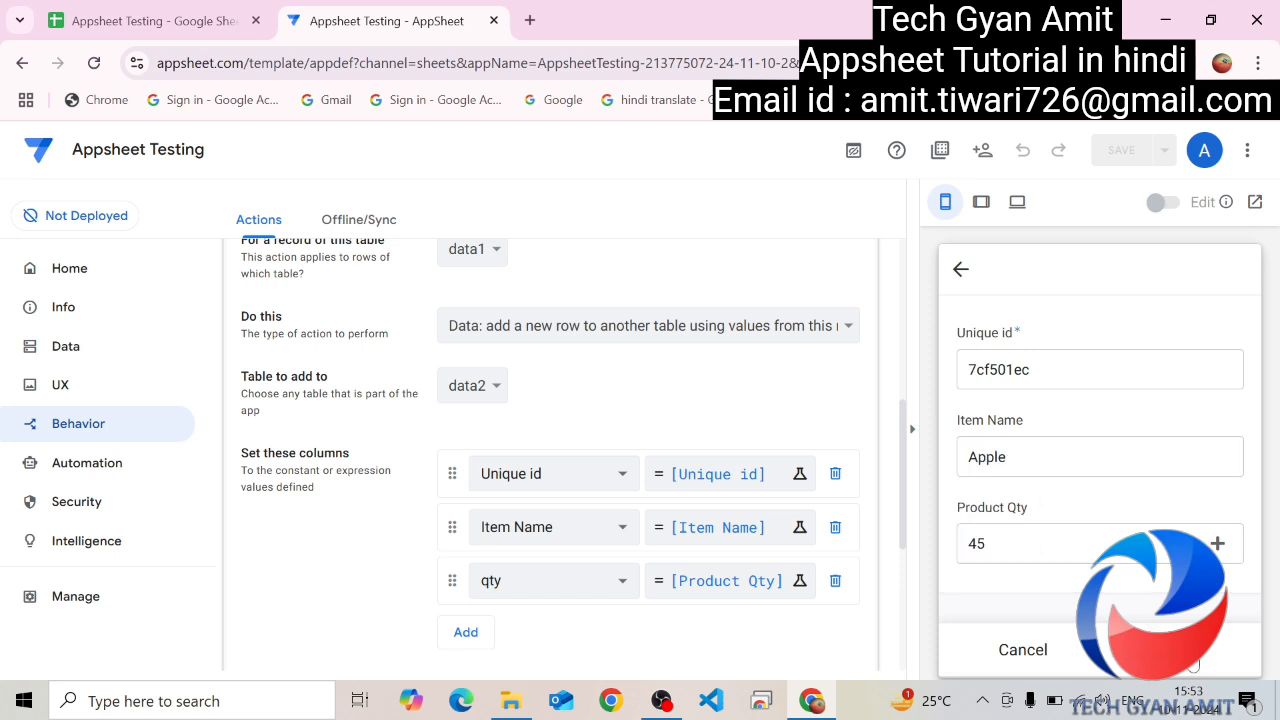
left_click(185, 37)
left_click(205, 393)
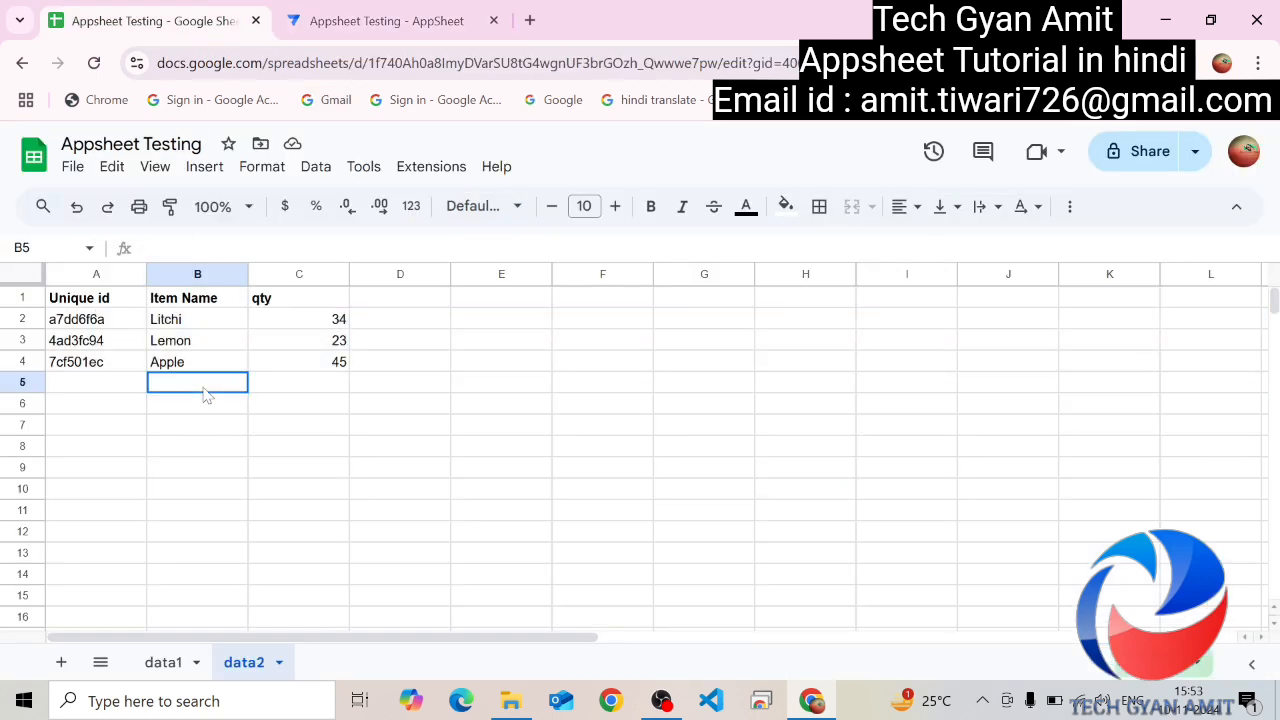
Step: Switch to AppSheet and edit the Lemon record in the preview, setting its Product Qty to 40 and saving it
left_click(374, 20)
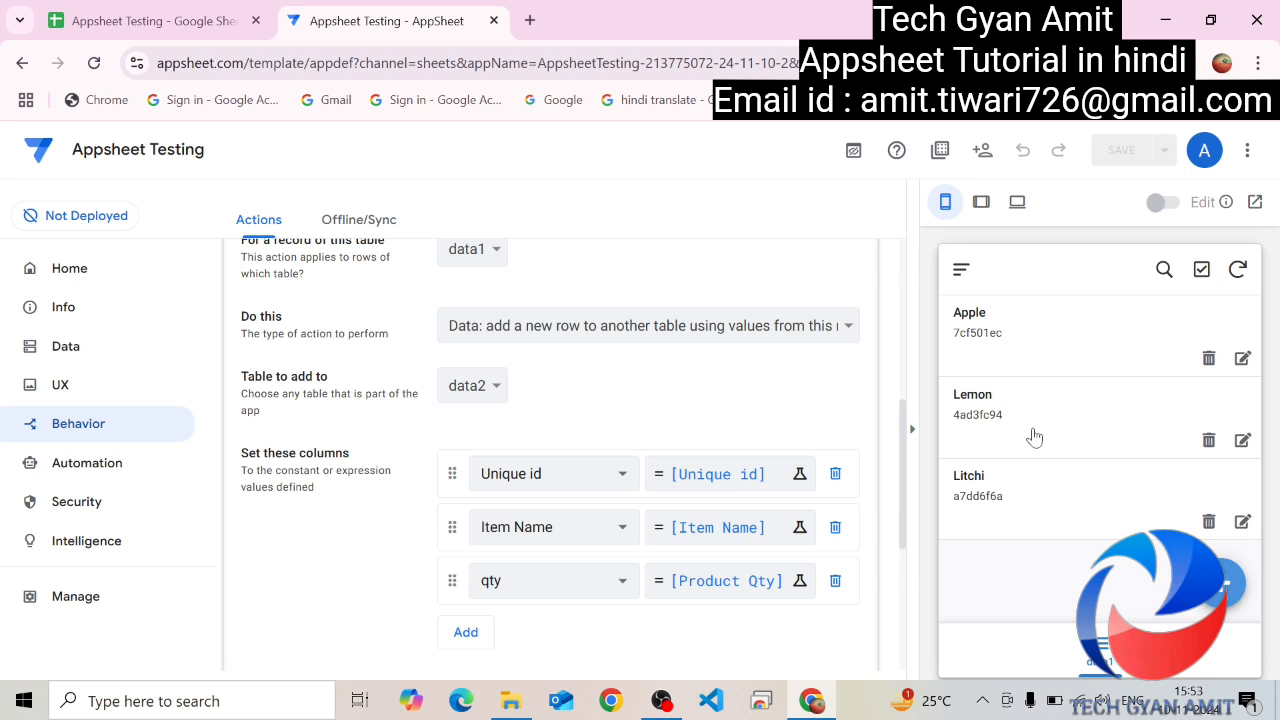
left_click(1034, 437)
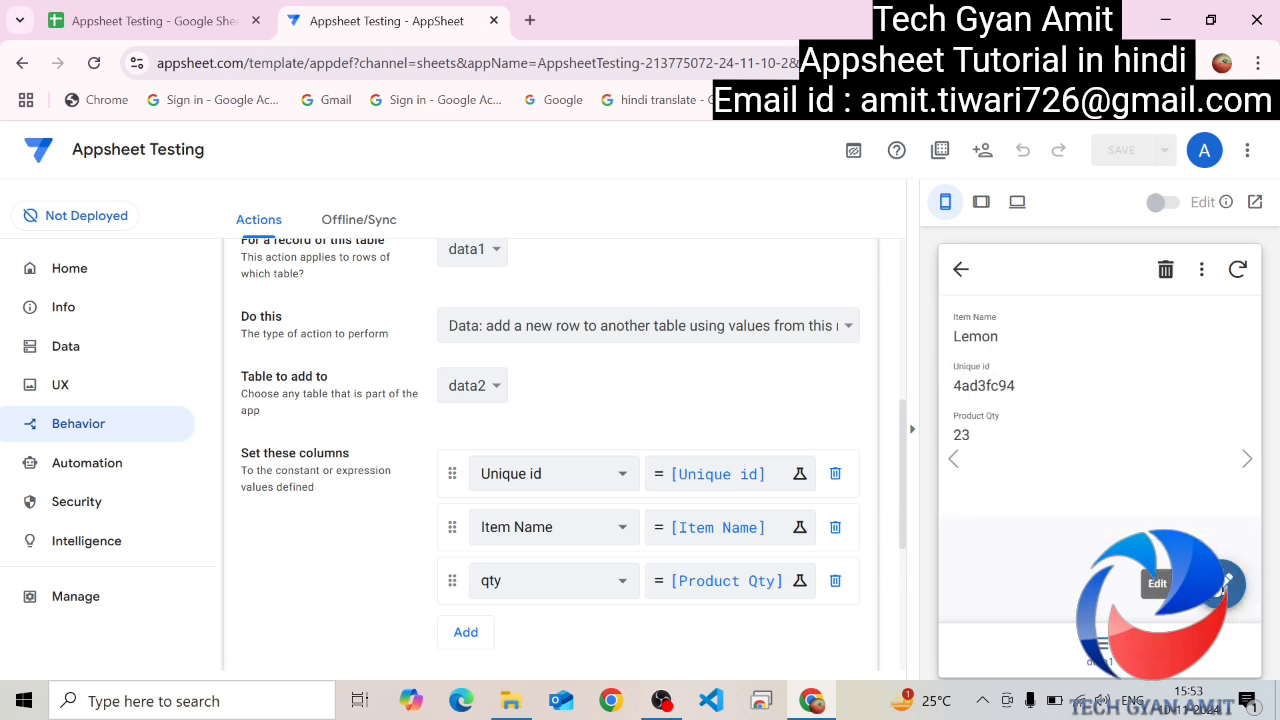
left_click(1228, 585)
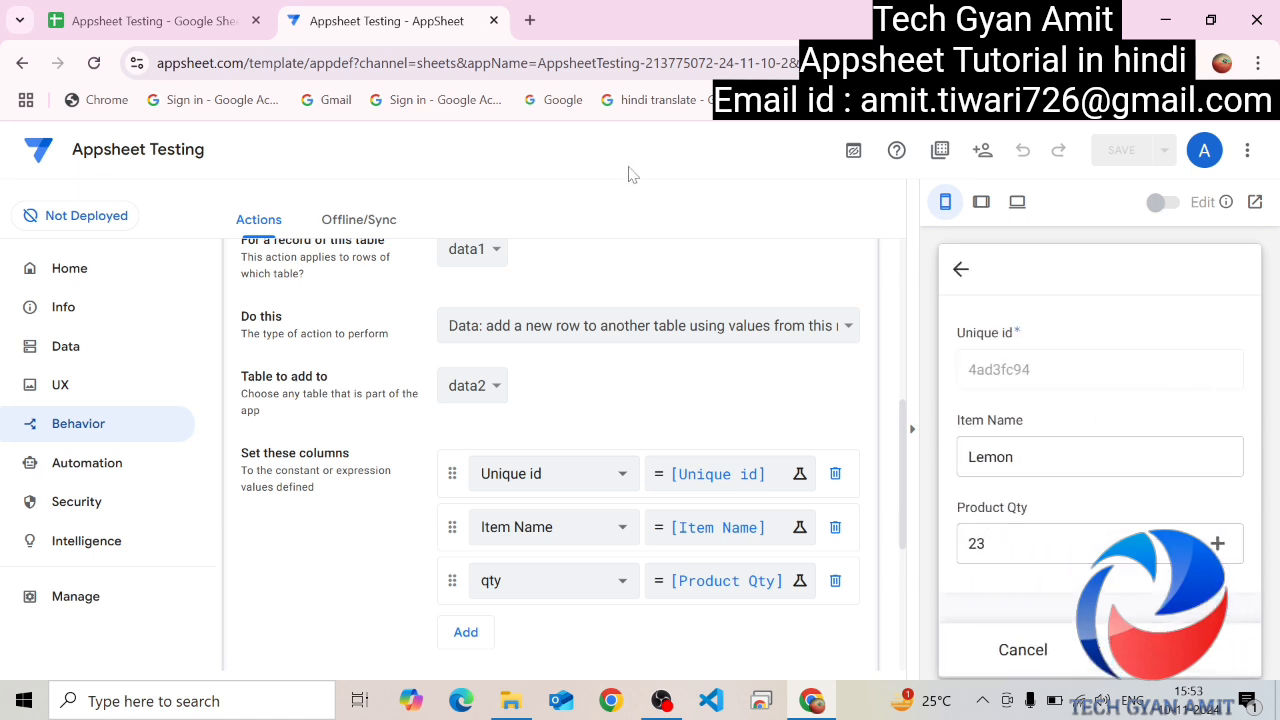
left_click(175, 14)
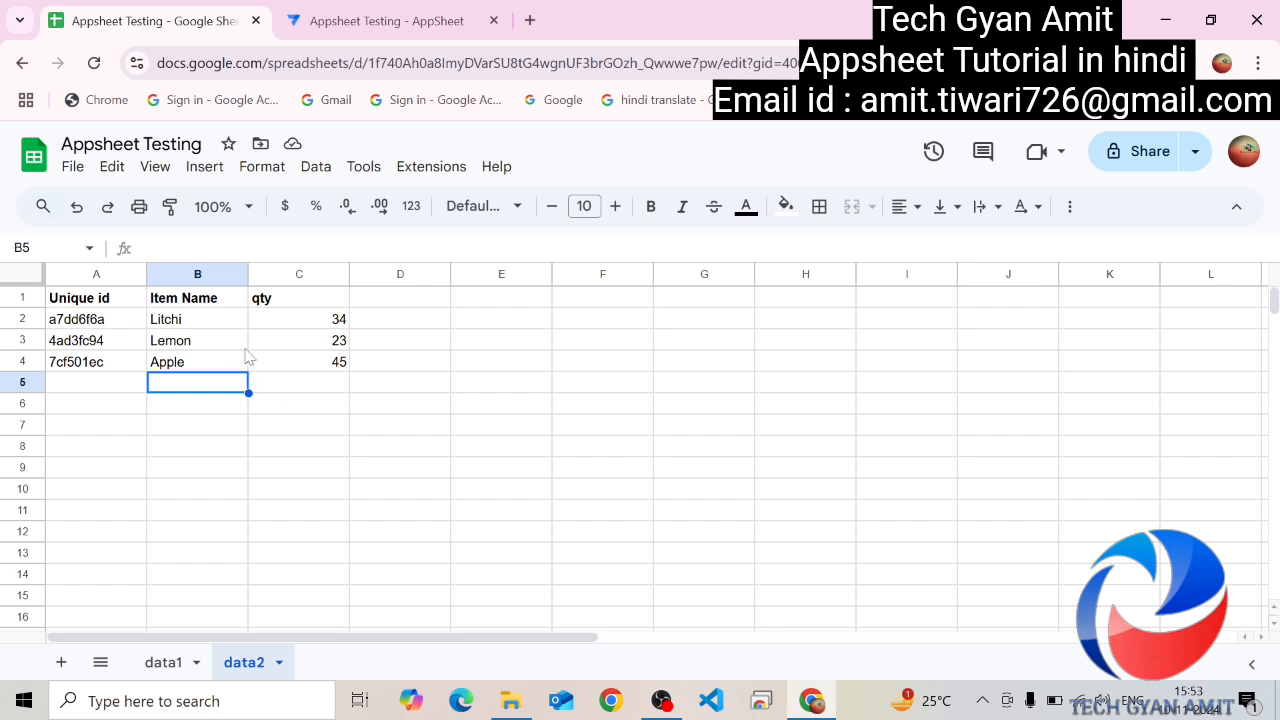
left_click(375, 20)
left_click(962, 550)
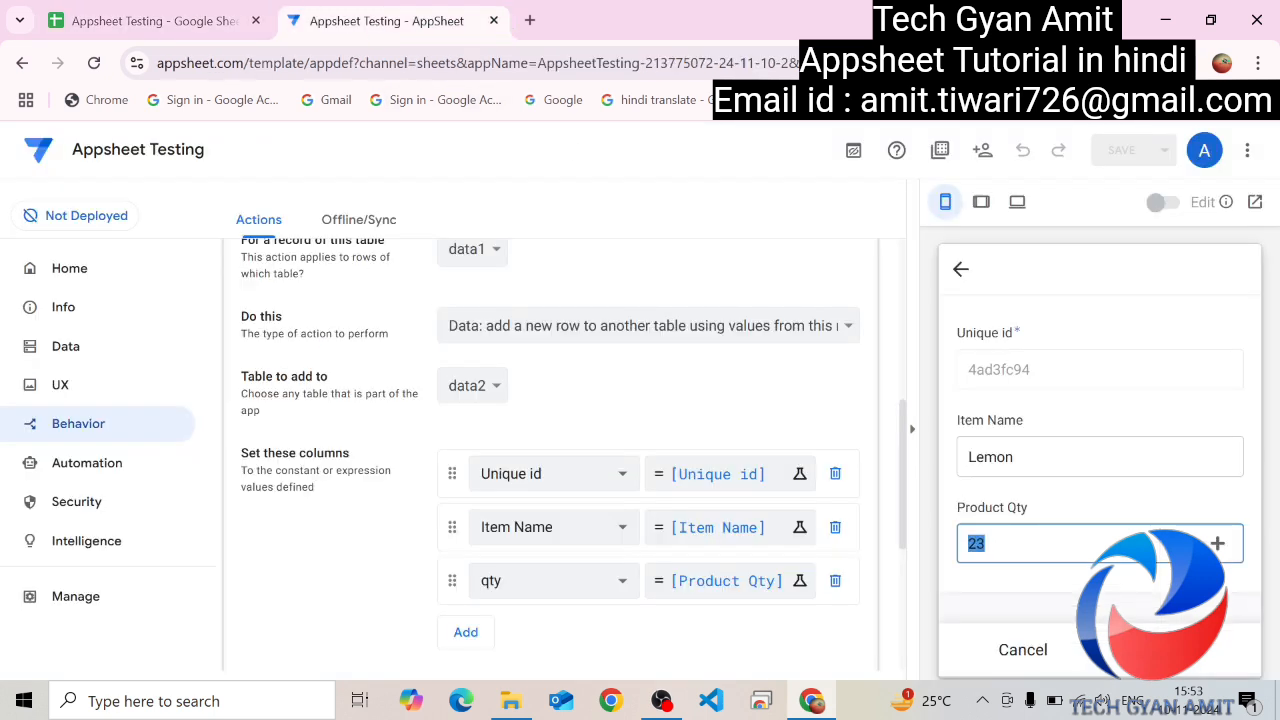
type("40")
left_click(1180, 650)
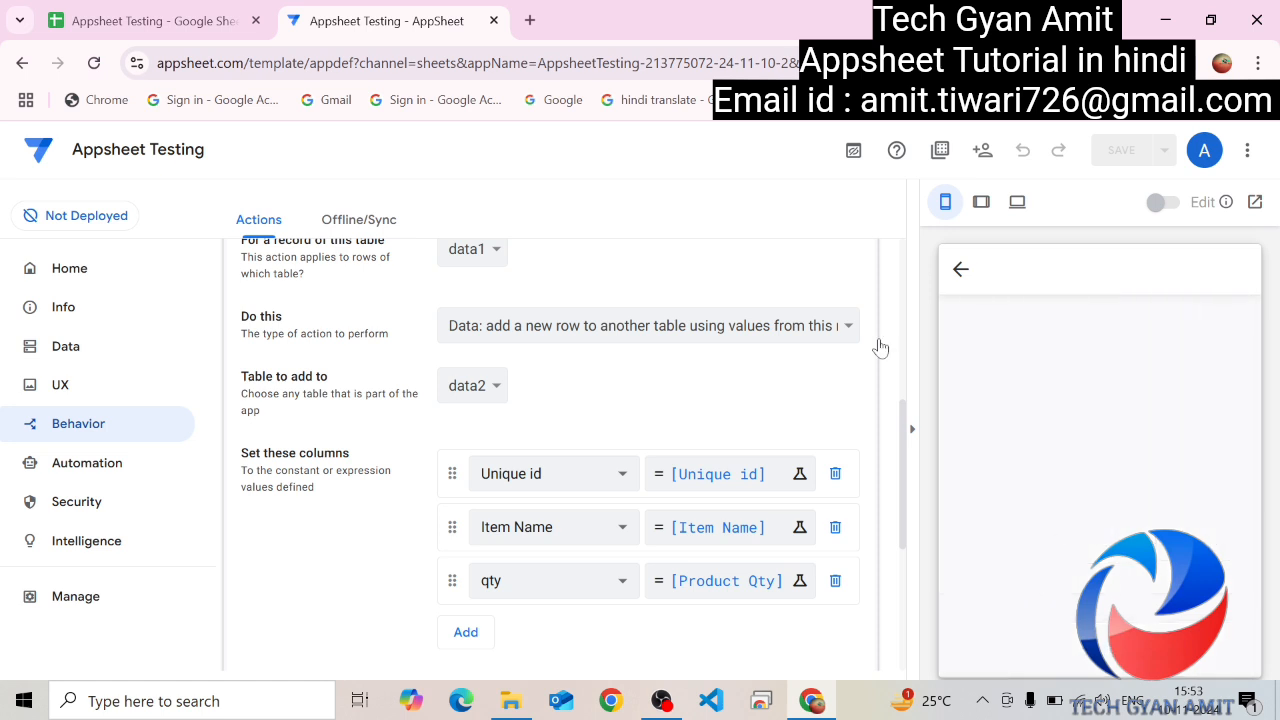
Step: Switch to Google Sheets and check Lemon's qty in the data2 sheet
left_click(192, 22)
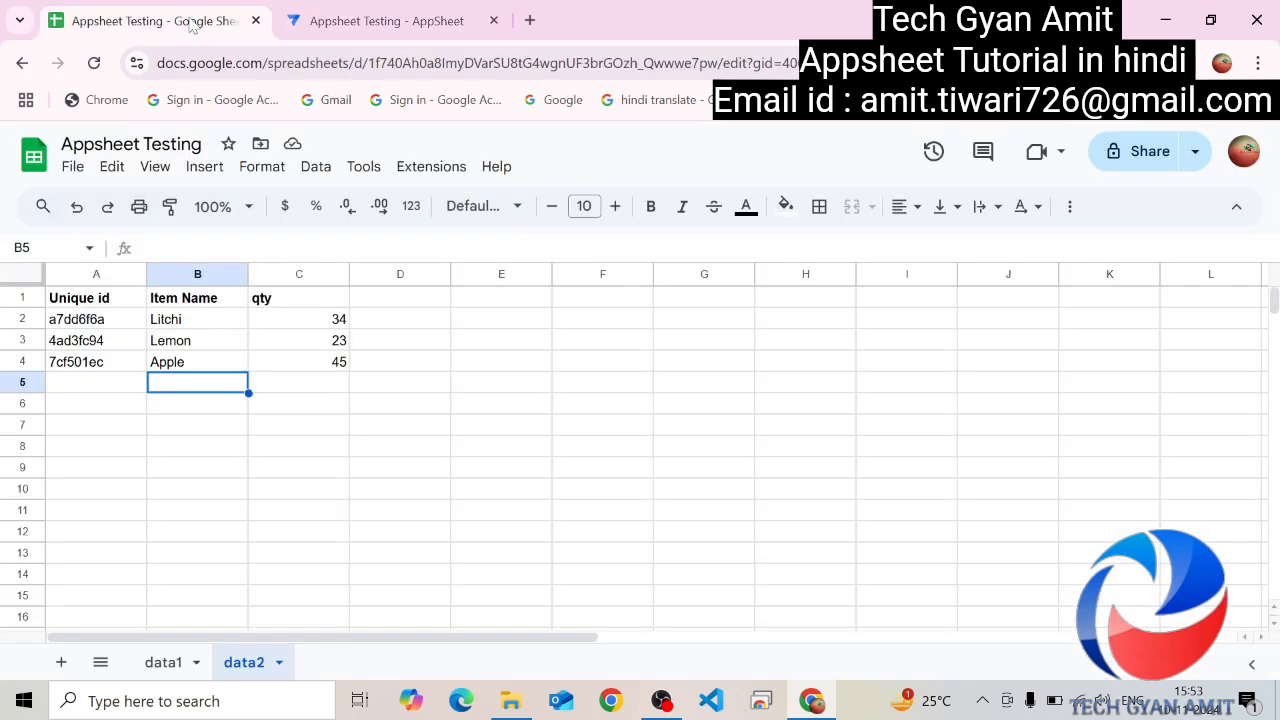
left_click(329, 345)
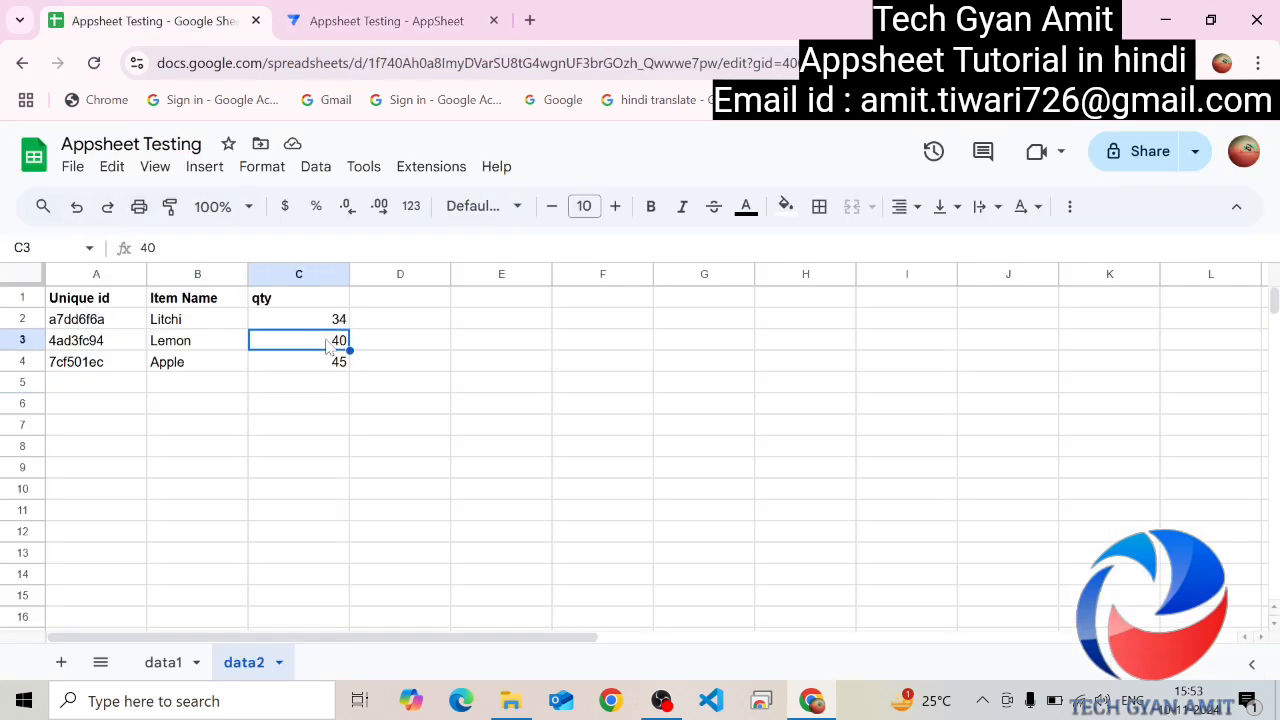
left_click(200, 393)
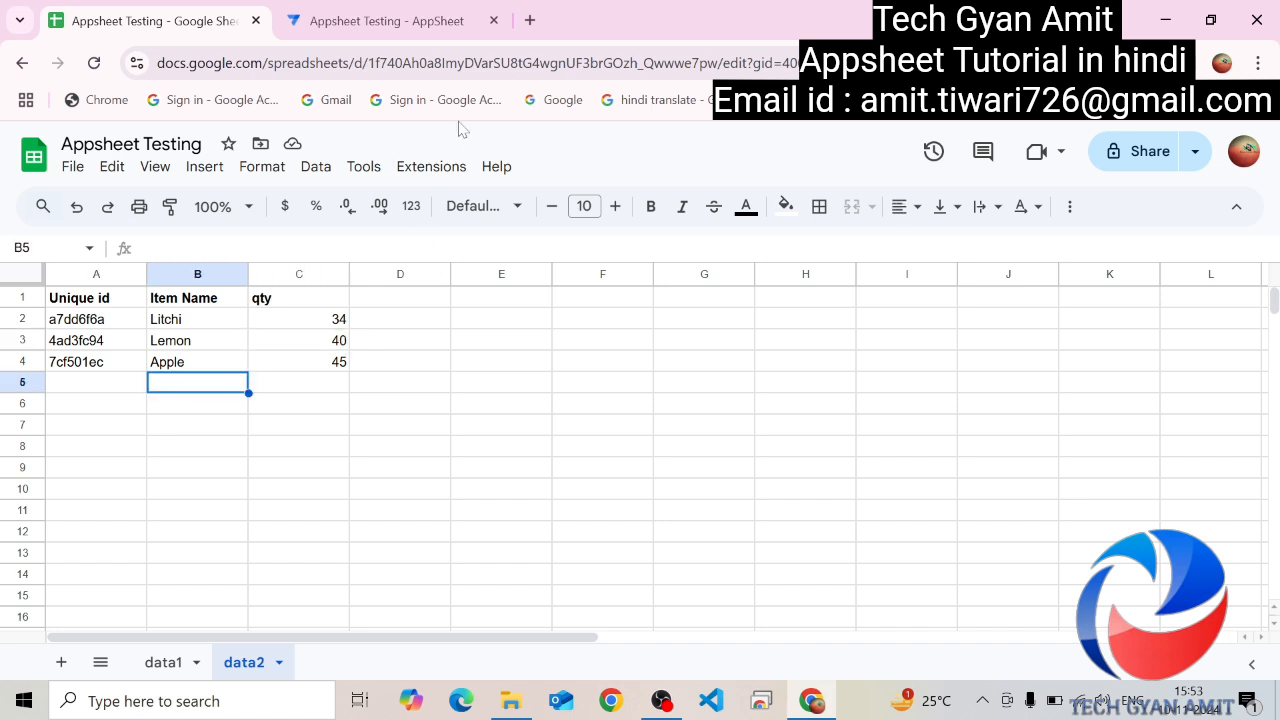
Step: Switch back to AppSheet and edit the Apple record in the preview, setting its Product Qty to 100 and saving it
left_click(388, 28)
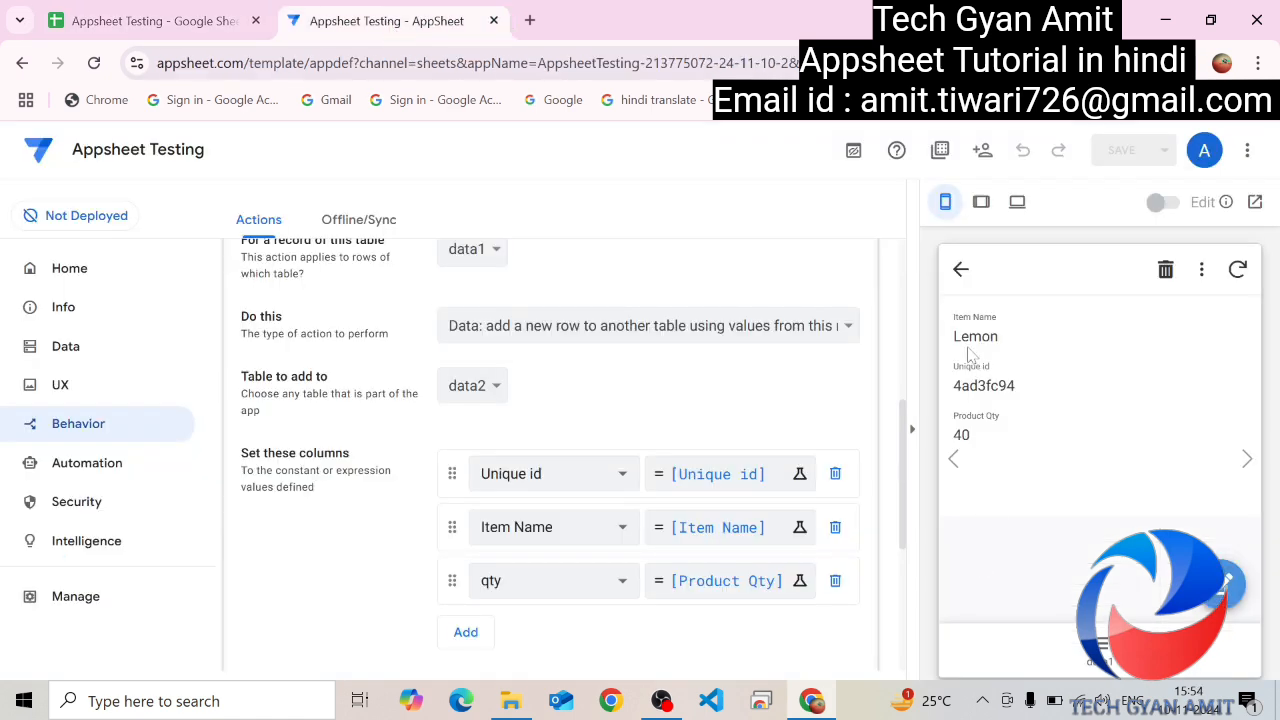
left_click(960, 272)
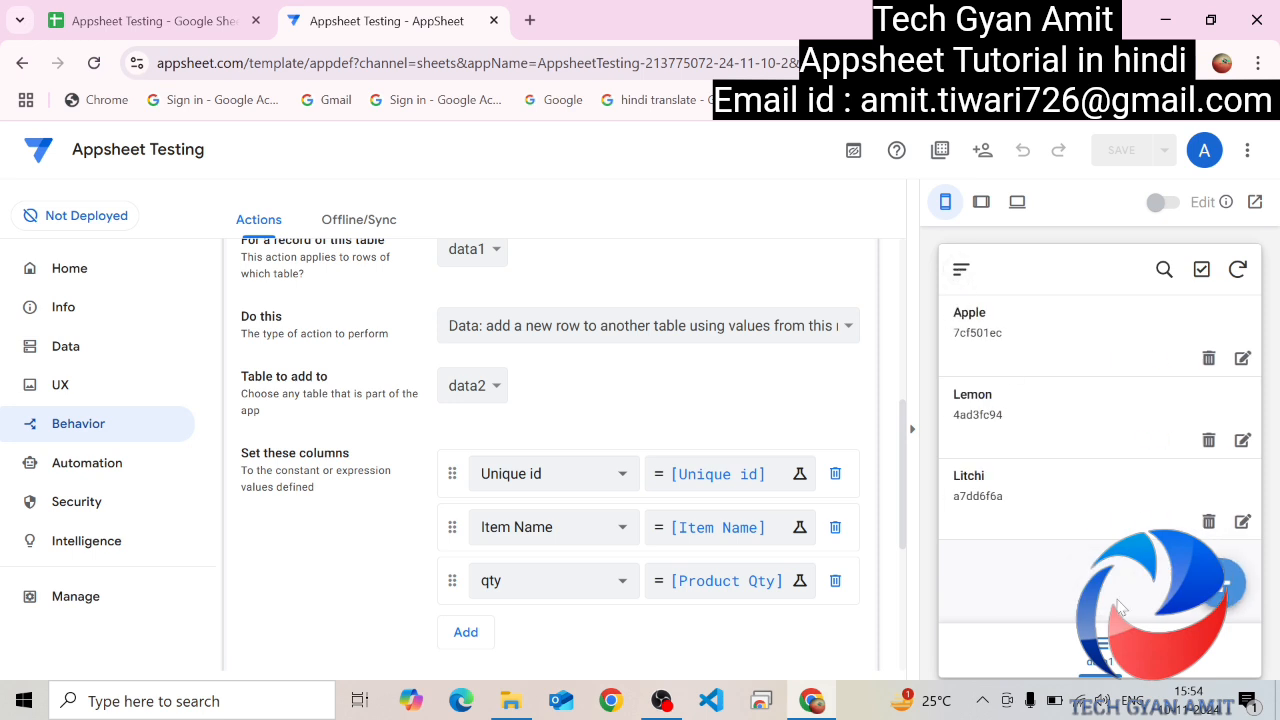
left_click(1025, 367)
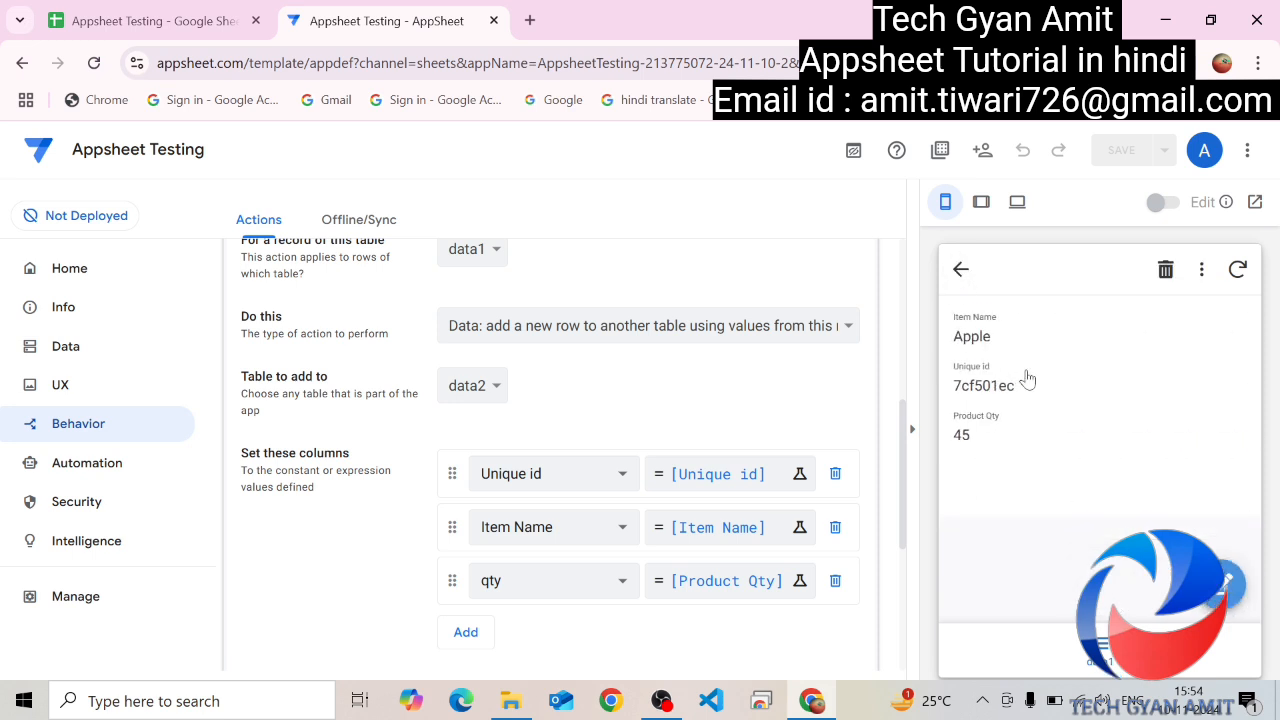
left_click(1233, 584)
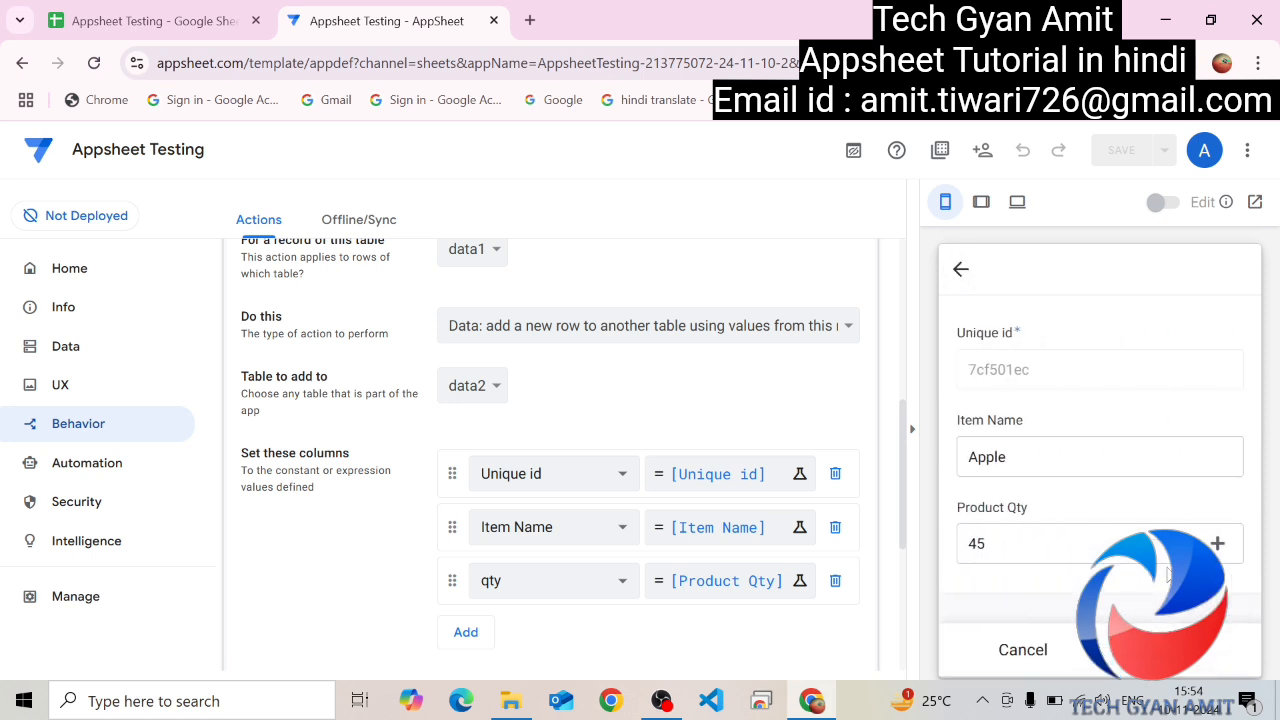
left_click(1040, 543)
left_click_drag(1040, 543, 905, 540)
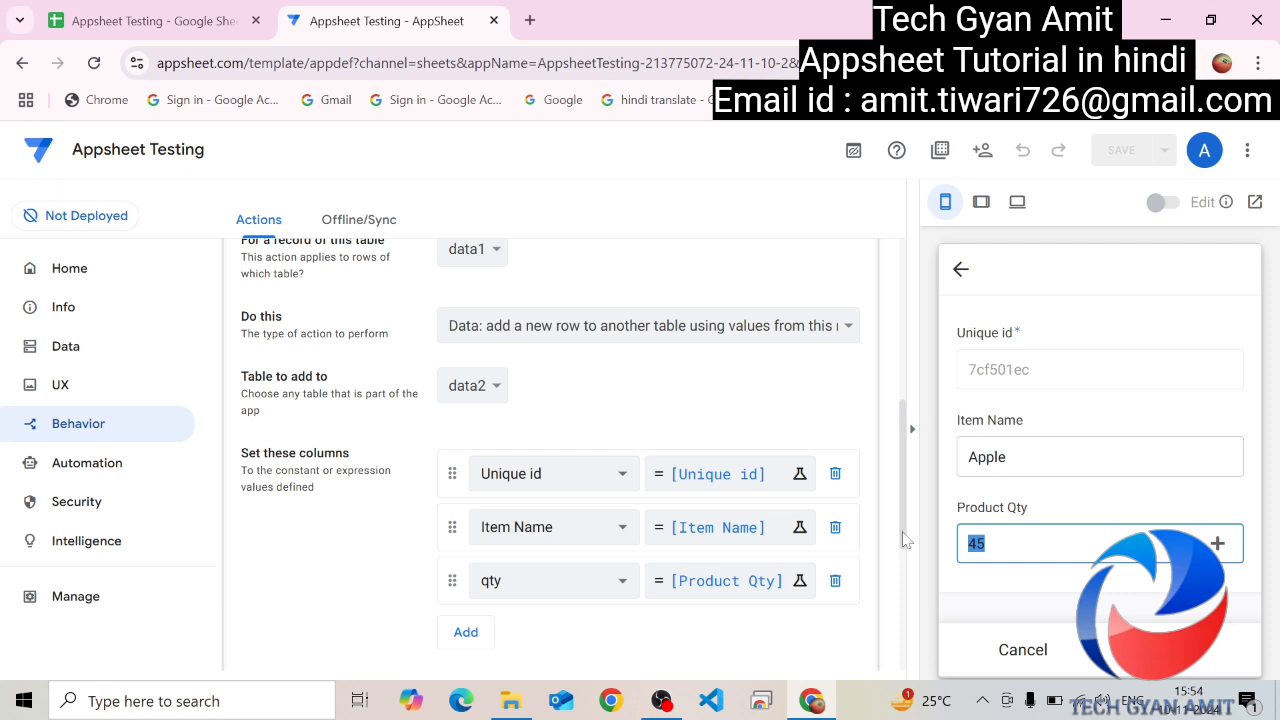
type("100")
left_click(1183, 672)
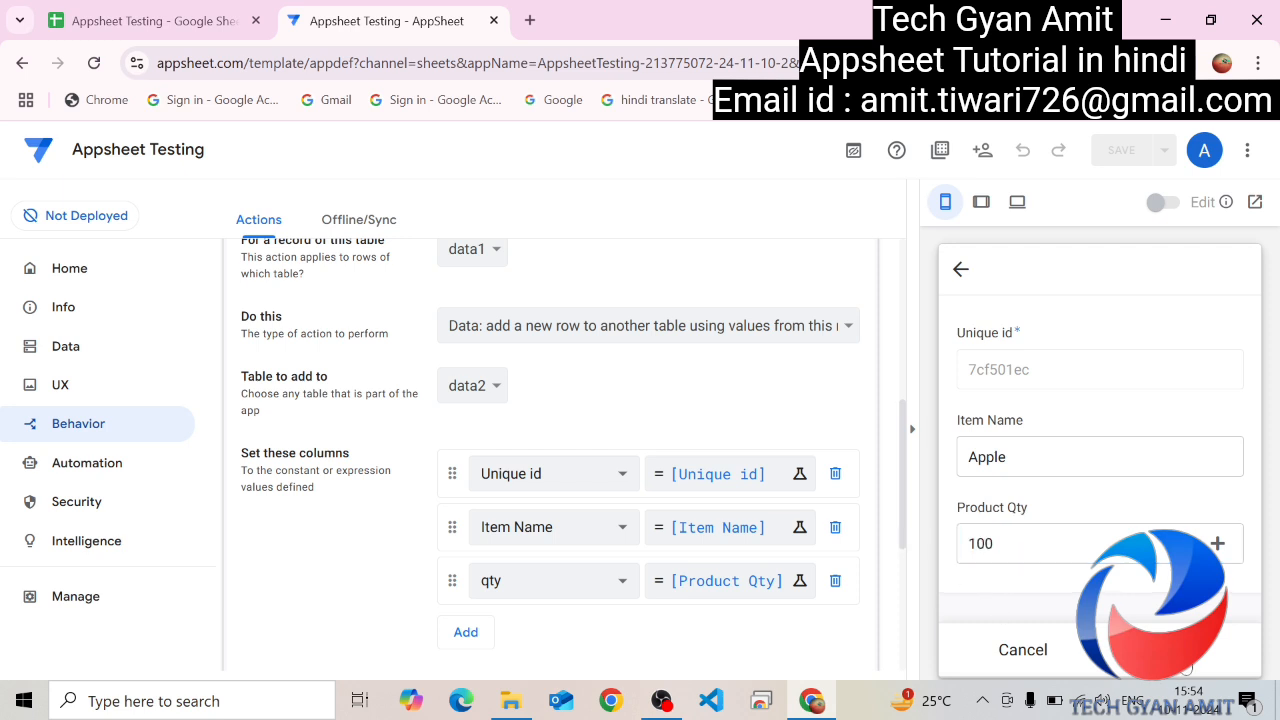
Step: Switch to Google Sheets and check Apple's qty in the data2 sheet
left_click(132, 20)
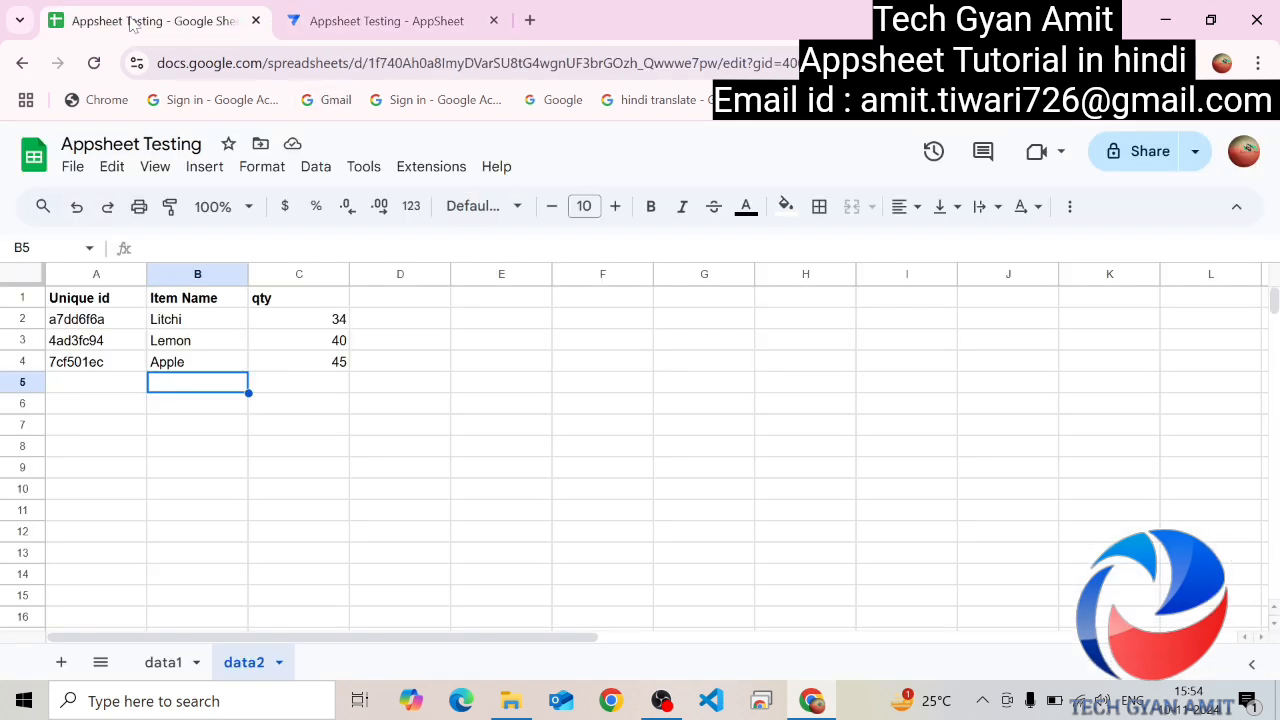
left_click(318, 368)
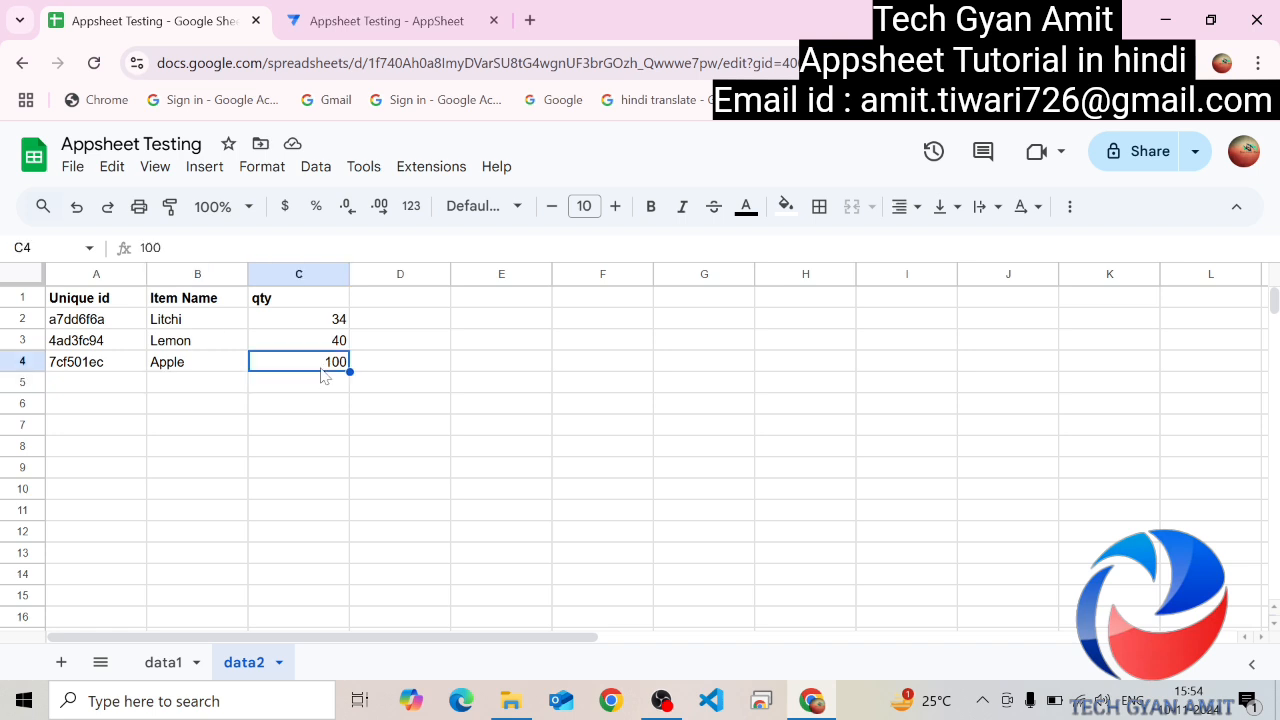
left_click(210, 390)
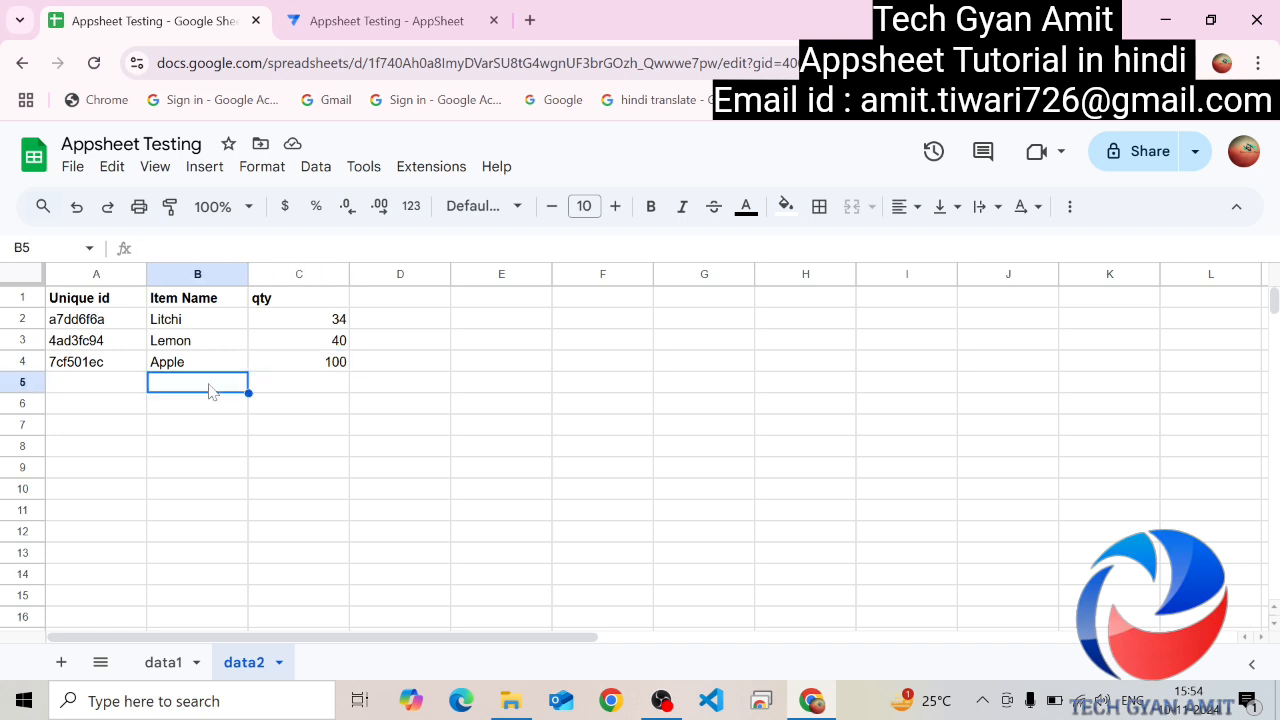
left_click(333, 368)
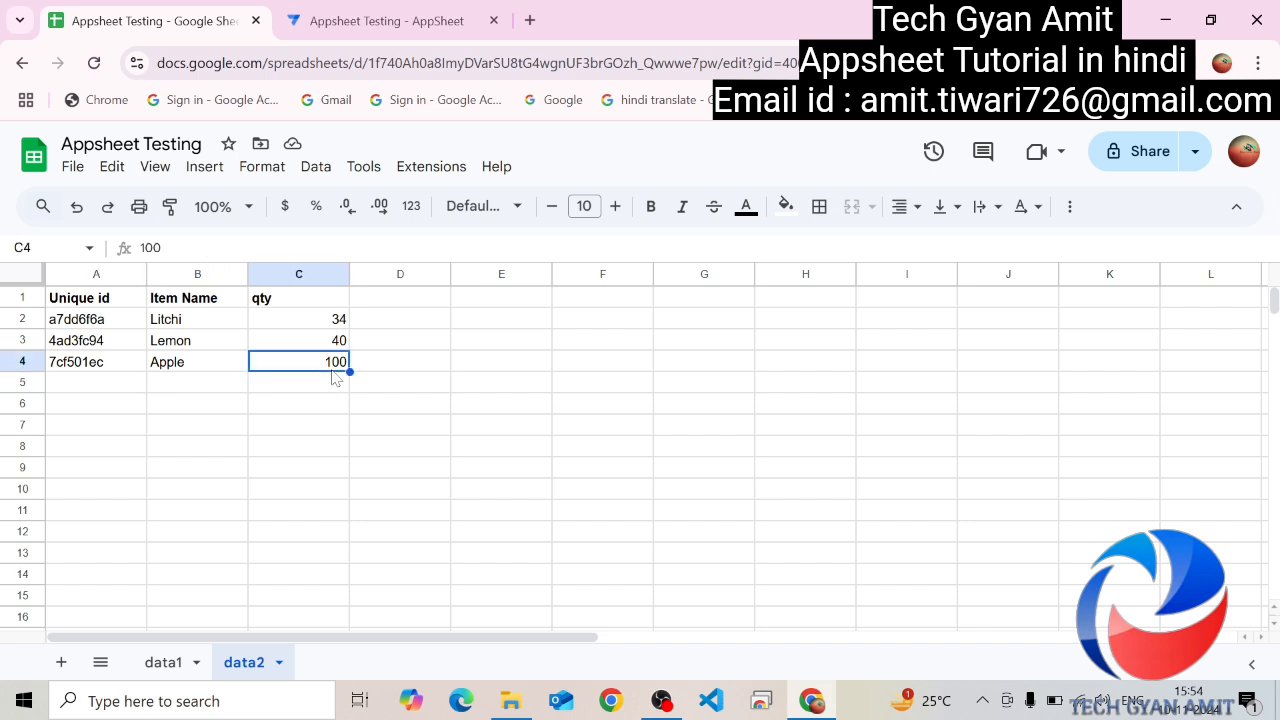
Step: Return the AppSheet preview to its record list, and review the copied records in the Google Sheets data2 sheet
left_click(390, 30)
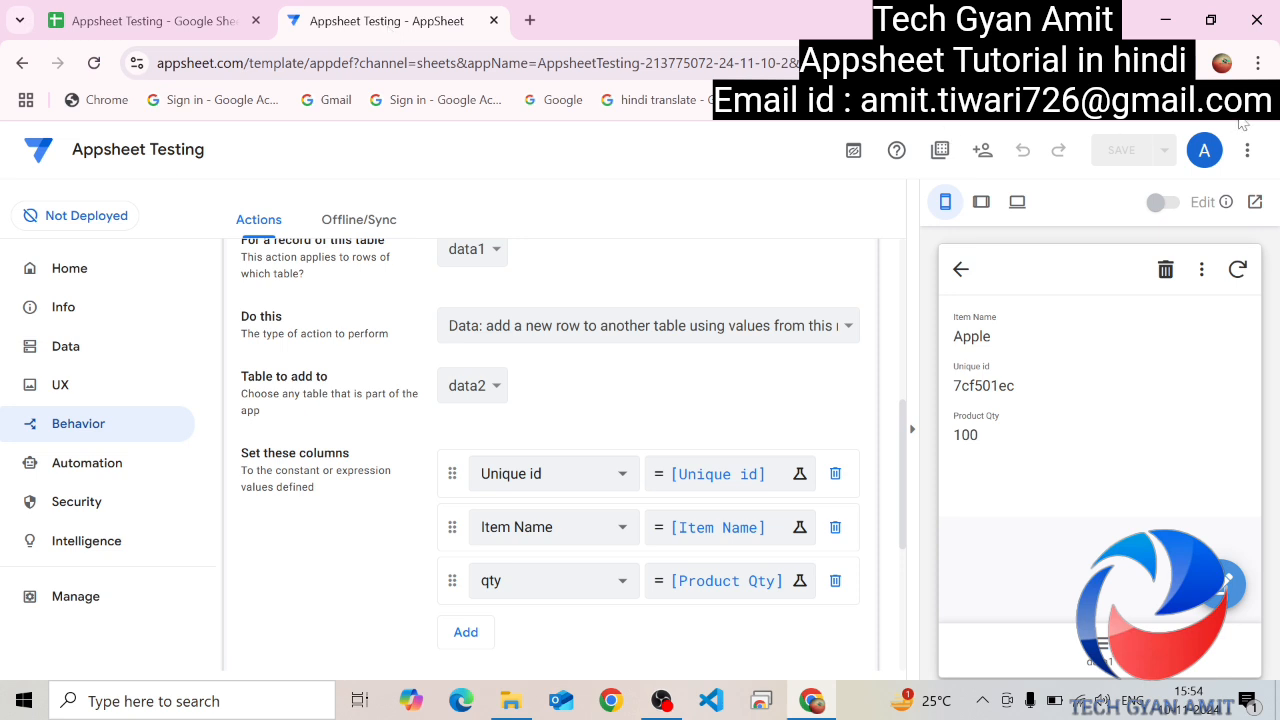
left_click(960, 271)
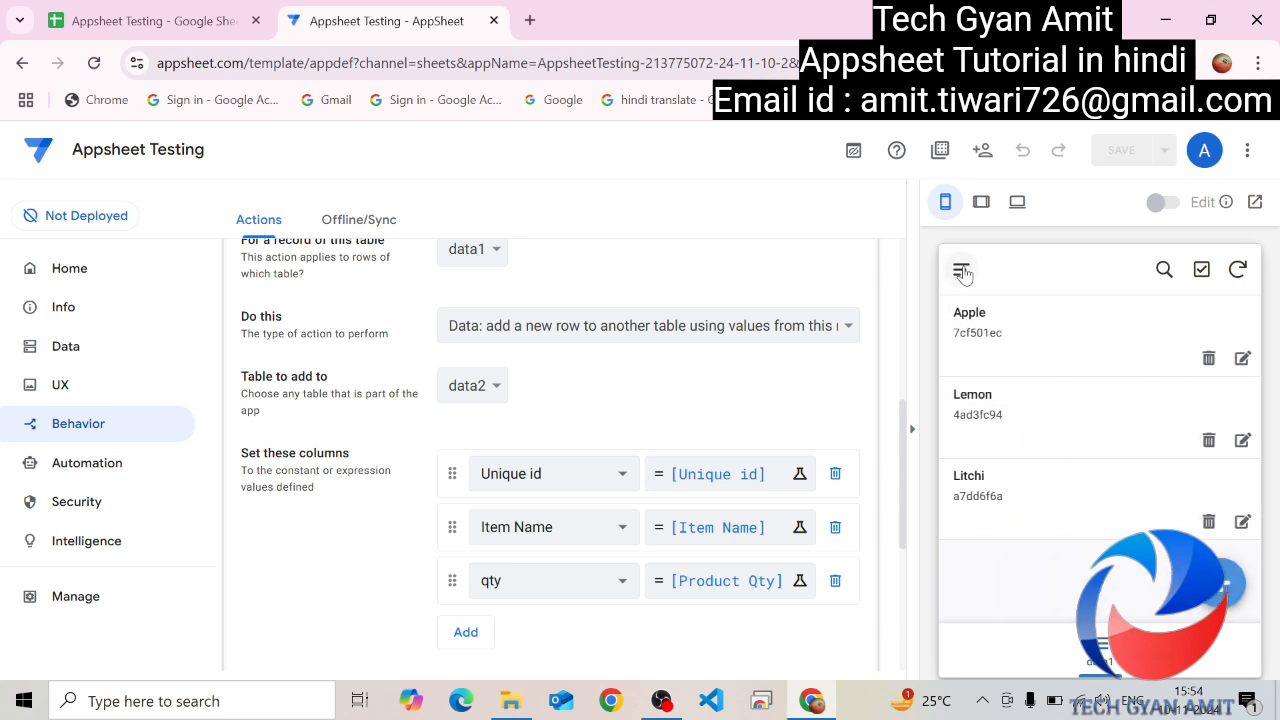
left_click(143, 35)
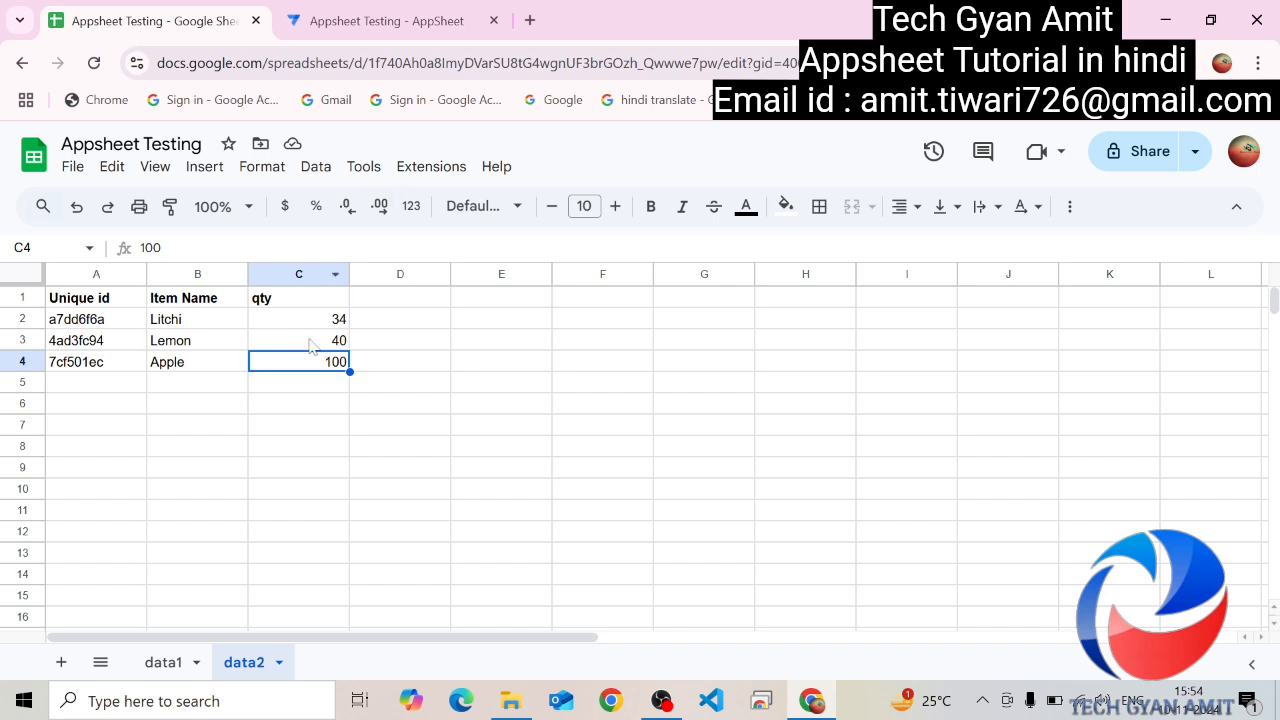
left_click(381, 409)
left_click(300, 391)
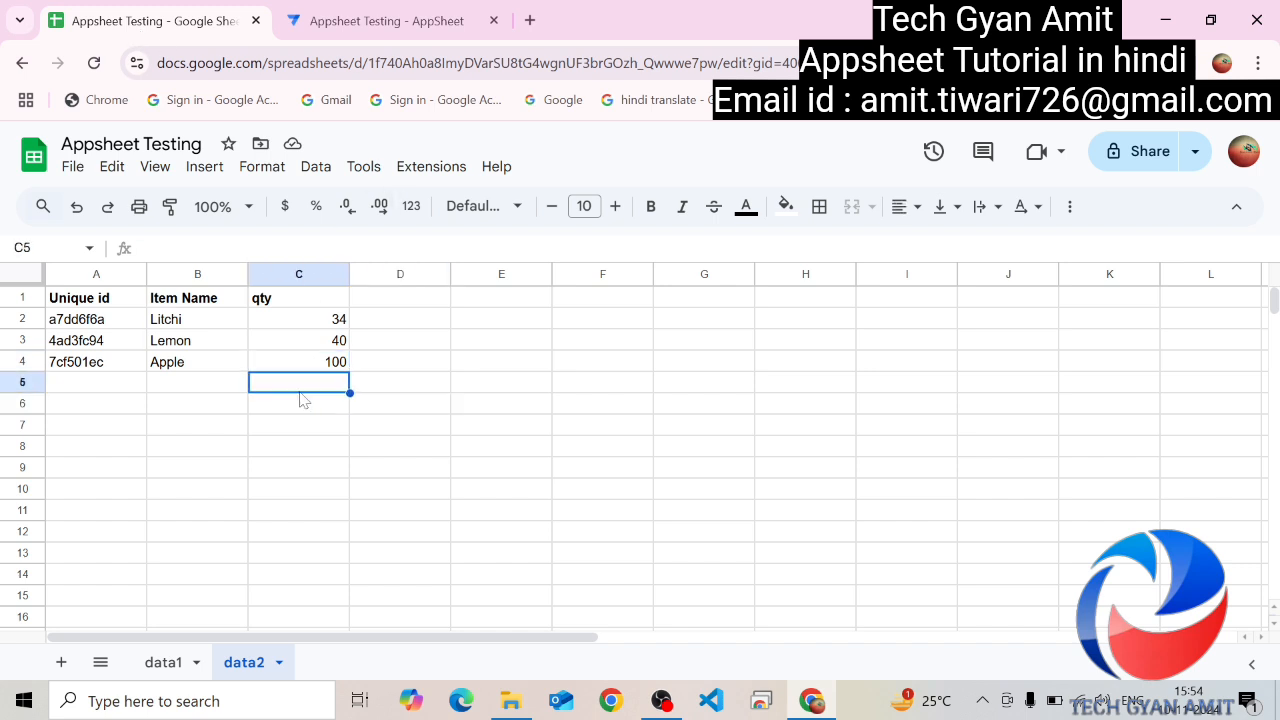